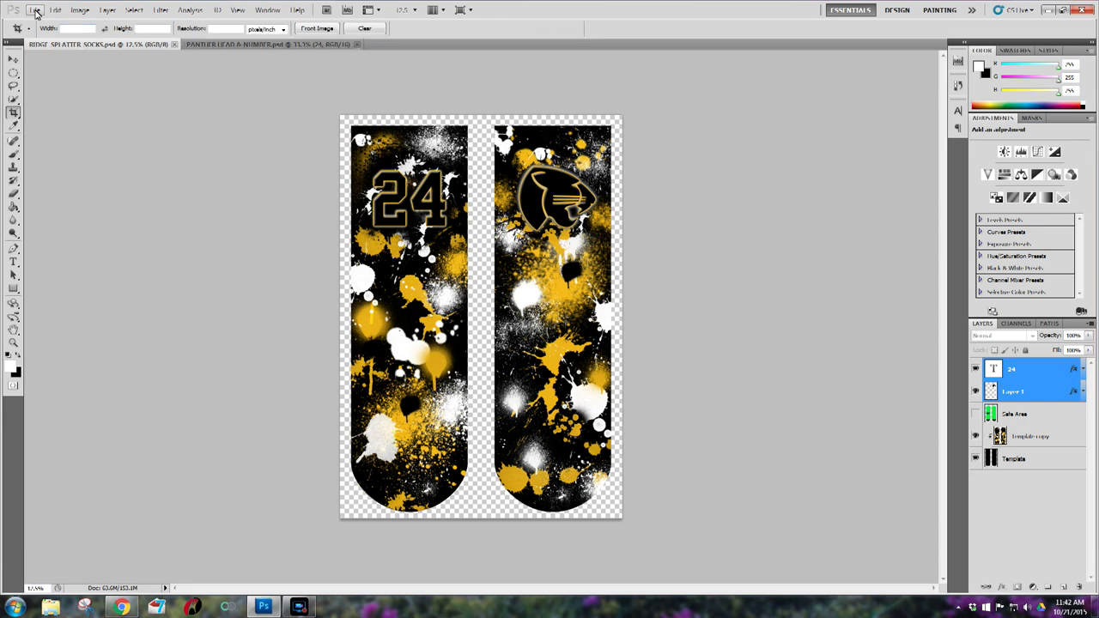
Step: Open the sublisock crew straight tall-sock insert template PDF from the Desktop
{"action": "left_click", "coordinate": [35, 12]}
{"action": "left_click", "coordinate": [41, 25]}
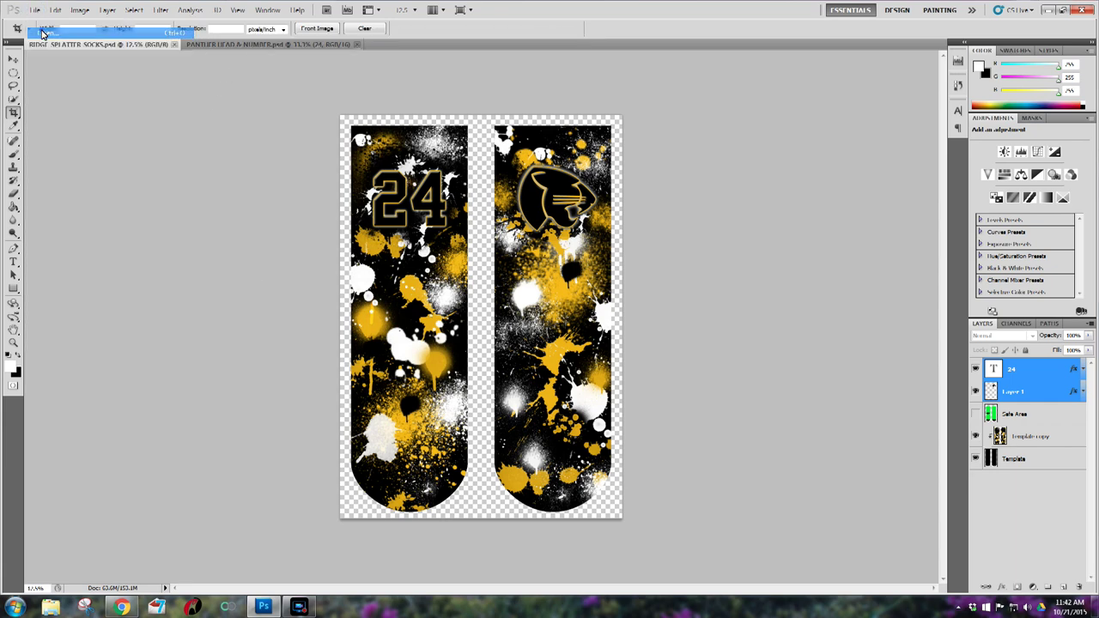
{"action": "left_click", "coordinate": [430, 232]}
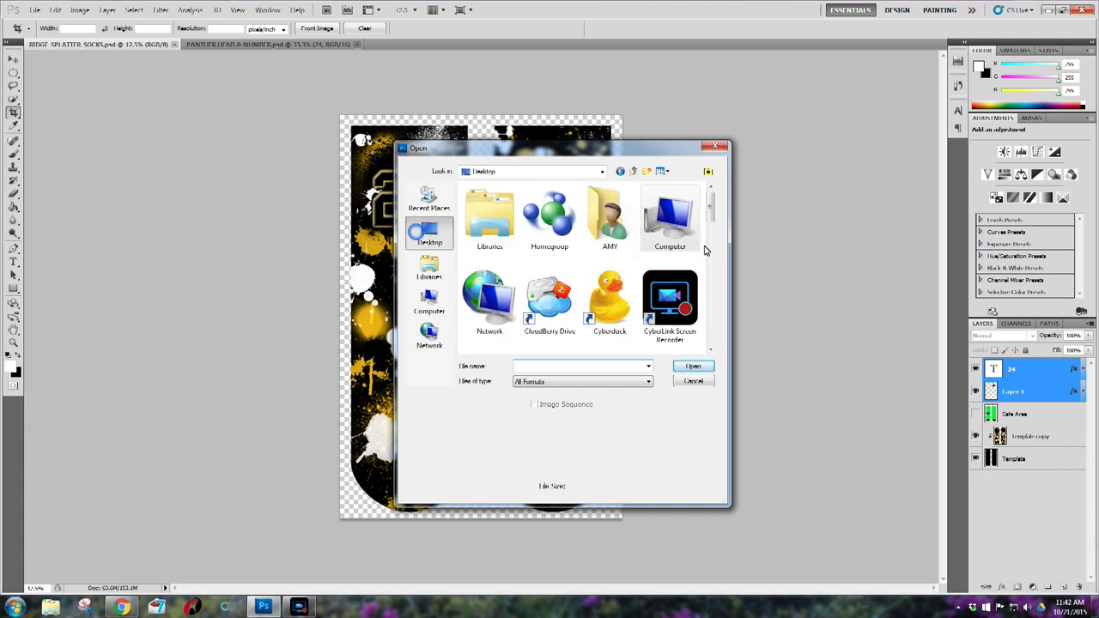
{"action": "left_click_drag", "start_coordinate": [709, 212], "coordinate": [711, 349]}
{"action": "double_click", "coordinate": [564, 313]}
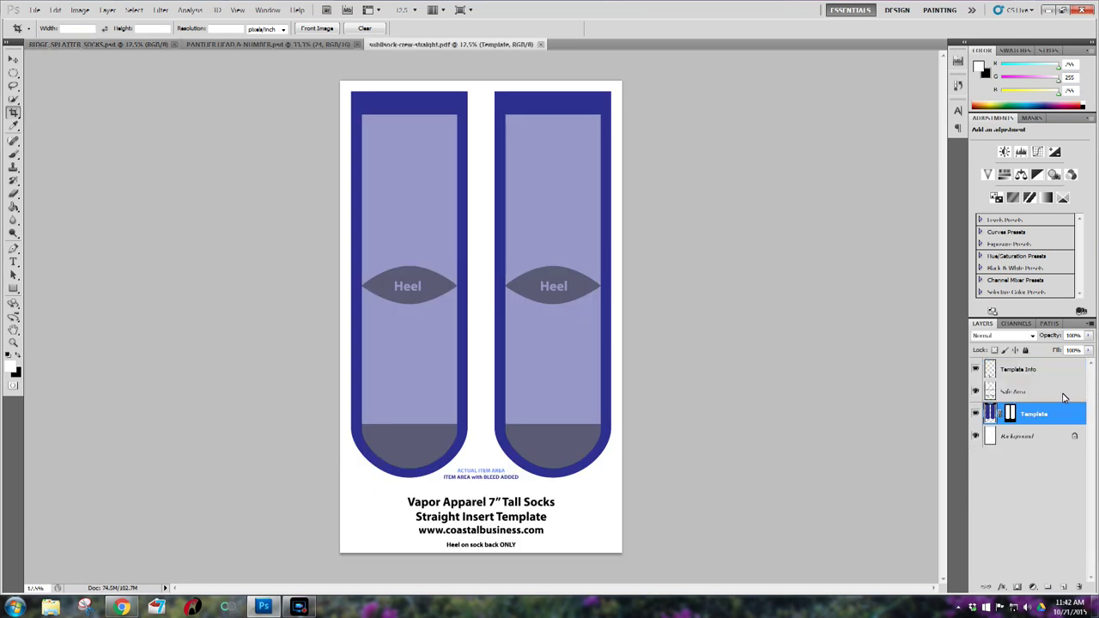
Step: Delete the Template Info layer
{"action": "left_click", "coordinate": [1031, 371]}
{"action": "left_click", "coordinate": [975, 369]}
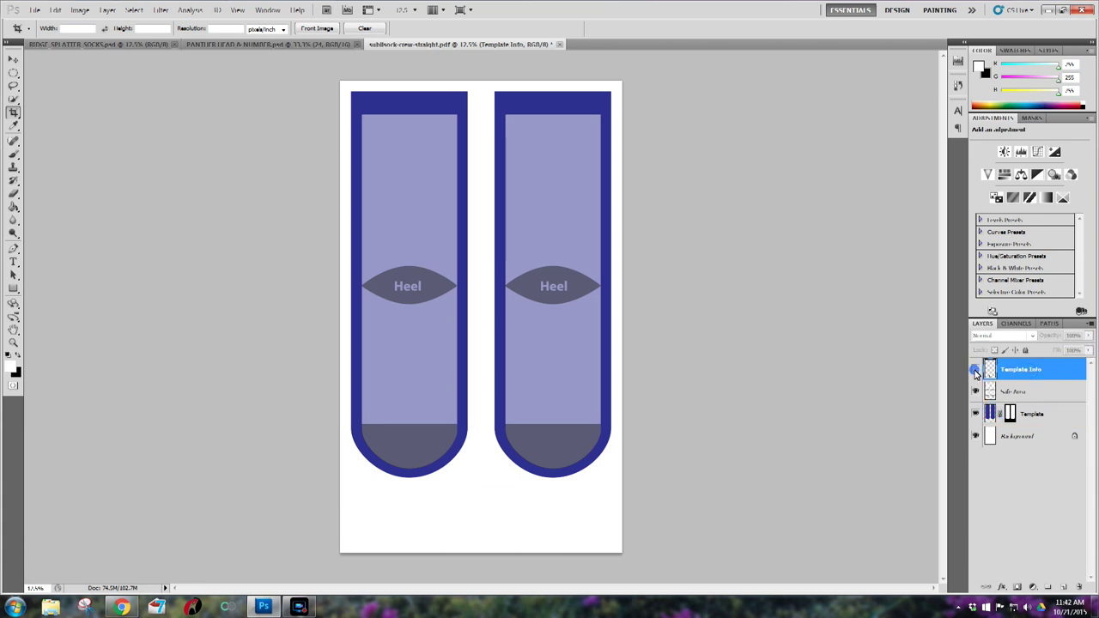
{"action": "left_click", "coordinate": [975, 370]}
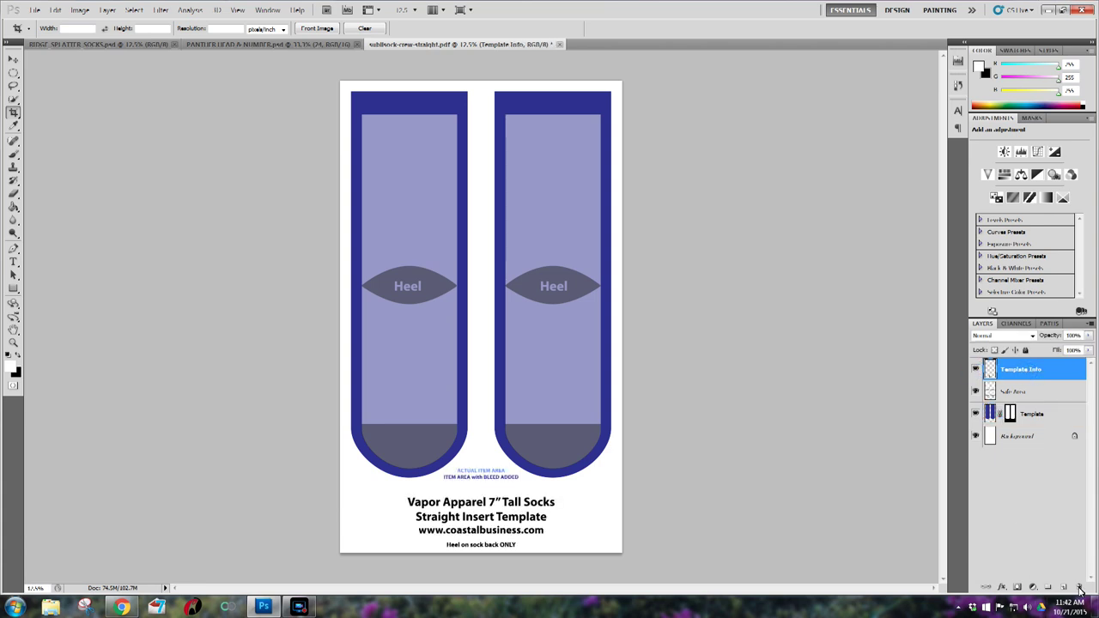
{"action": "left_click", "coordinate": [1078, 587]}
{"action": "left_click", "coordinate": [509, 224]}
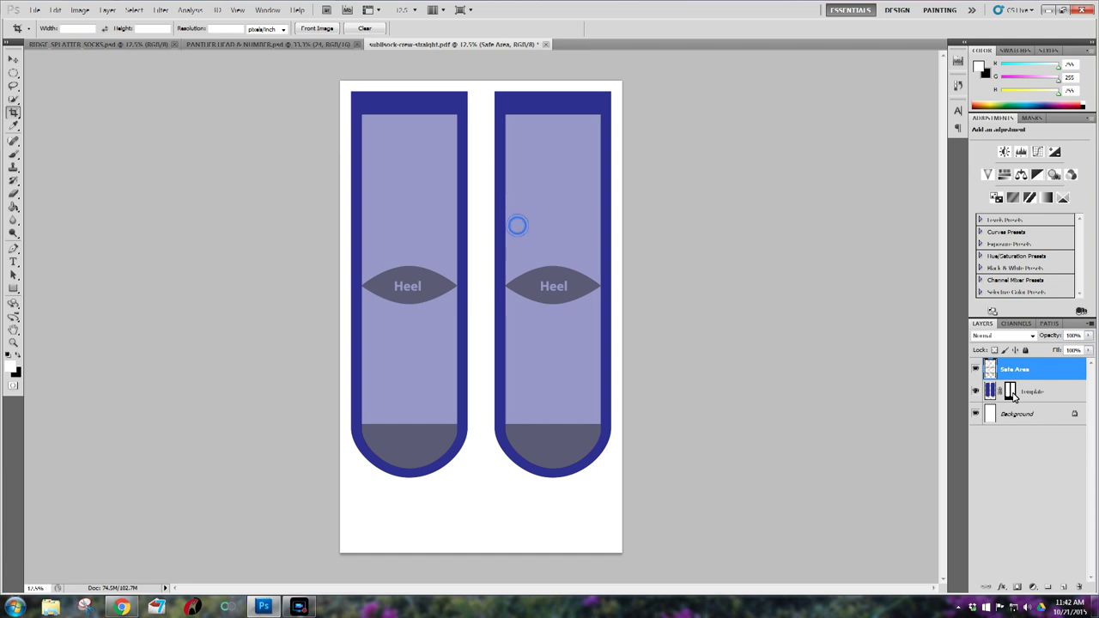
Step: Delete the Background layer
{"action": "left_click", "coordinate": [1011, 391]}
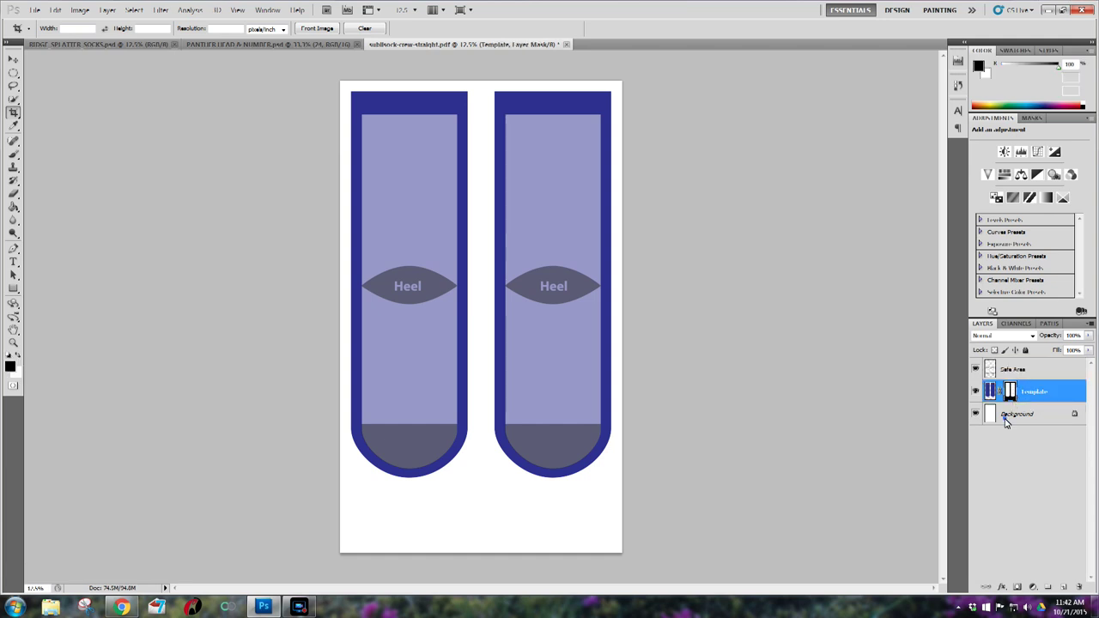
{"action": "left_click", "coordinate": [1006, 419]}
{"action": "left_click", "coordinate": [1078, 587]}
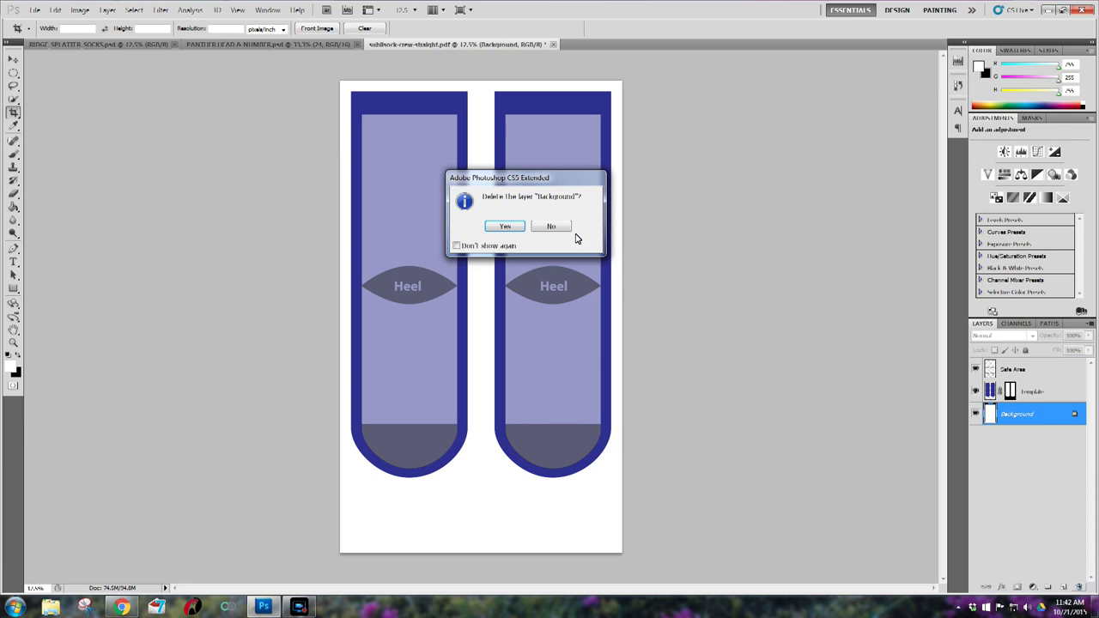
{"action": "left_click", "coordinate": [504, 226]}
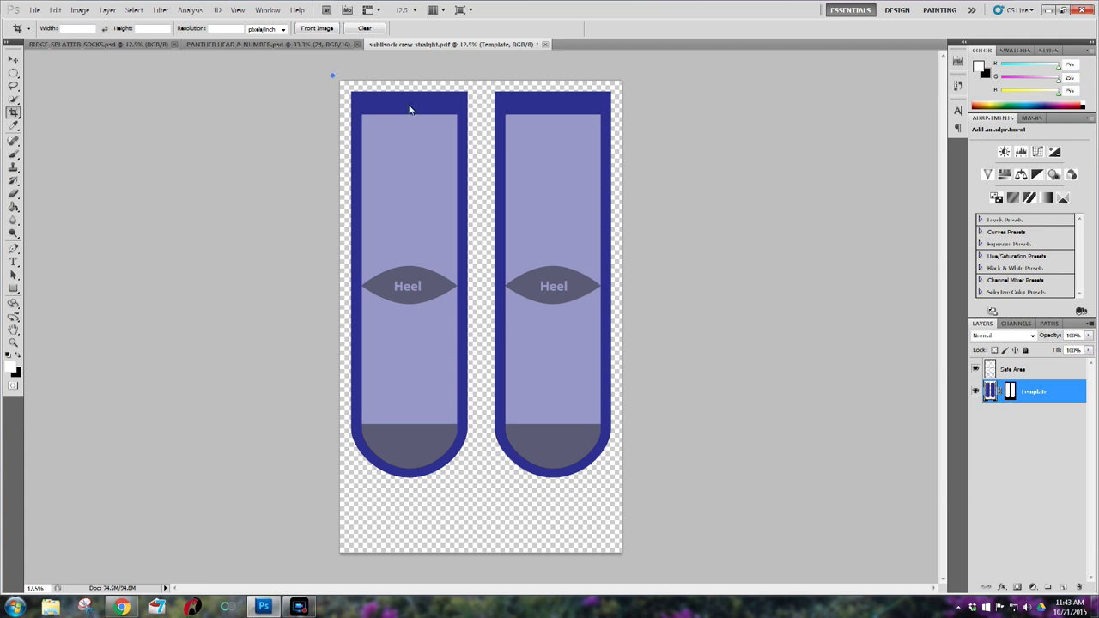
Step: Crop away the canvas's empty bottom, delete the Template layer's mask, and set black as foreground
{"action": "left_click_drag", "start_coordinate": [333, 76], "coordinate": [668, 490]}
{"action": "key", "text": "Return"}
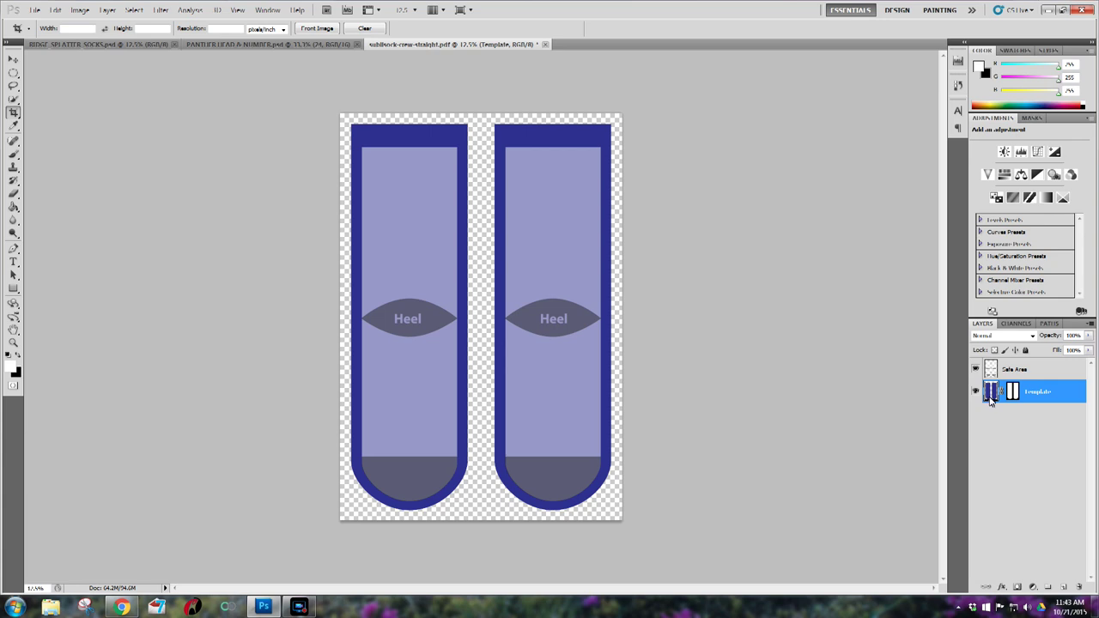
{"action": "right_click", "coordinate": [1013, 392]}
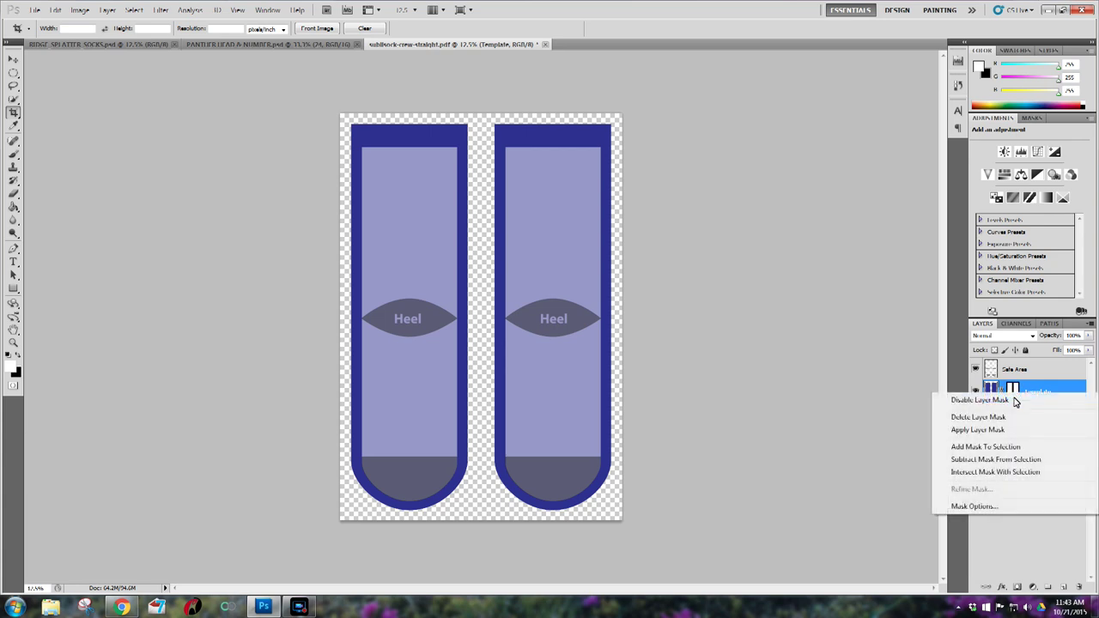
{"action": "left_click", "coordinate": [1013, 417]}
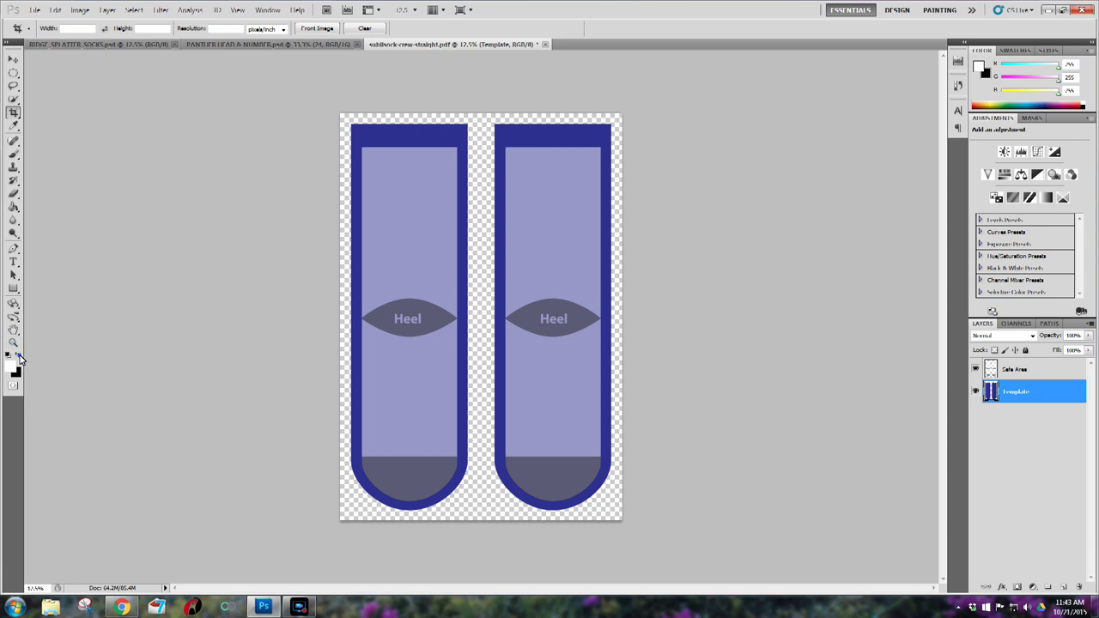
{"action": "left_click", "coordinate": [18, 355]}
Step: Paint-bucket both sock borders and the left sock's heel shape black
{"action": "left_click", "coordinate": [13, 207]}
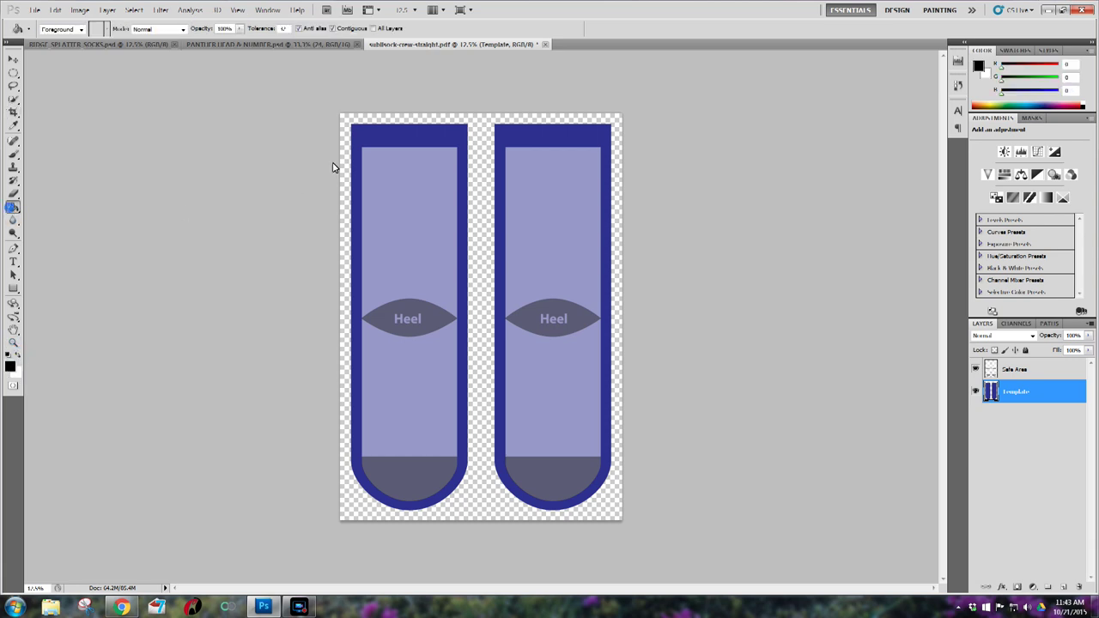
{"action": "left_click", "coordinate": [364, 133]}
{"action": "left_click", "coordinate": [513, 131]}
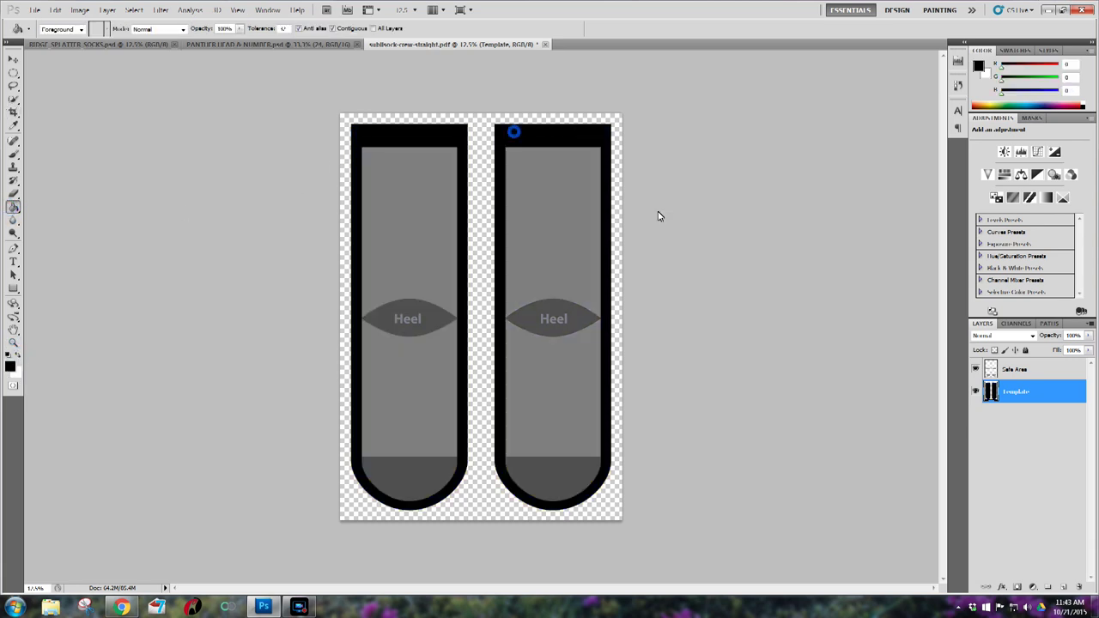
{"action": "left_click", "coordinate": [983, 369]}
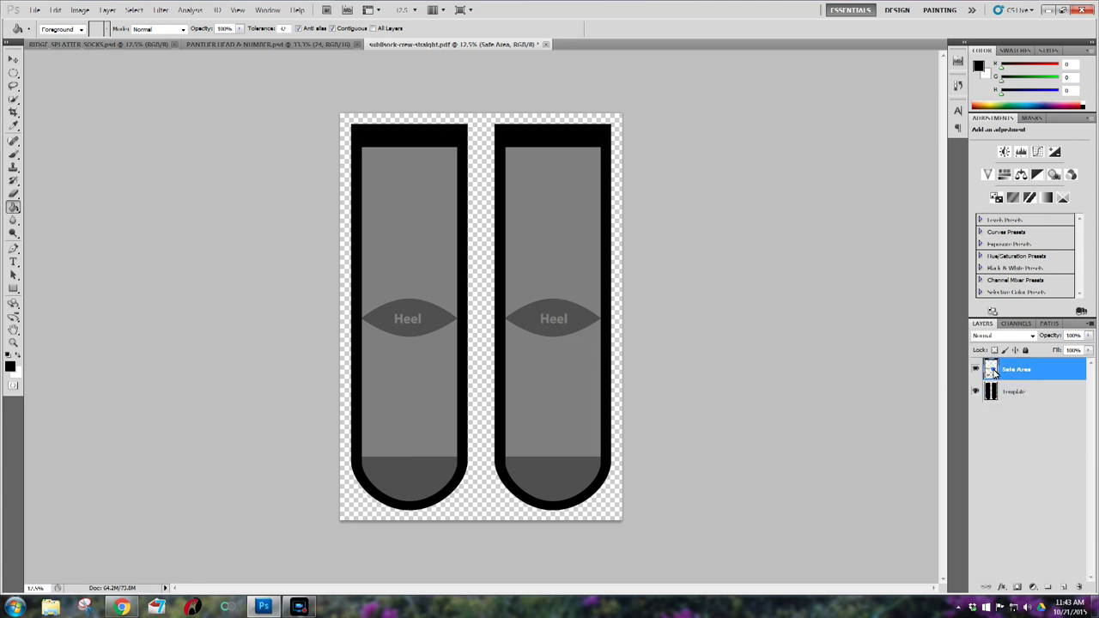
{"action": "left_click", "coordinate": [438, 318]}
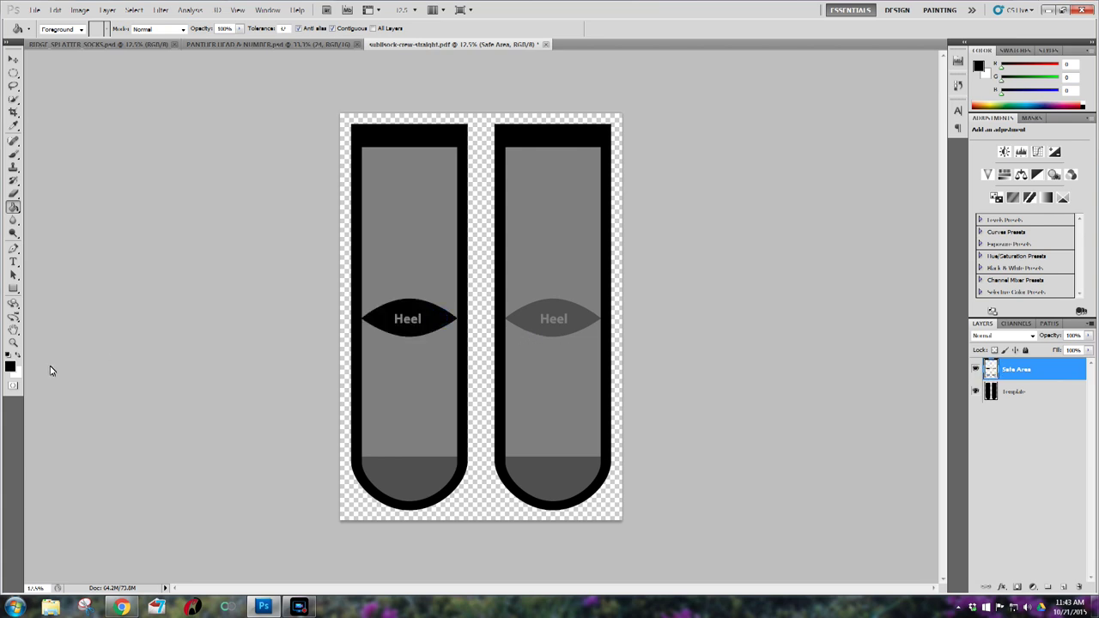
Step: Choose a bright green foreground and fill the left sock's upper and lower body
{"action": "left_click", "coordinate": [10, 367]}
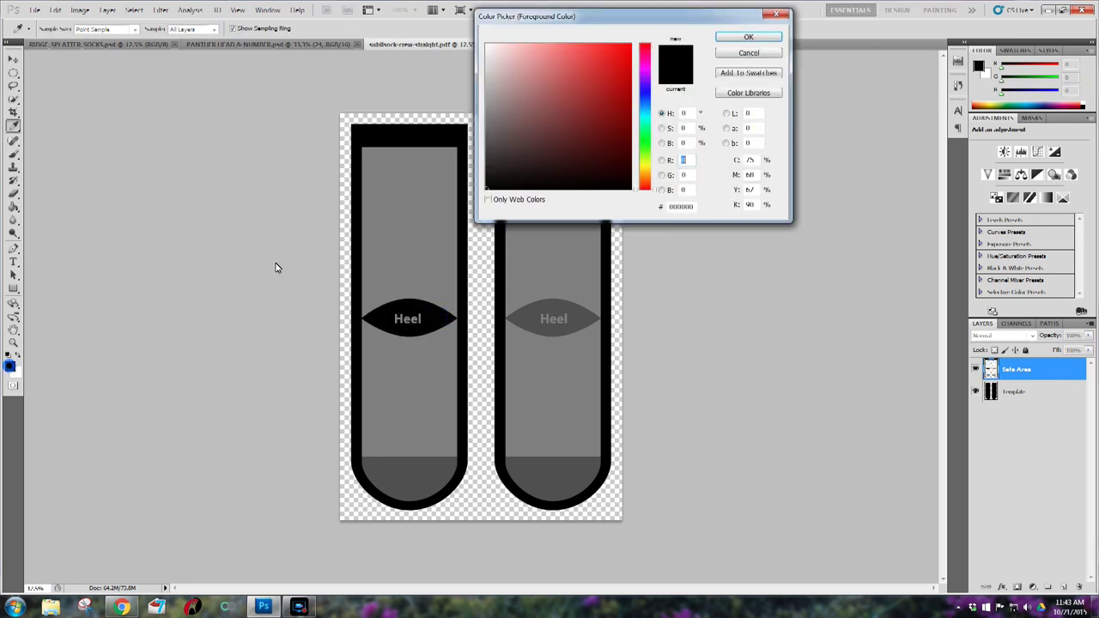
{"action": "left_click", "coordinate": [645, 147]}
{"action": "left_click", "coordinate": [627, 49]}
{"action": "left_click", "coordinate": [734, 39]}
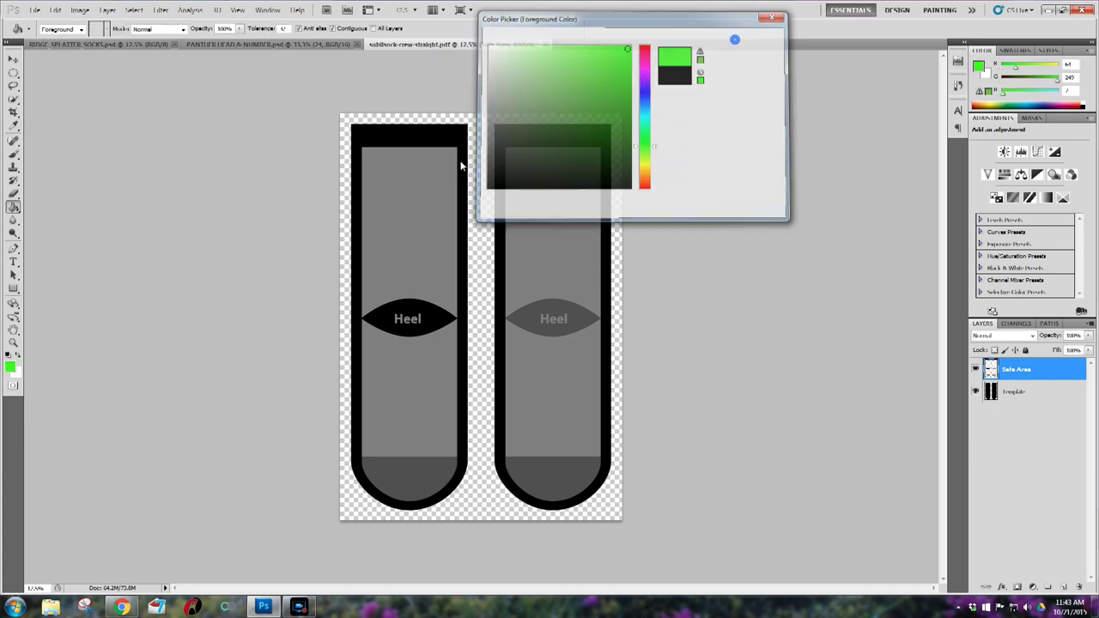
{"action": "left_click", "coordinate": [429, 196]}
{"action": "left_click", "coordinate": [418, 390]}
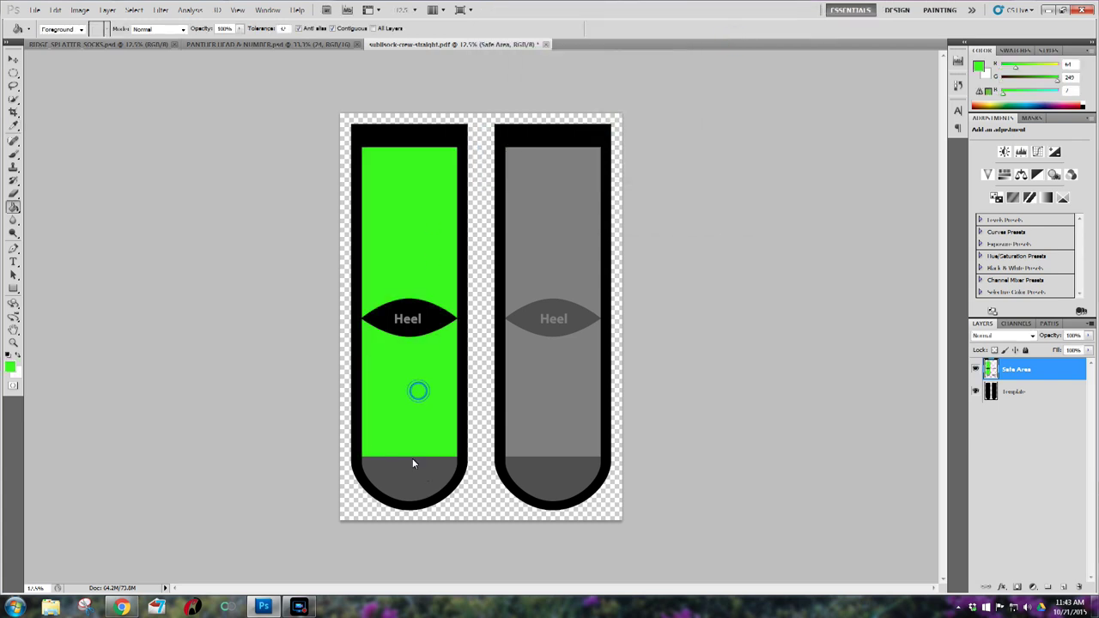
Step: Fill both socks' bottom toe areas black
{"action": "left_click", "coordinate": [7, 355]}
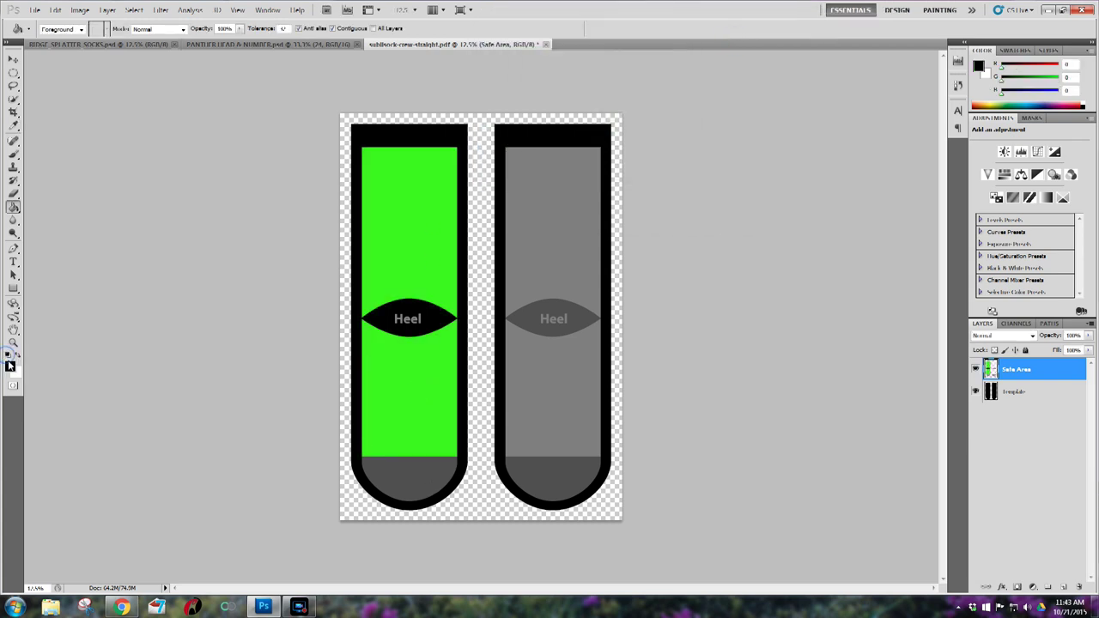
{"action": "left_click", "coordinate": [395, 478]}
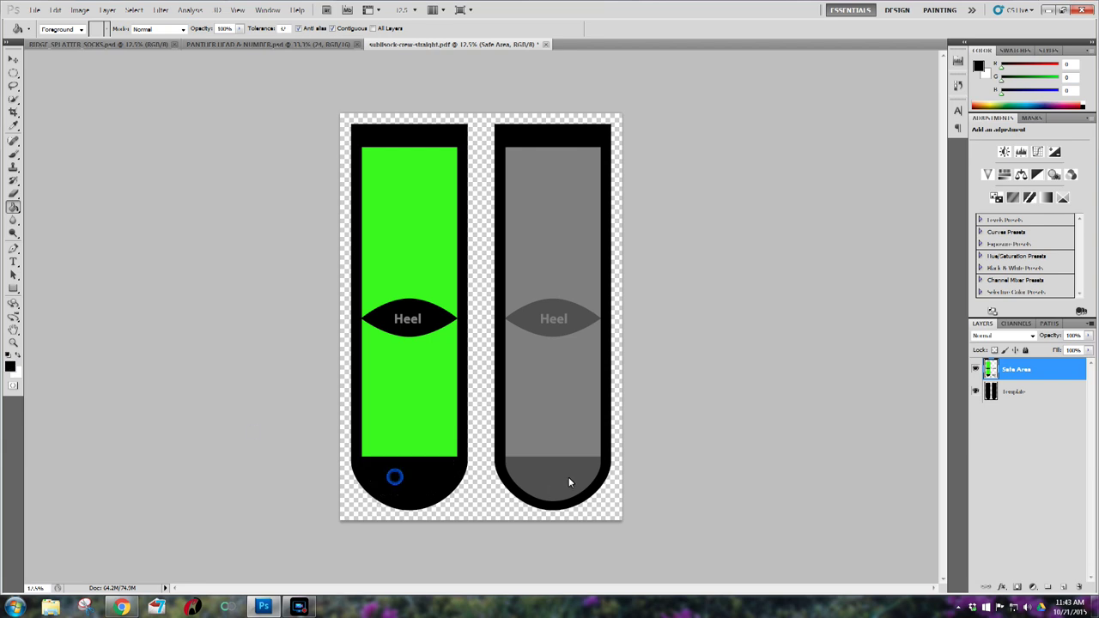
{"action": "left_click", "coordinate": [568, 478]}
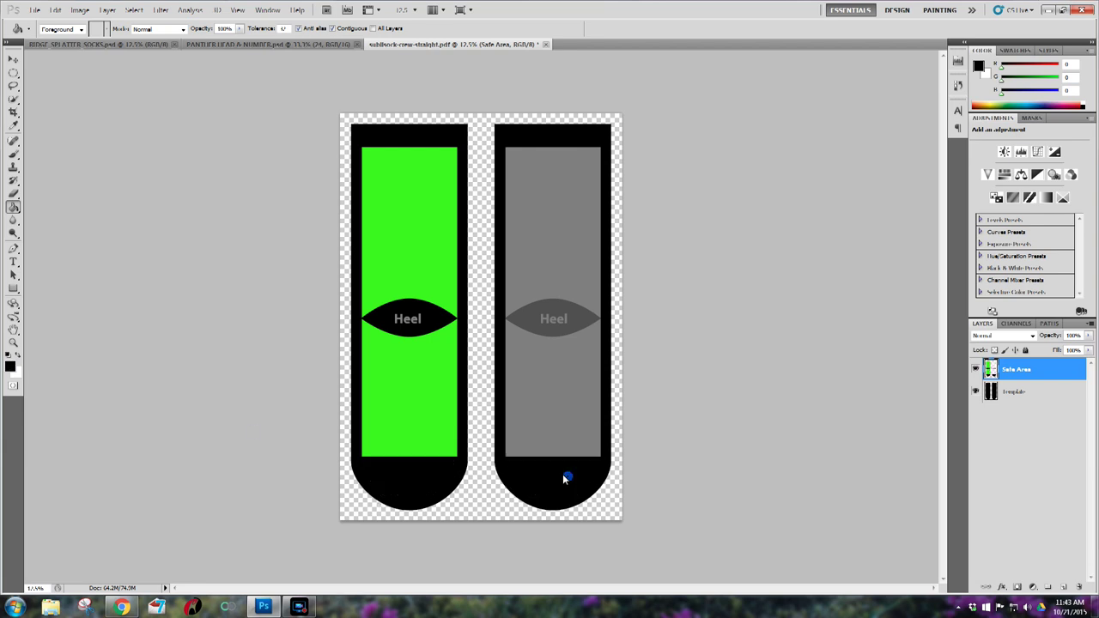
Step: Sample the left sock's green and fill the right sock's upper body, lower body and heel
{"action": "left_click", "coordinate": [10, 369]}
{"action": "left_click", "coordinate": [418, 397]}
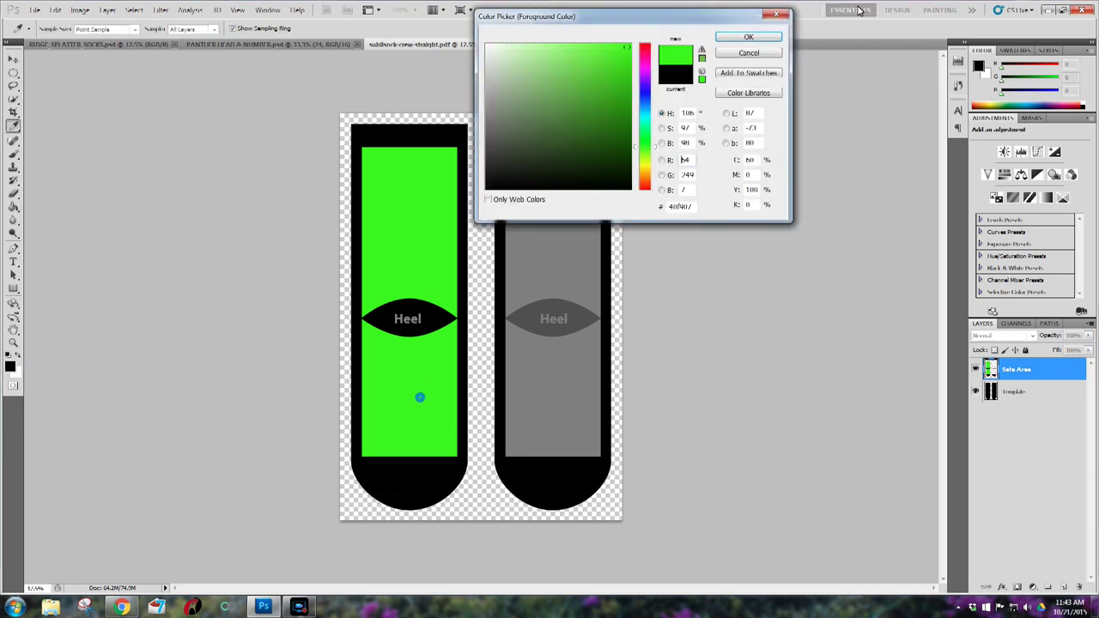
{"action": "left_click", "coordinate": [754, 37]}
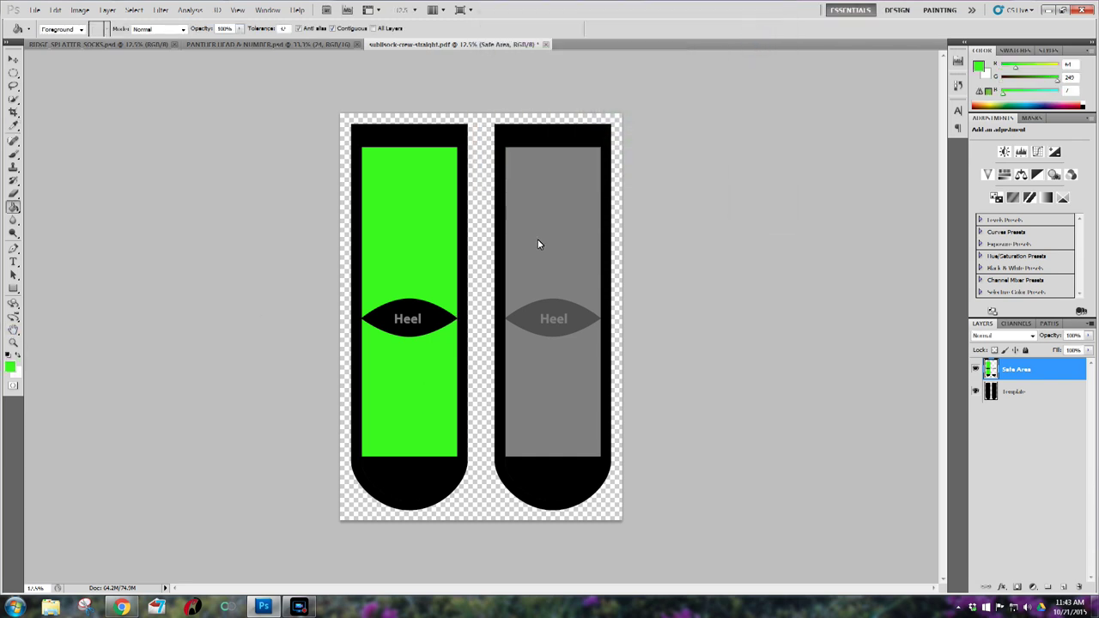
{"action": "left_click", "coordinate": [536, 241]}
{"action": "left_click", "coordinate": [547, 390]}
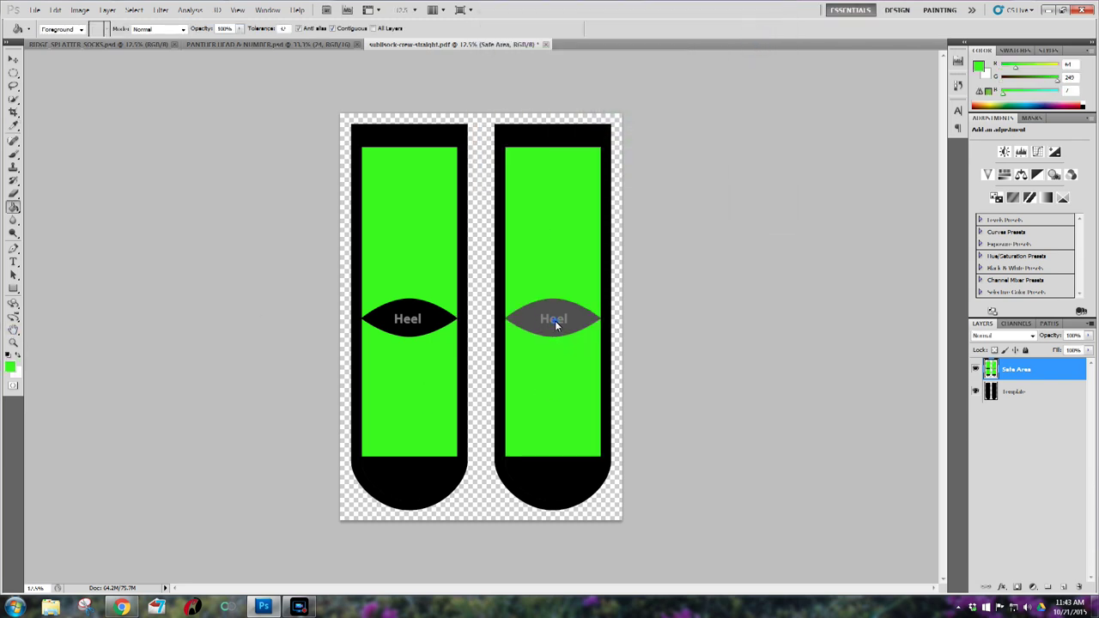
{"action": "left_click", "coordinate": [568, 326]}
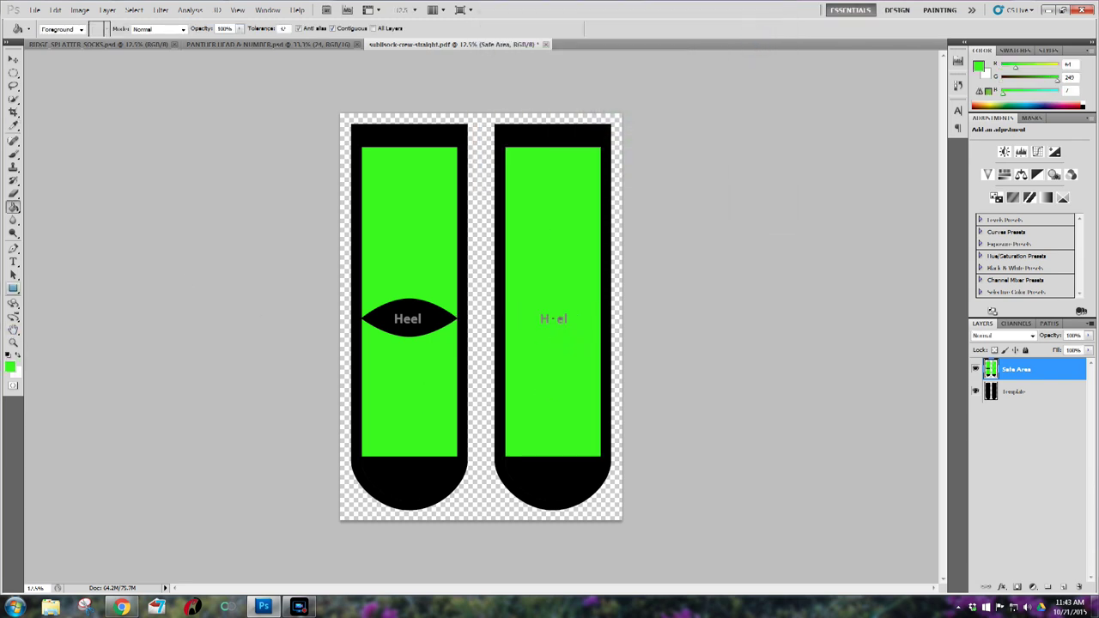
Step: Paint out the Heel labels with a hard round brush, then restore black as foreground
{"action": "left_click", "coordinate": [12, 152]}
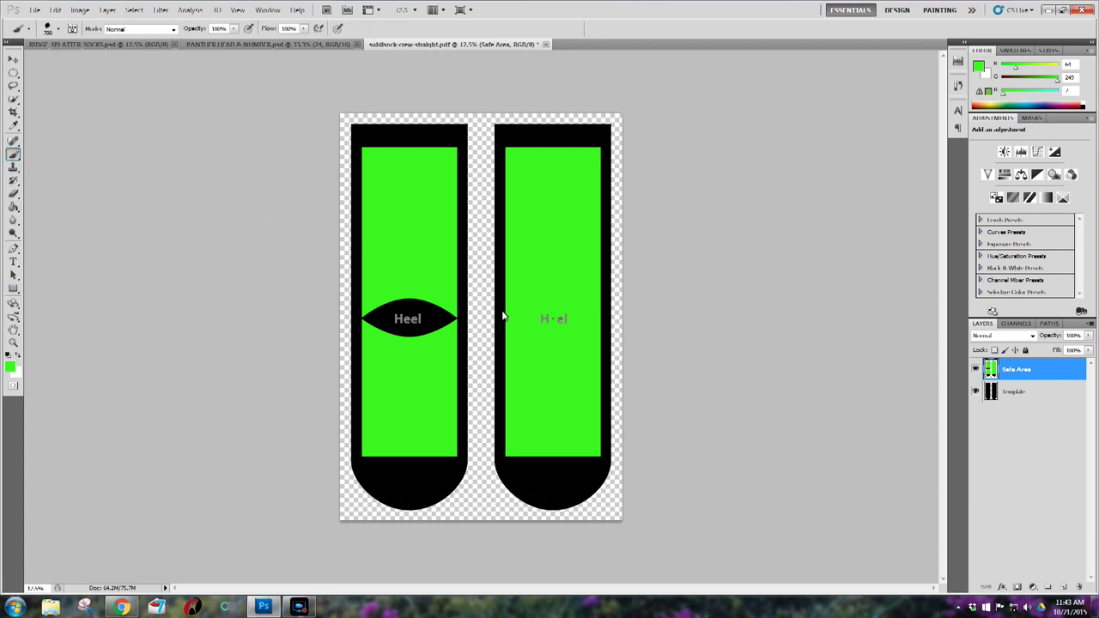
{"action": "key", "text": "Caps_Lock"}
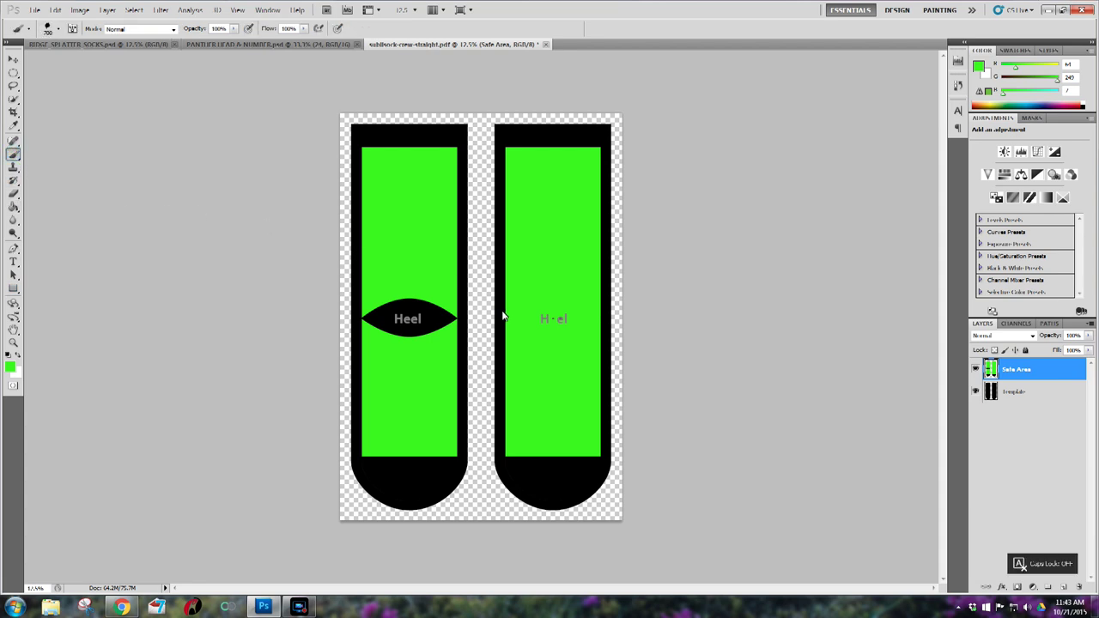
{"action": "left_click", "coordinate": [58, 29]}
{"action": "scroll", "coordinate": [173, 217], "scroll_direction": "up", "scroll_amount": 5}
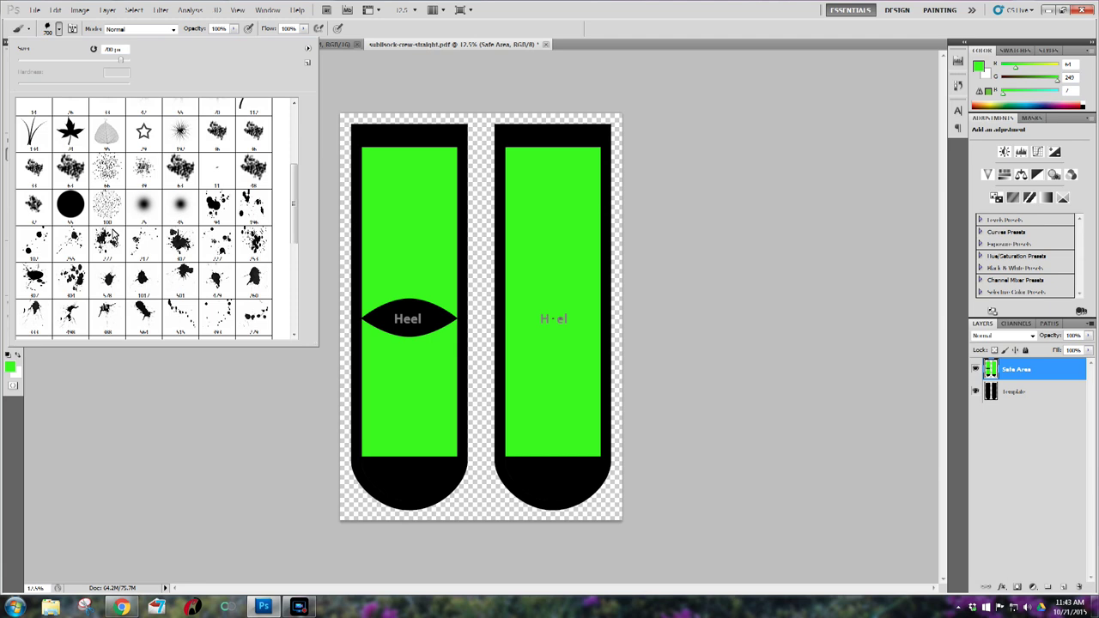
{"action": "left_click", "coordinate": [72, 206]}
{"action": "left_click", "coordinate": [72, 206]}
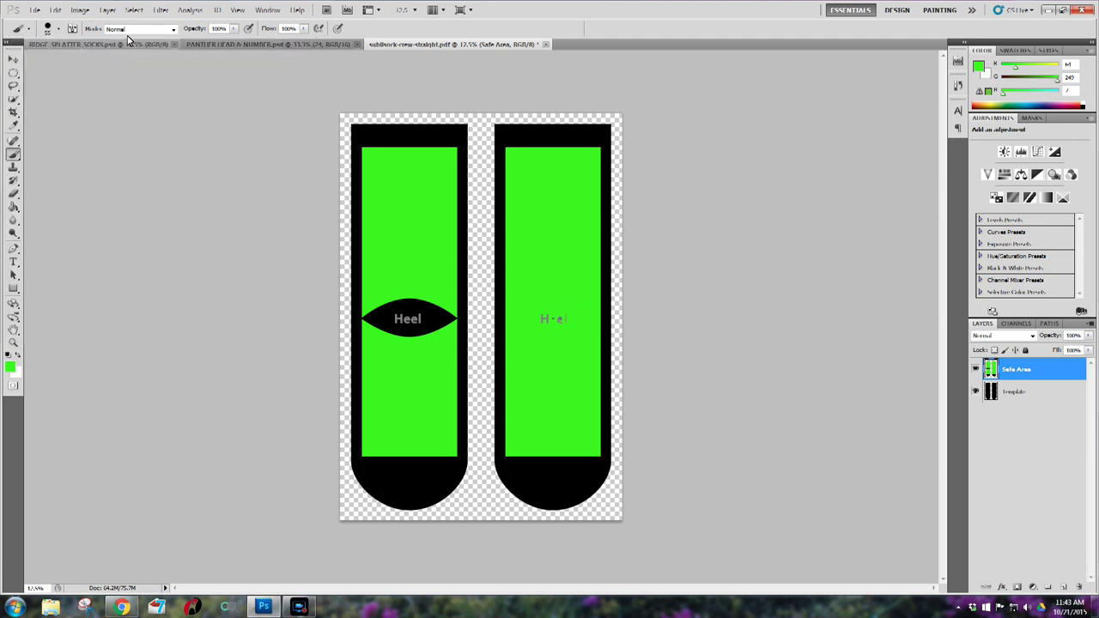
{"action": "left_click", "coordinate": [58, 29]}
{"action": "scroll", "coordinate": [245, 141], "scroll_direction": "up", "scroll_amount": 5}
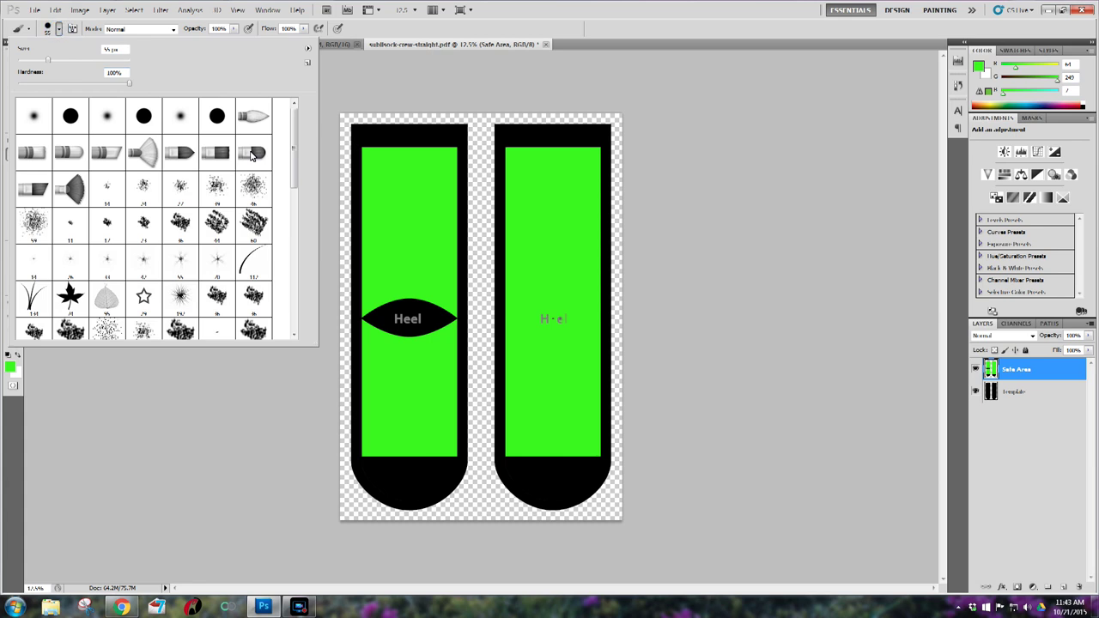
{"action": "double_click", "coordinate": [85, 120]}
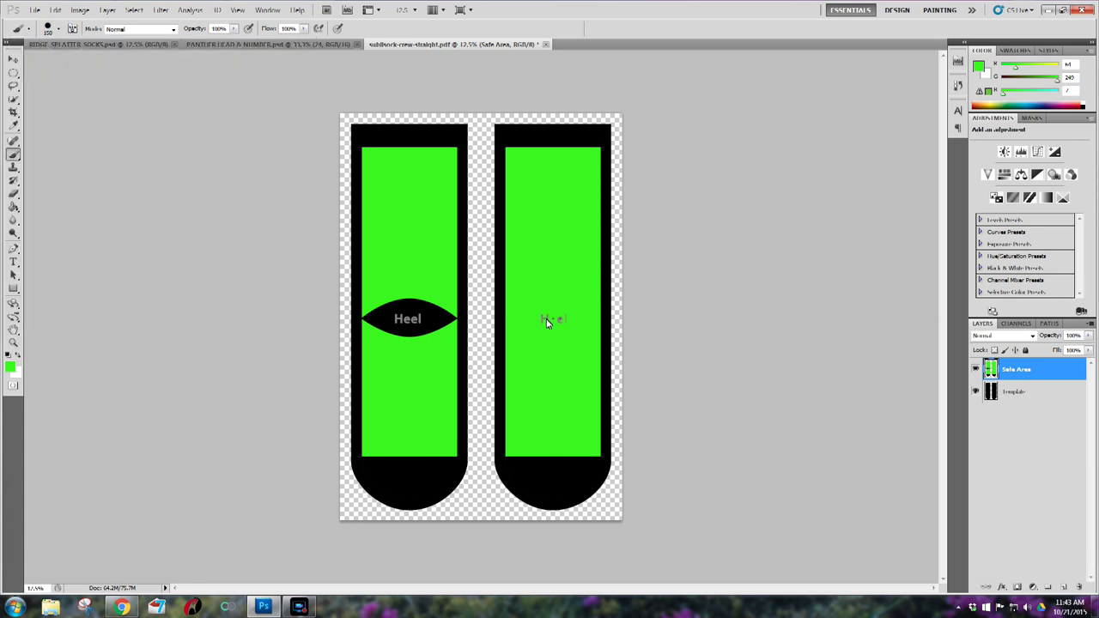
{"action": "left_click", "coordinate": [541, 314]}
{"action": "left_click", "coordinate": [6, 356]}
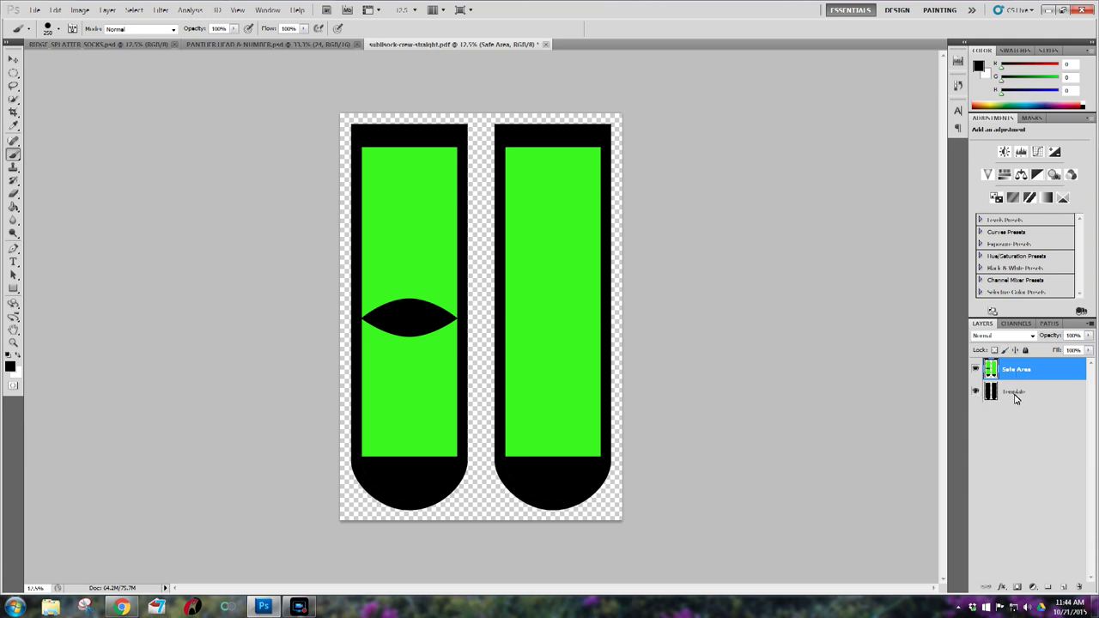
Step: Start Save As and browse to D:\Dropbox\HALE BOUND\SOCK TEMPLATES
{"action": "left_click", "coordinate": [28, 11]}
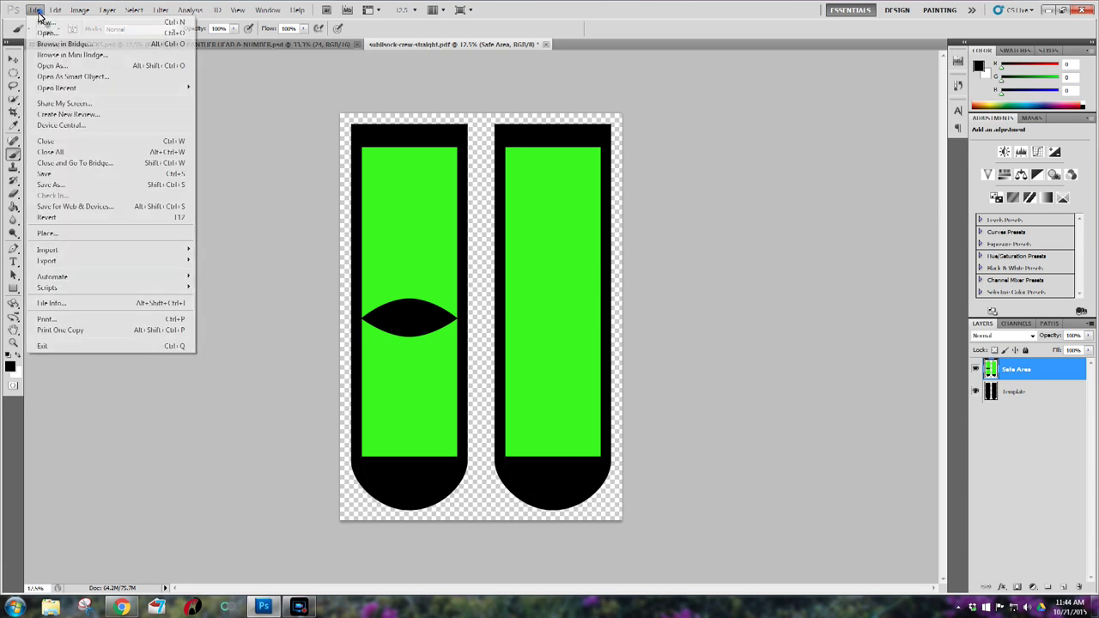
{"action": "left_click", "coordinate": [62, 187]}
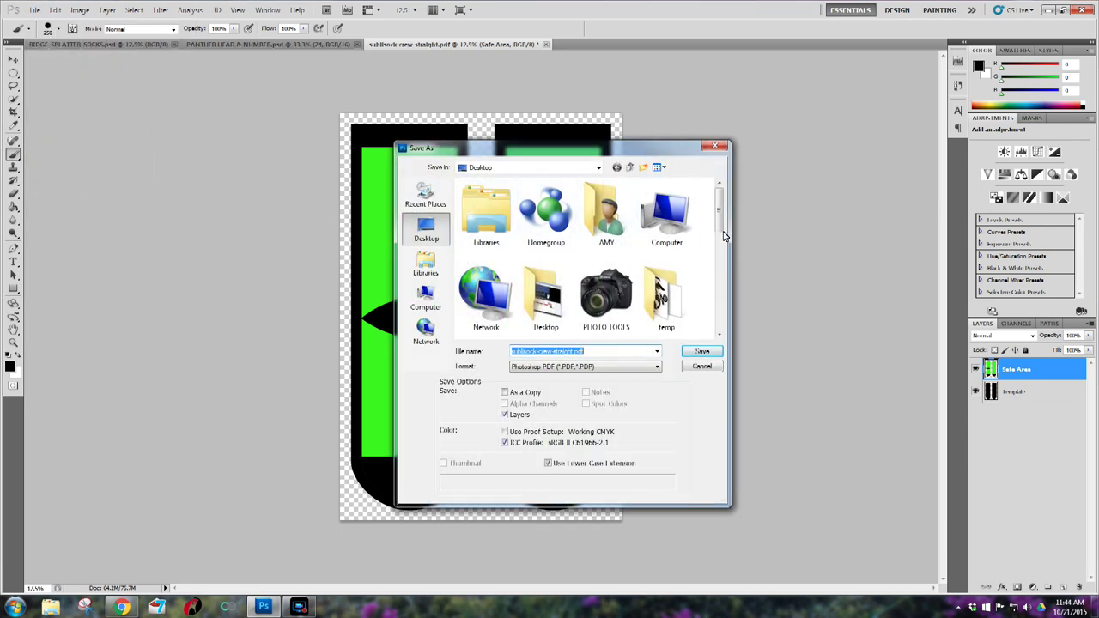
{"action": "double_click", "coordinate": [664, 224]}
{"action": "double_click", "coordinate": [661, 214]}
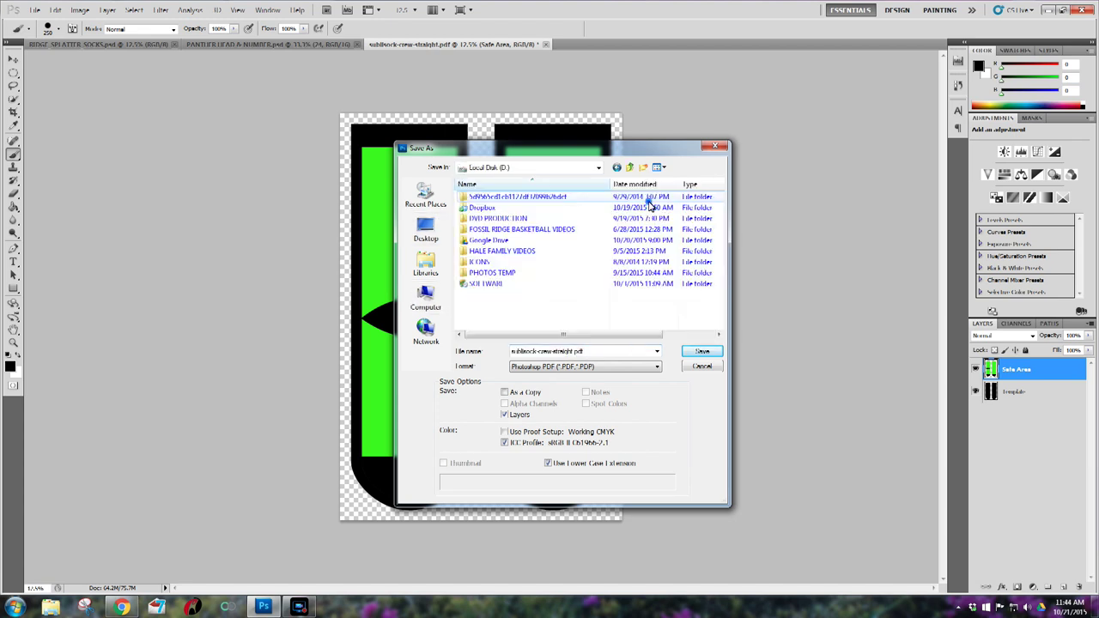
{"action": "double_click", "coordinate": [478, 211]}
{"action": "double_click", "coordinate": [485, 275]}
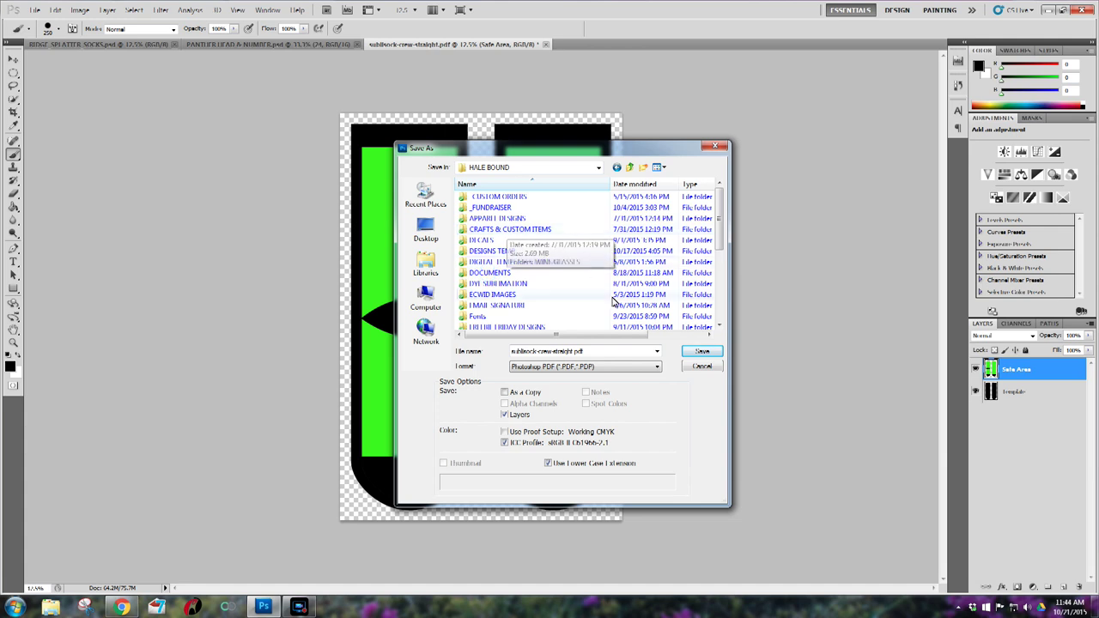
{"action": "double_click", "coordinate": [535, 297]}
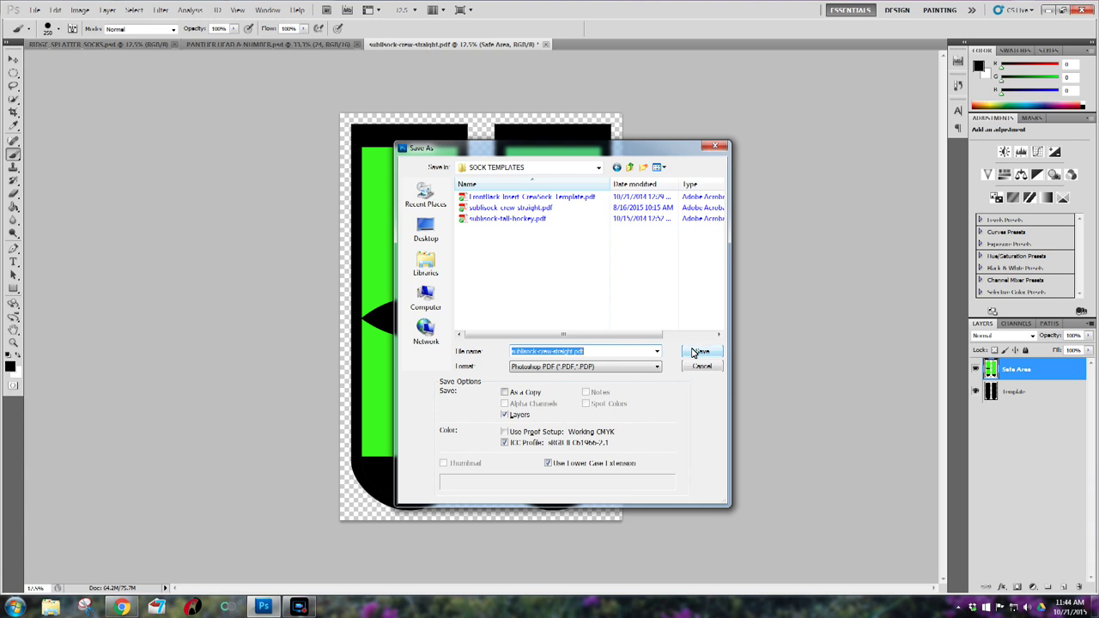
Step: Save the file as sublisock-crew-straight in Photoshop PSD format with maximum compatibility
{"action": "key", "text": "BackSpace"}
{"action": "type", "text": "sublisock-crew-straight"}
{"action": "key", "text": "Tab"}
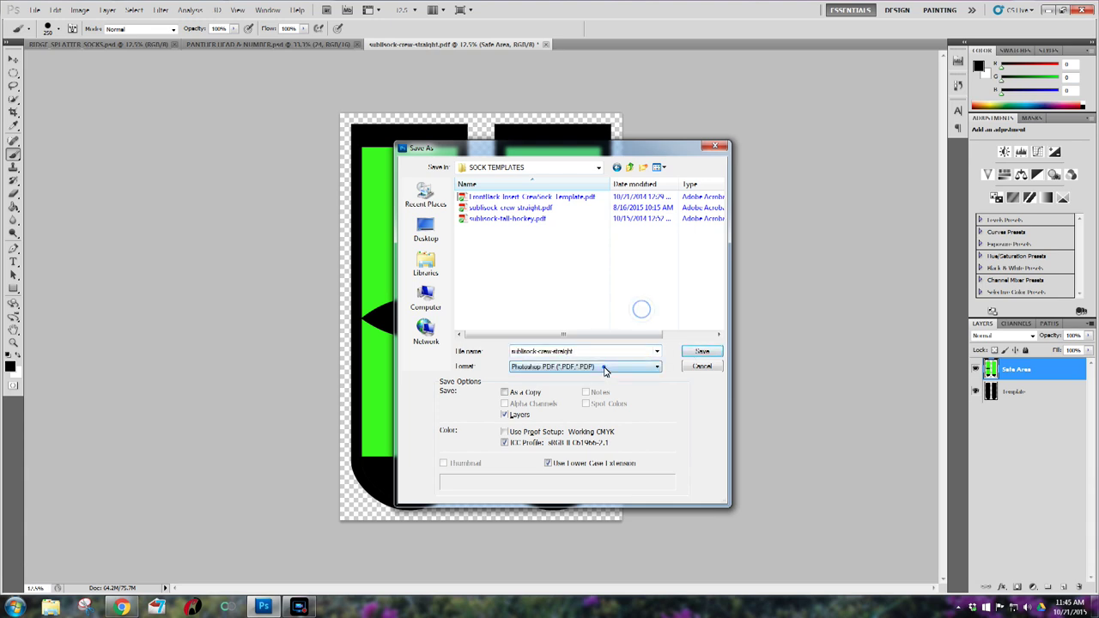
{"action": "left_click", "coordinate": [605, 368]}
{"action": "left_click", "coordinate": [603, 378]}
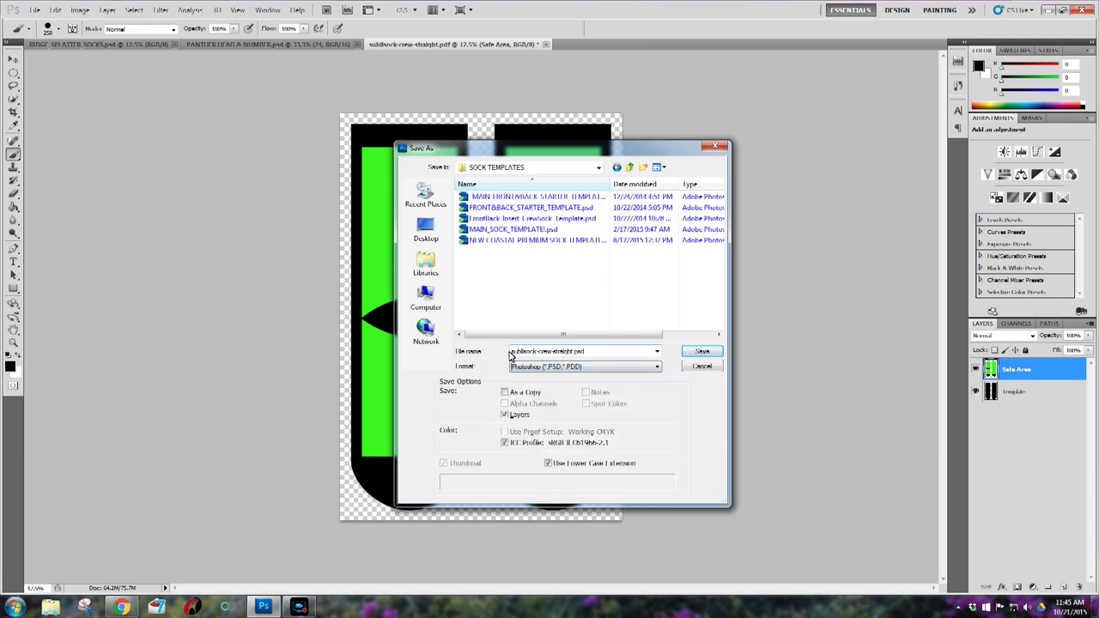
{"action": "left_click", "coordinate": [702, 351]}
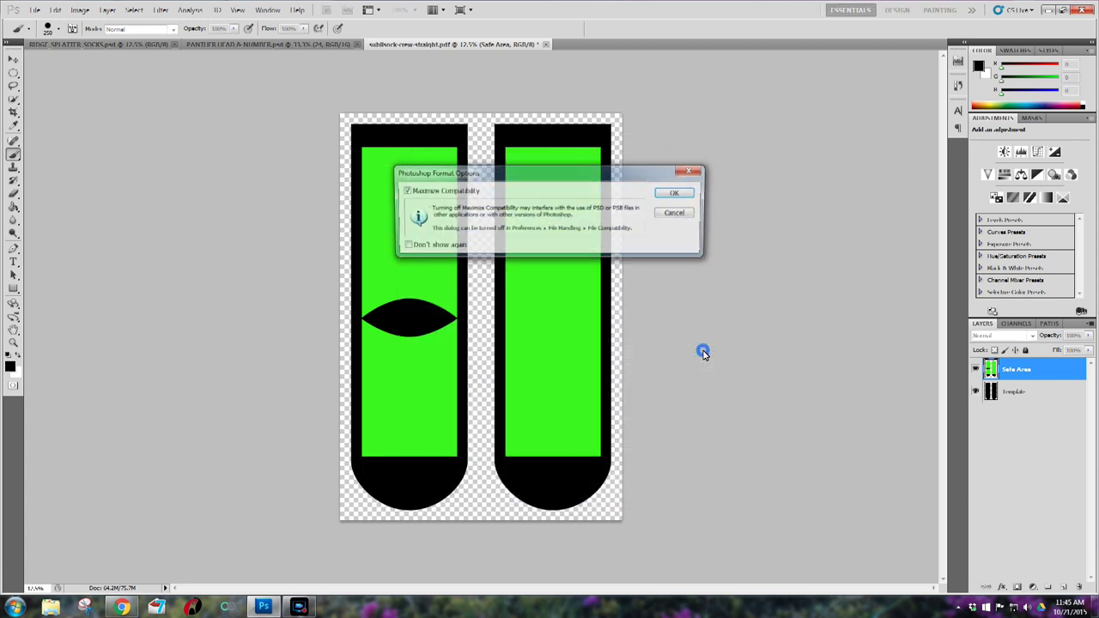
{"action": "left_click", "coordinate": [675, 193]}
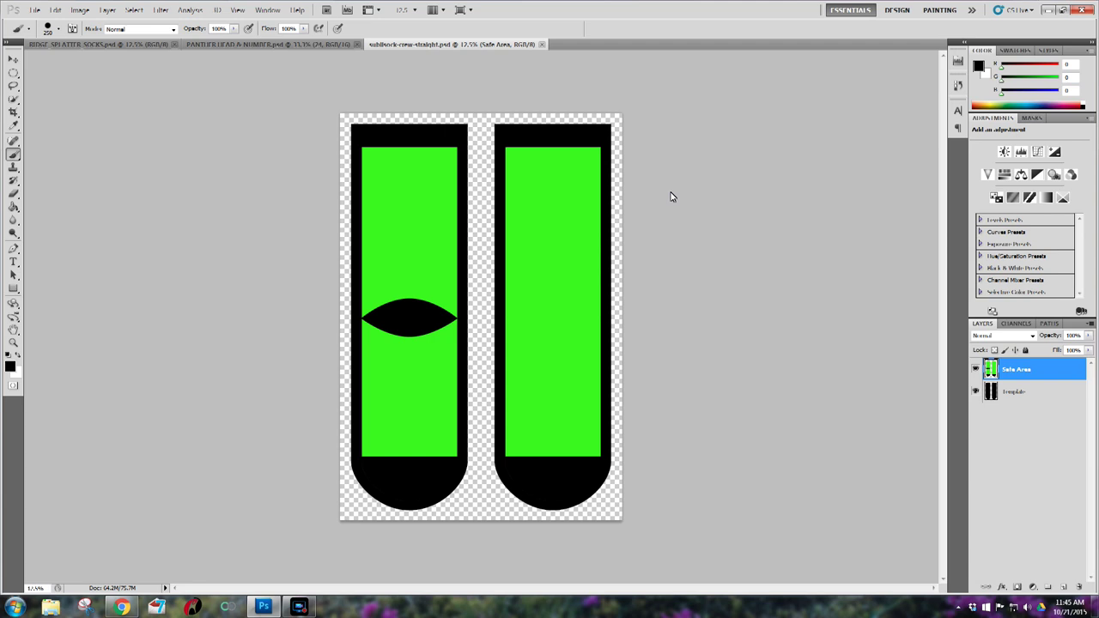
Step: Hide the Safe Area layer, duplicate the Template layer, and hide the original Template
{"action": "left_click", "coordinate": [975, 369]}
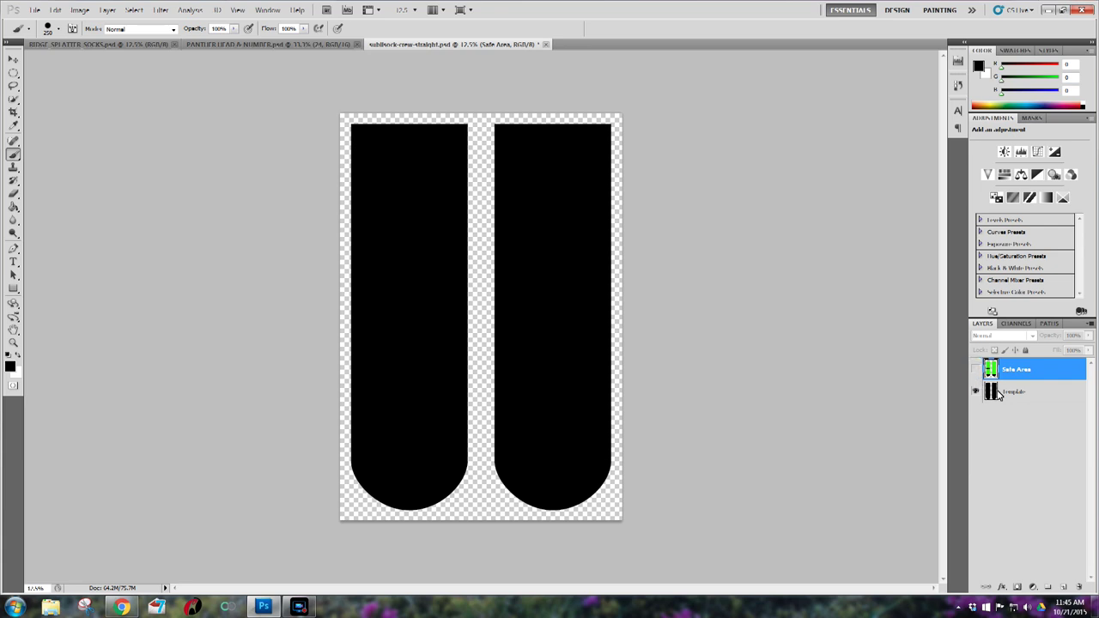
{"action": "left_click", "coordinate": [996, 392]}
{"action": "right_click", "coordinate": [996, 392]}
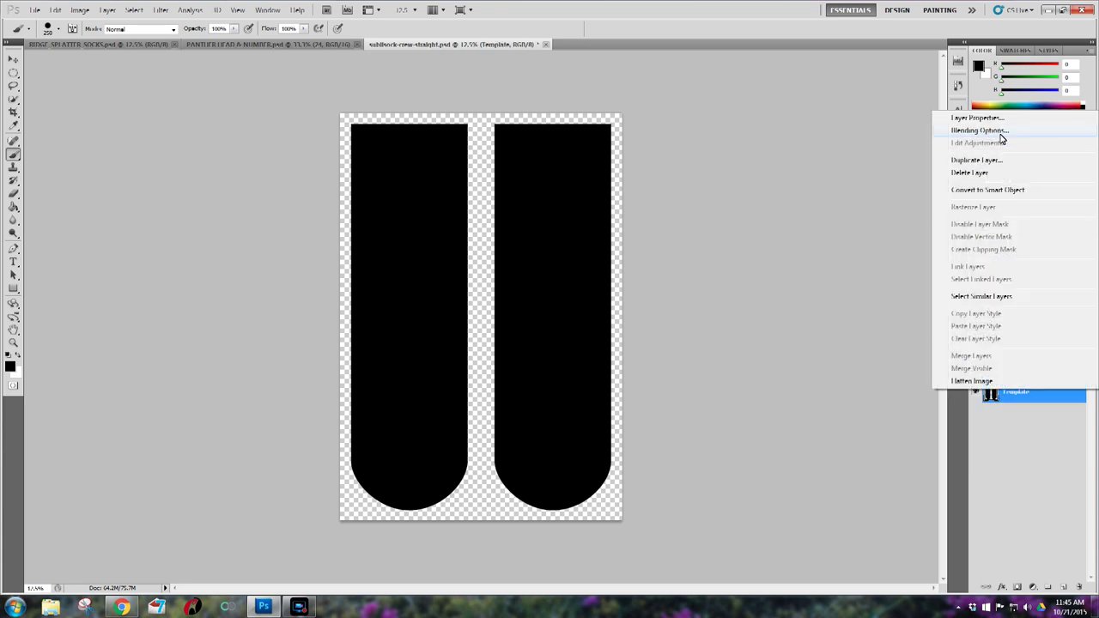
{"action": "left_click", "coordinate": [985, 161]}
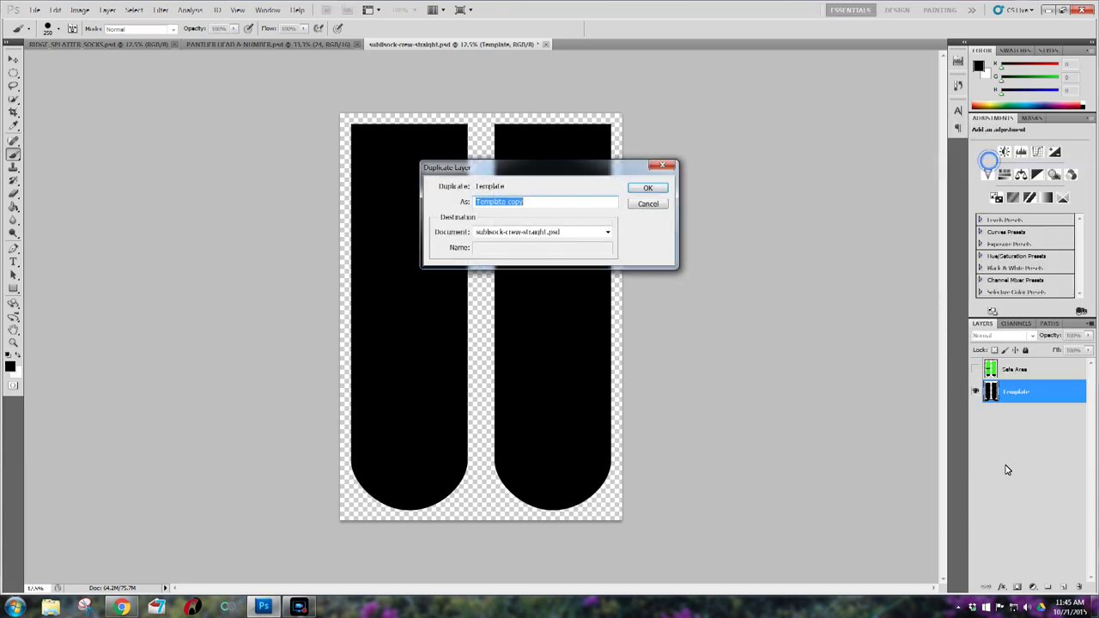
{"action": "left_click", "coordinate": [663, 190]}
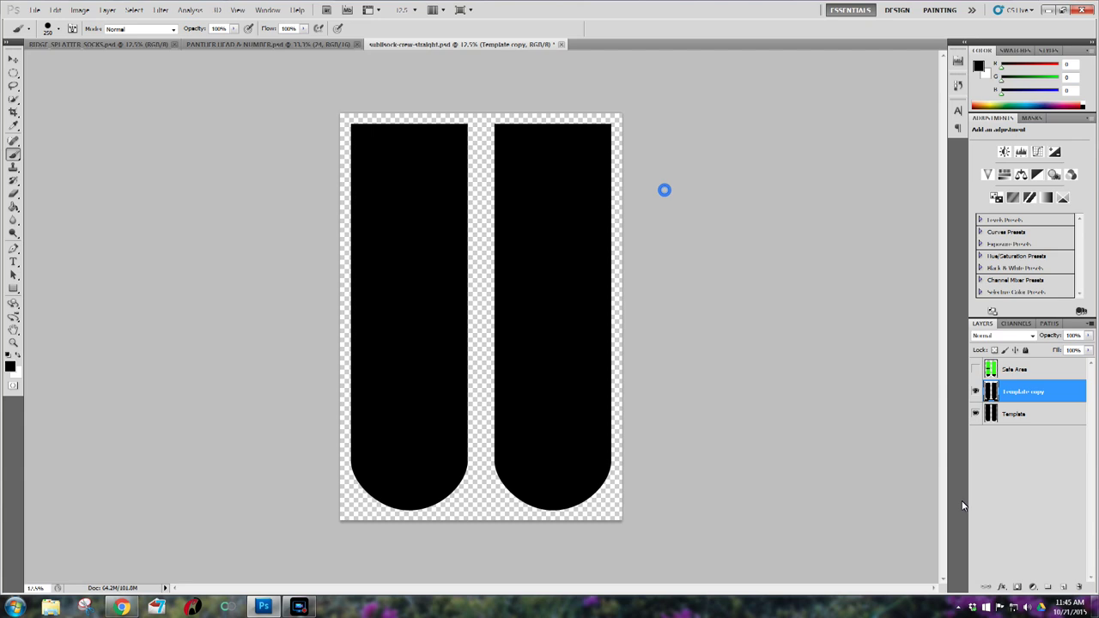
{"action": "left_click", "coordinate": [975, 415]}
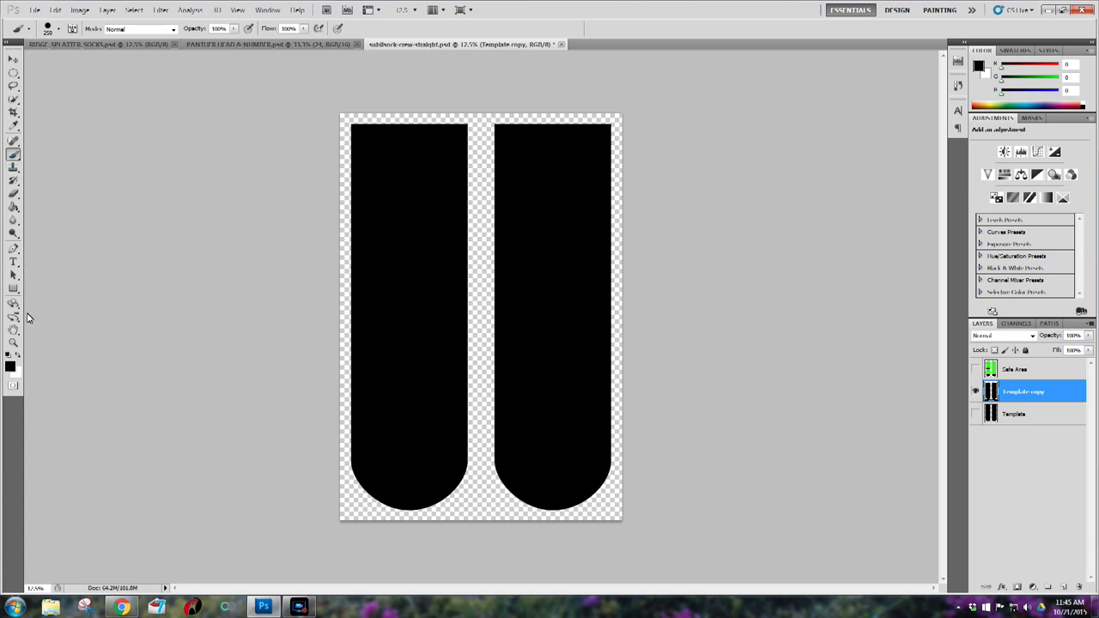
Step: Set the foreground colour to golden yellow (#ecbe04)
{"action": "left_click", "coordinate": [11, 367]}
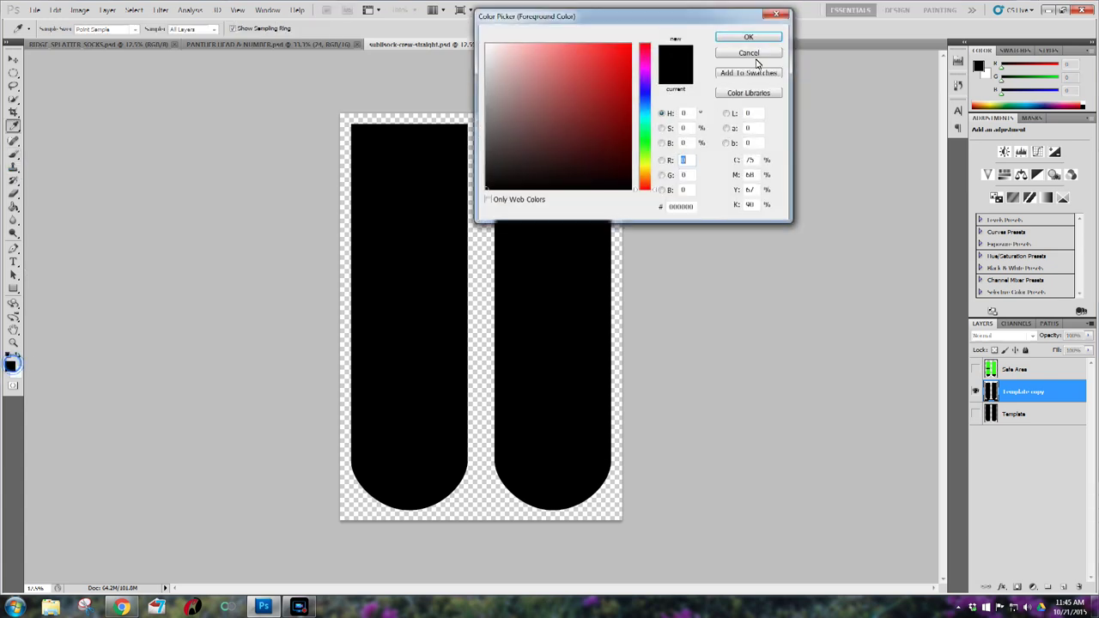
{"action": "left_click", "coordinate": [648, 166]}
{"action": "left_click", "coordinate": [629, 49]}
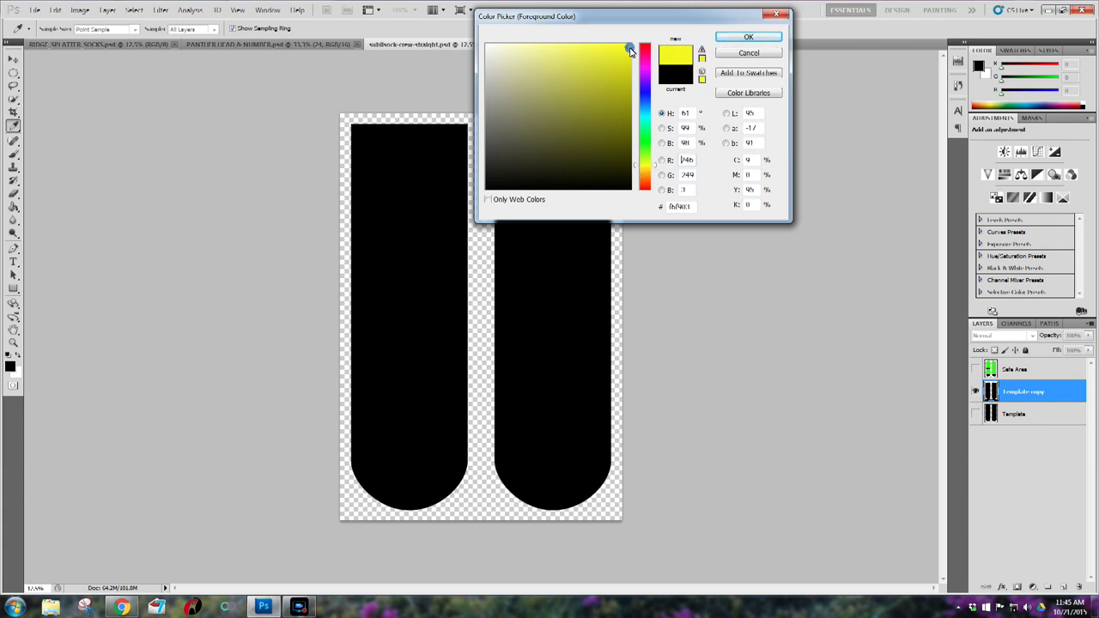
{"action": "left_click", "coordinate": [646, 172]}
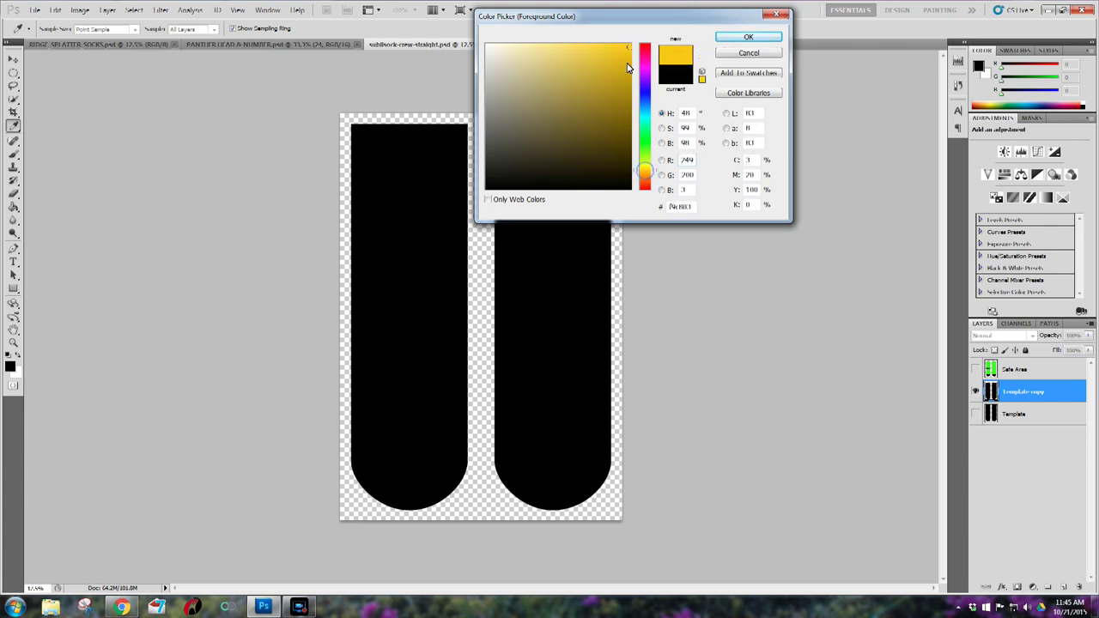
{"action": "left_click", "coordinate": [629, 56]}
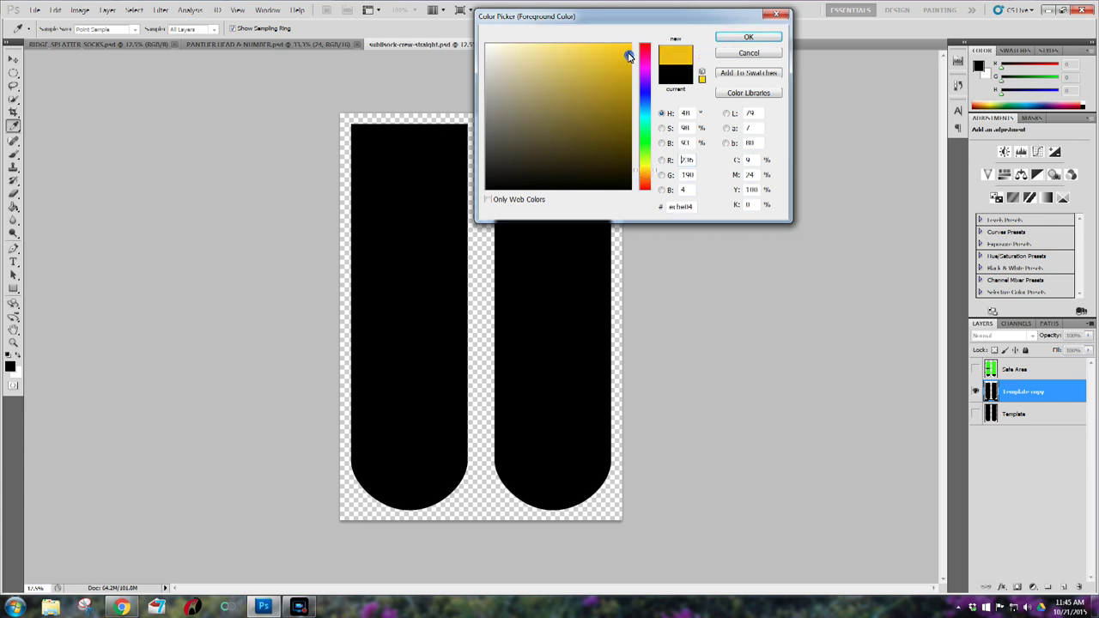
{"action": "left_click", "coordinate": [738, 38]}
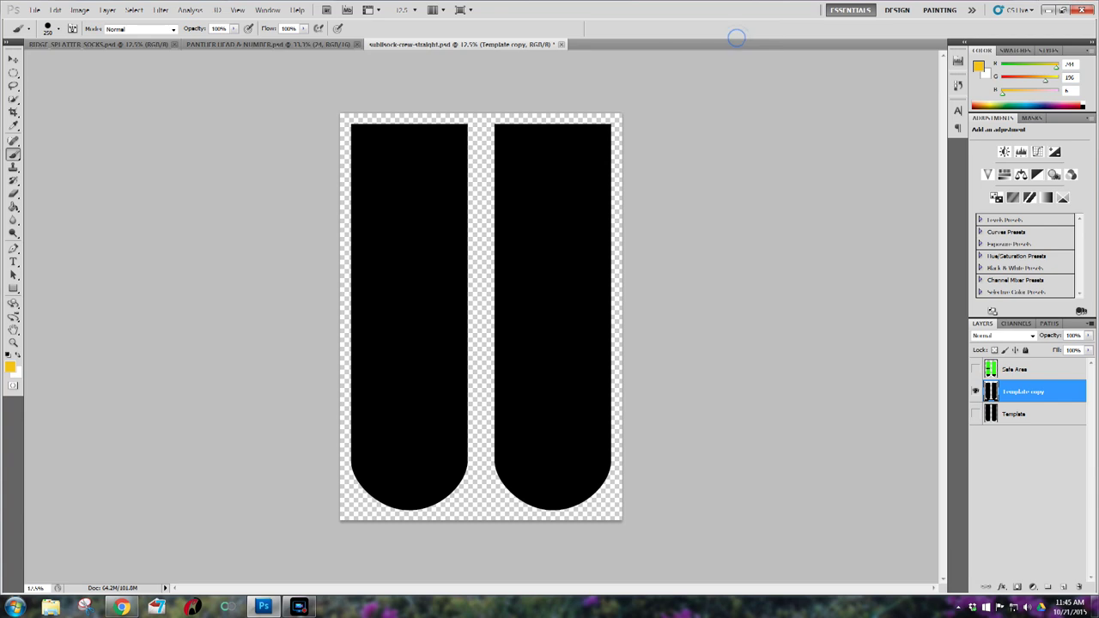
Step: Stamp yellow splatters at the left sock's top and bottom using the 277 and another splatter brush
{"action": "left_click", "coordinate": [58, 29]}
{"action": "scroll", "coordinate": [112, 165], "scroll_direction": "down", "scroll_amount": 10}
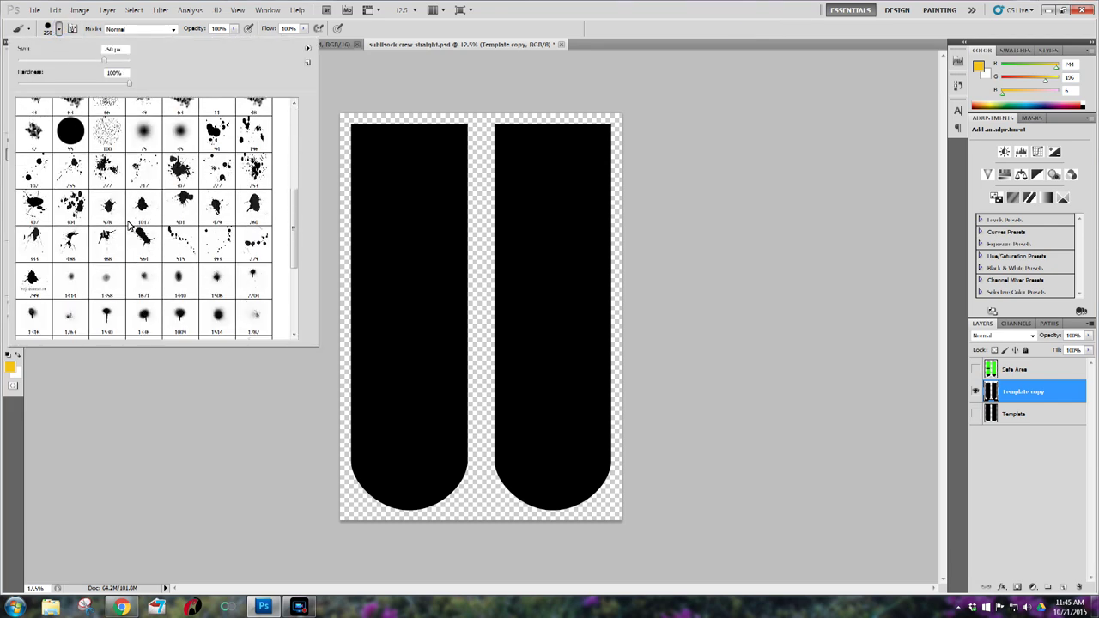
{"action": "double_click", "coordinate": [106, 169]}
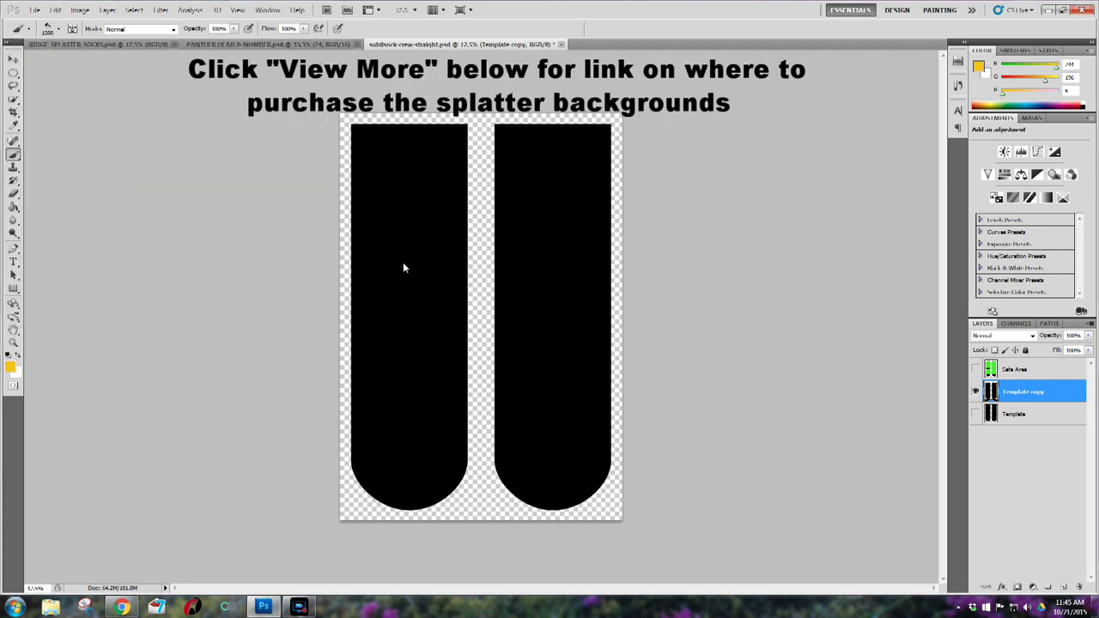
{"action": "left_click", "coordinate": [411, 179]}
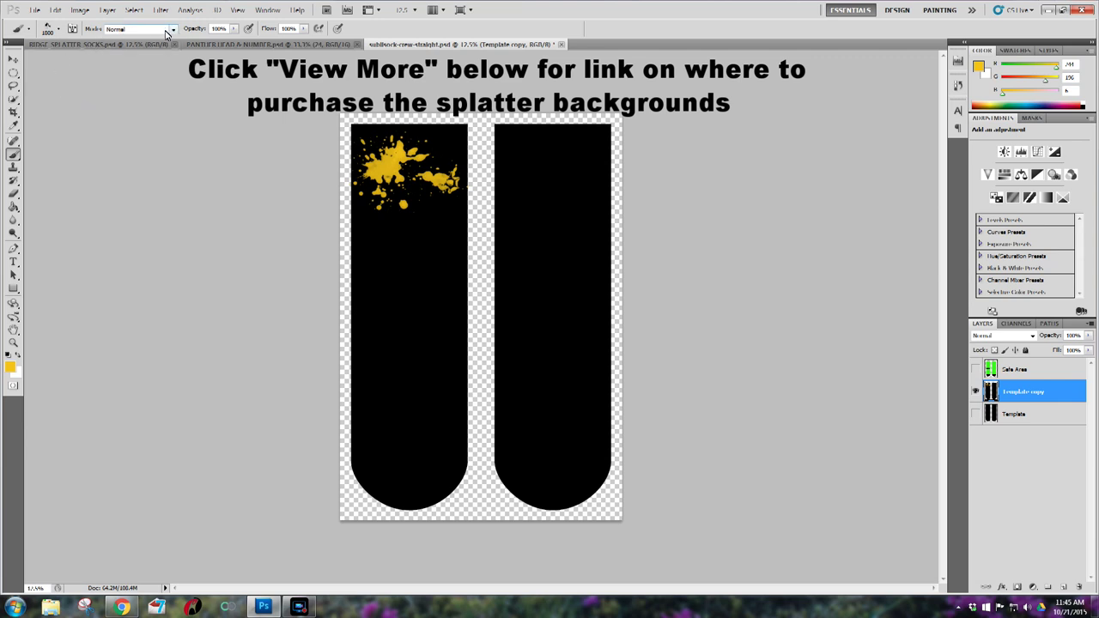
{"action": "left_click", "coordinate": [60, 31]}
{"action": "scroll", "coordinate": [109, 274], "scroll_direction": "down", "scroll_amount": 5}
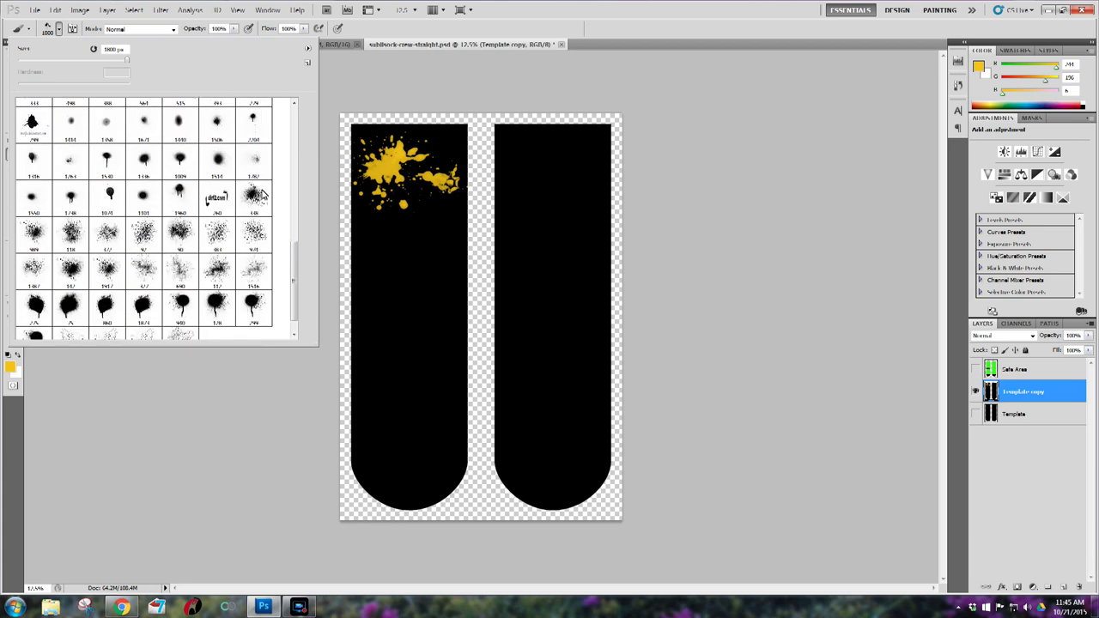
{"action": "double_click", "coordinate": [260, 195]}
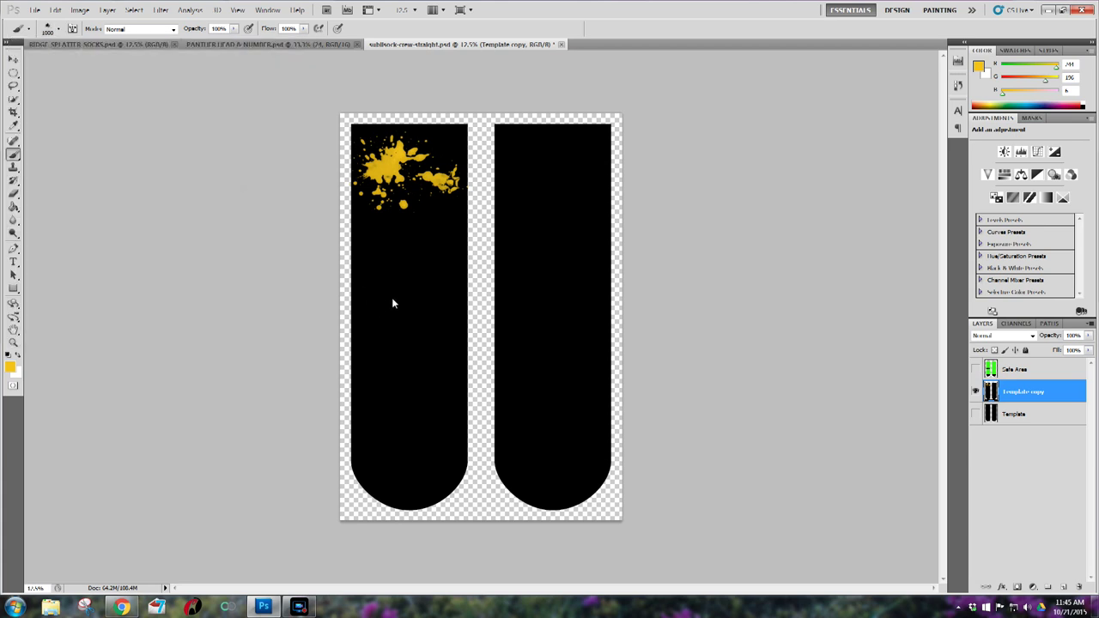
{"action": "left_click", "coordinate": [424, 476]}
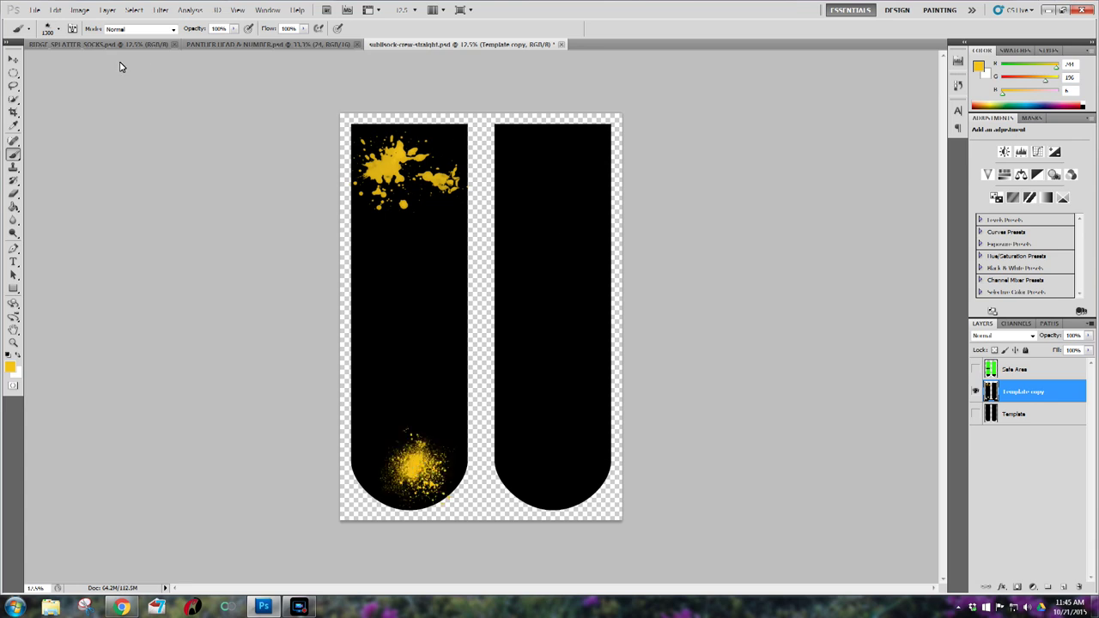
Step: Stamp a size-700 yellow splatter on the right sock and a white splatter on the left
{"action": "left_click", "coordinate": [58, 28]}
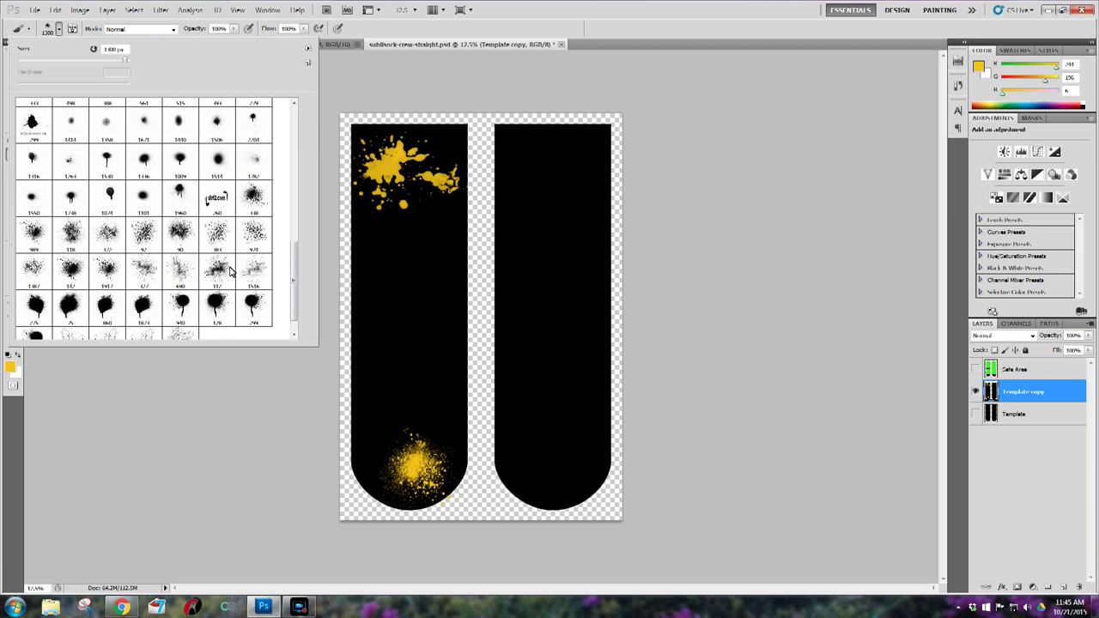
{"action": "double_click", "coordinate": [178, 275]}
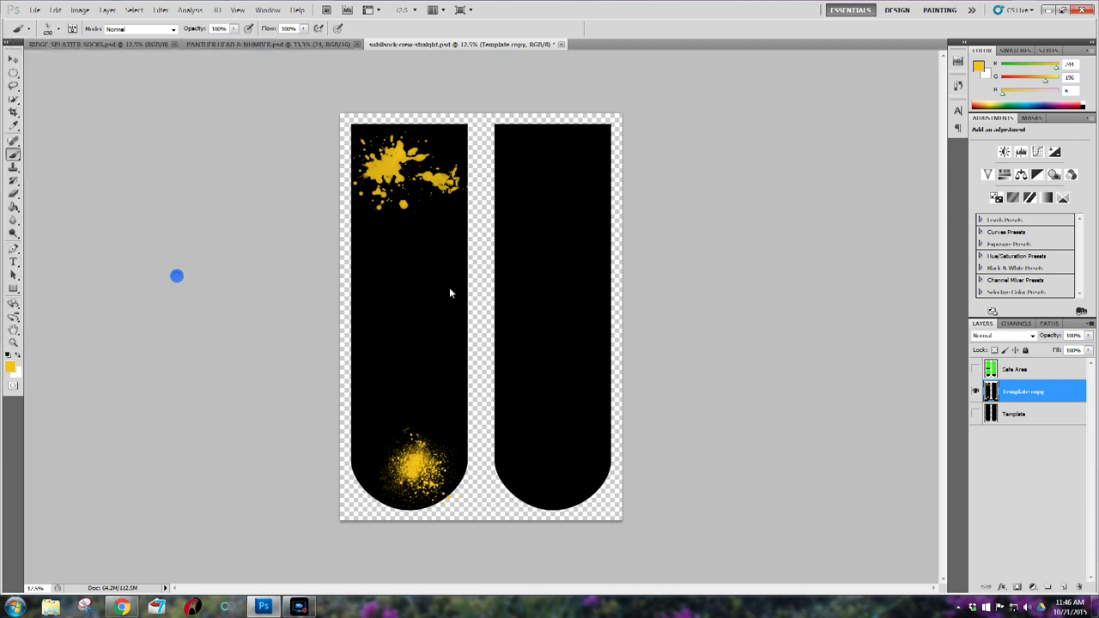
{"action": "left_click", "coordinate": [568, 289]}
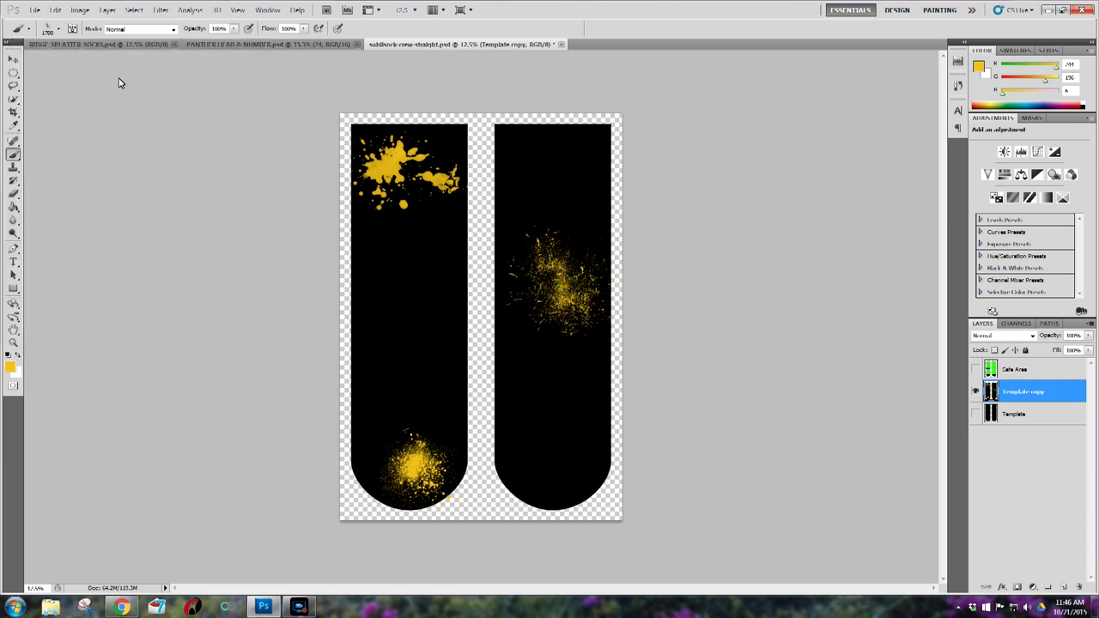
{"action": "left_click", "coordinate": [19, 357]}
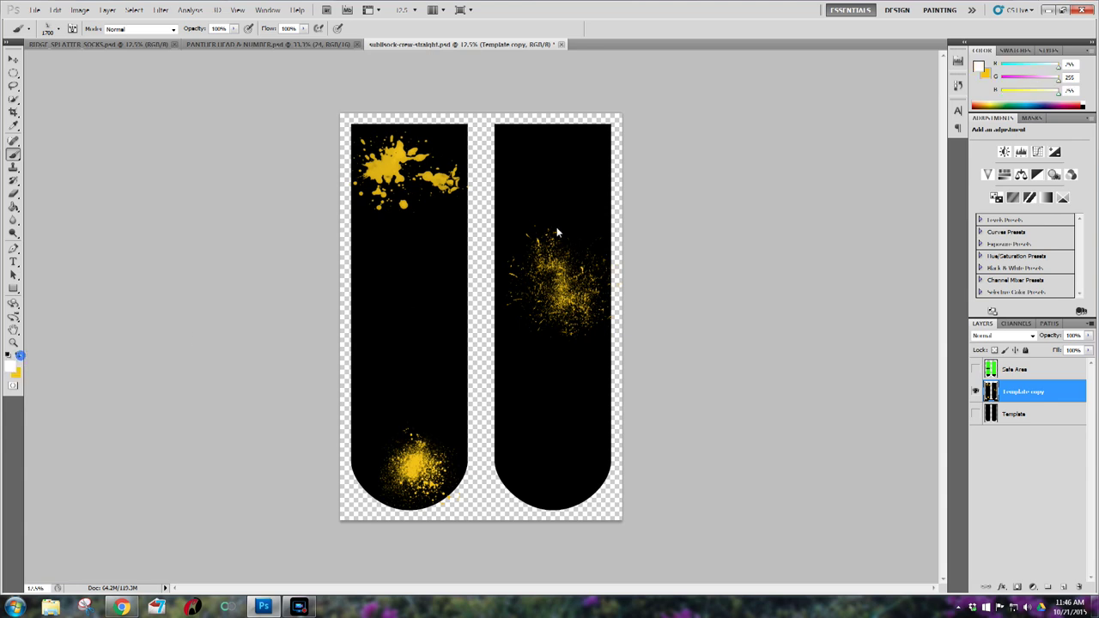
{"action": "left_click", "coordinate": [430, 227]}
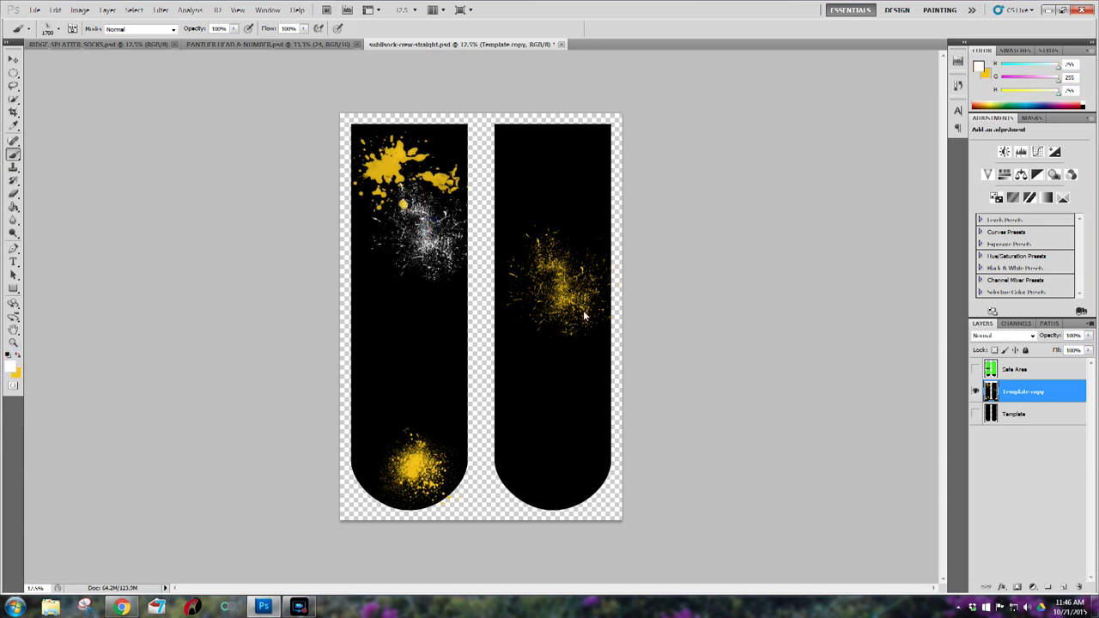
Step: Select a different splatter brush preset
{"action": "left_click", "coordinate": [57, 29]}
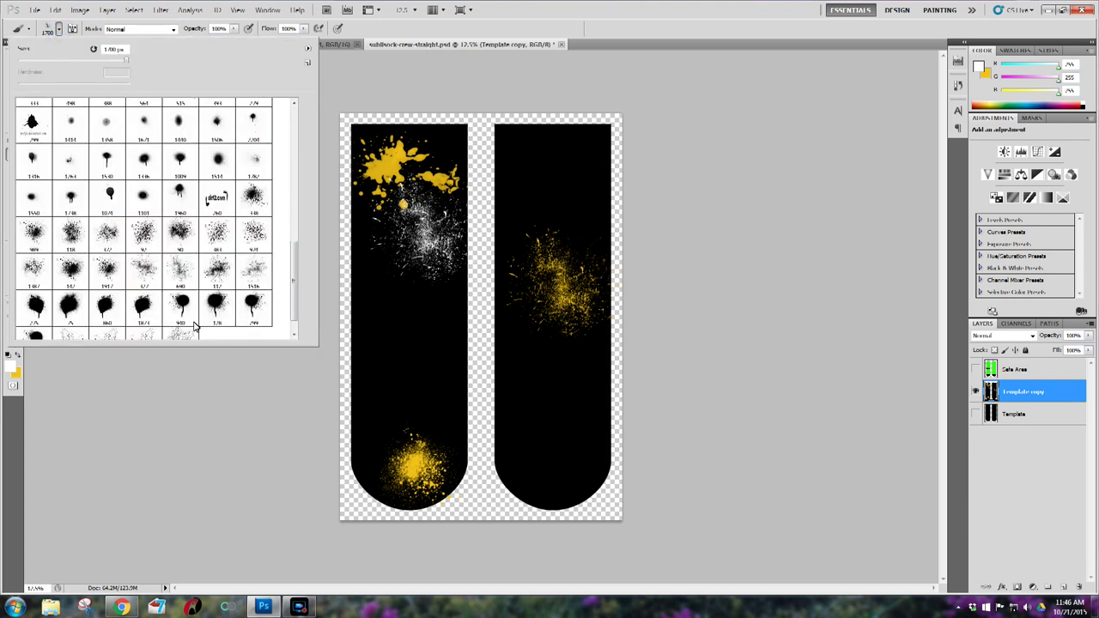
{"action": "scroll", "coordinate": [195, 326], "scroll_direction": "down", "scroll_amount": 1}
{"action": "double_click", "coordinate": [215, 284]}
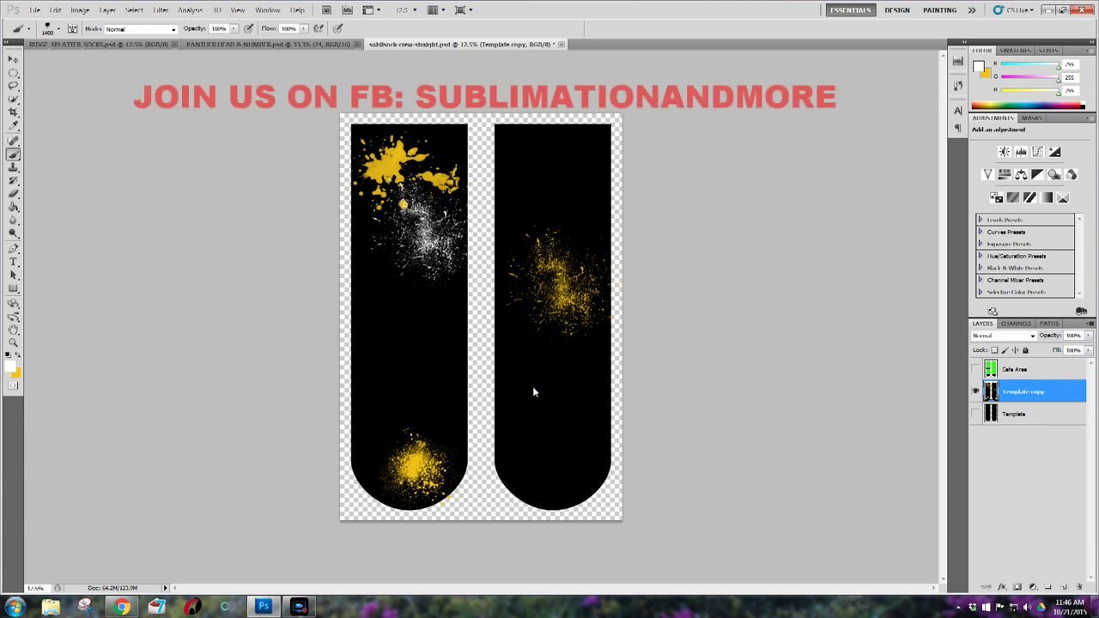
Step: Stamp a white drip on the right sock, then yellow splatters using the 515 brush
{"action": "left_click", "coordinate": [539, 356]}
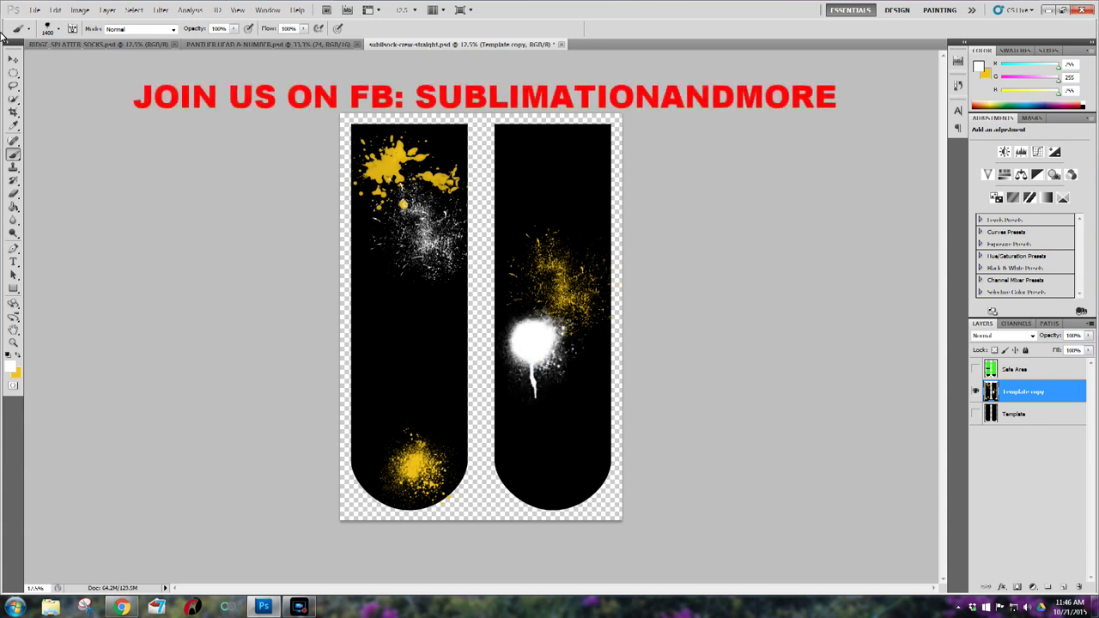
{"action": "left_click", "coordinate": [58, 28]}
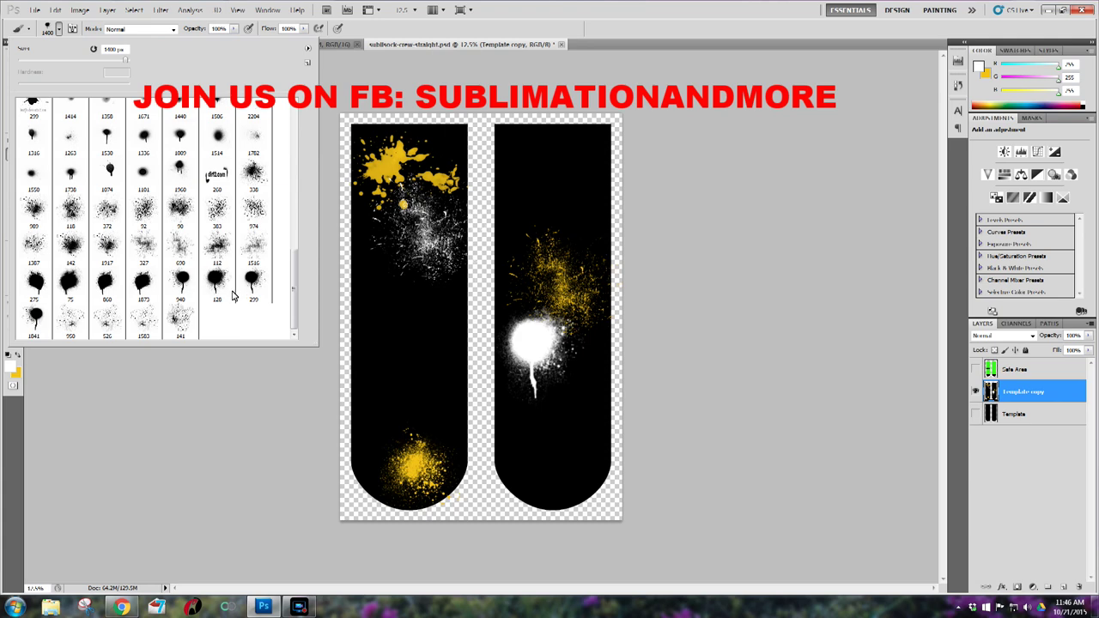
{"action": "scroll", "coordinate": [206, 214], "scroll_direction": "up", "scroll_amount": 3}
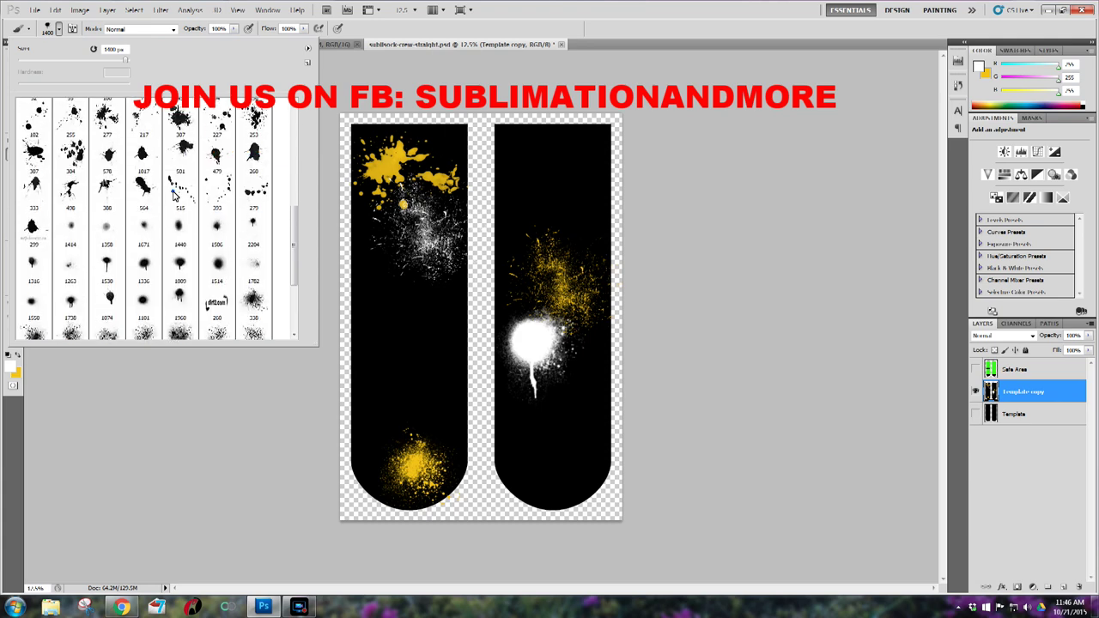
{"action": "double_click", "coordinate": [174, 196]}
{"action": "key", "text": "x"}
{"action": "left_click", "coordinate": [396, 322]}
{"action": "left_click", "coordinate": [58, 29]}
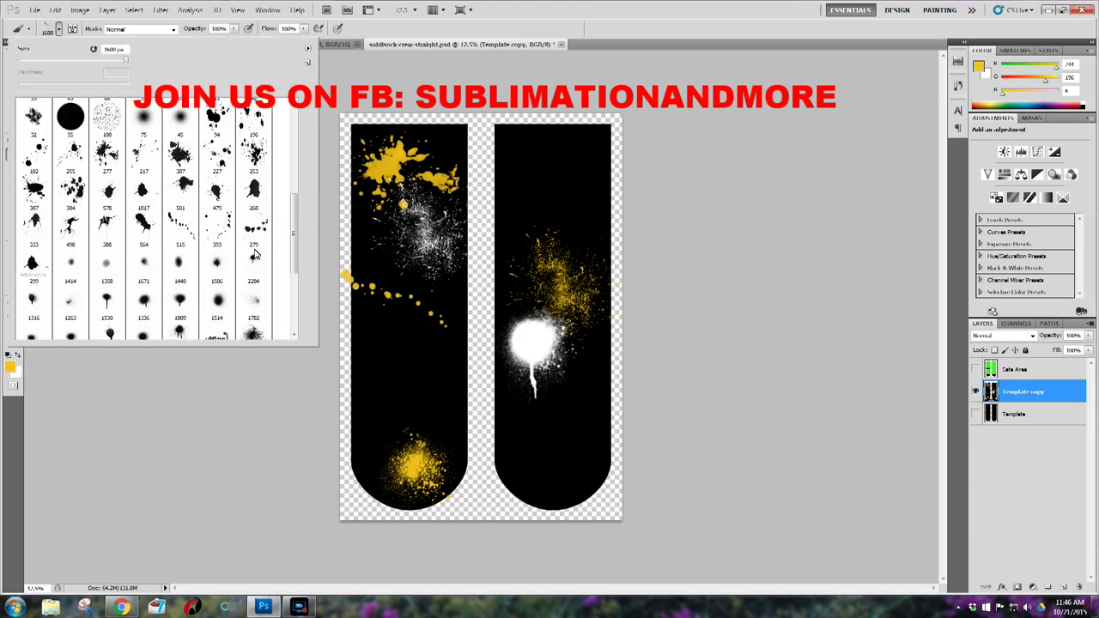
{"action": "double_click", "coordinate": [254, 253]}
{"action": "left_click", "coordinate": [600, 489]}
{"action": "left_click", "coordinate": [58, 28]}
Step: Alternate white and yellow with new splatter brushes, adding drips and blobs on both socks
{"action": "double_click", "coordinate": [217, 188]}
{"action": "left_click", "coordinate": [582, 151]}
{"action": "key", "text": "x"}
{"action": "left_click", "coordinate": [446, 371]}
{"action": "key", "text": "x"}
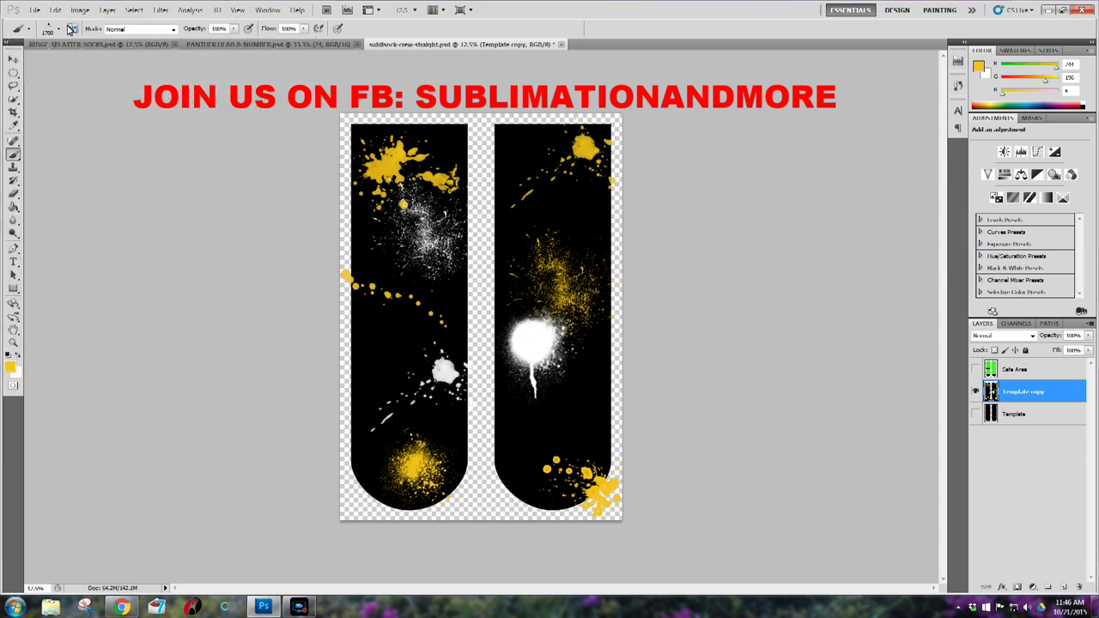
{"action": "left_click", "coordinate": [383, 325]}
{"action": "left_click", "coordinate": [57, 28]}
{"action": "double_click", "coordinate": [171, 215]}
{"action": "left_click", "coordinate": [554, 421]}
{"action": "left_click", "coordinate": [58, 28]}
{"action": "double_click", "coordinate": [215, 189]}
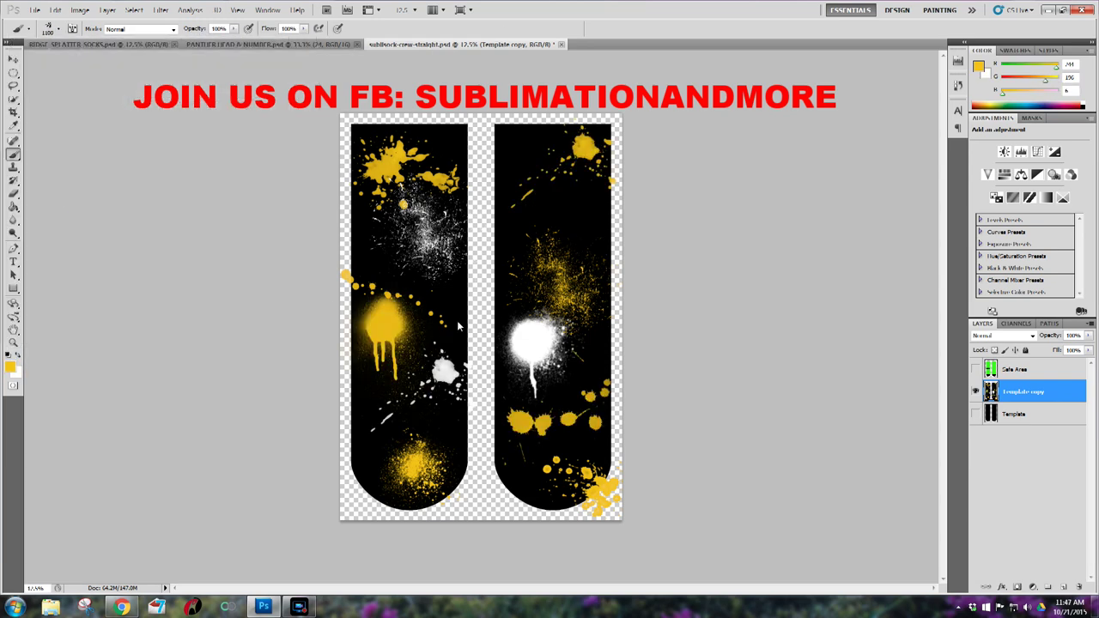
{"action": "left_click", "coordinate": [580, 225]}
Step: Add white splatters at the right sock's top and bottom, then a yellow splatter across the left sock
{"action": "left_click", "coordinate": [58, 28]}
{"action": "scroll", "coordinate": [247, 236], "scroll_direction": "up", "scroll_amount": 5}
{"action": "double_click", "coordinate": [171, 215]}
{"action": "left_click", "coordinate": [524, 153]}
{"action": "left_click", "coordinate": [524, 459]}
{"action": "key", "text": "x"}
{"action": "left_click", "coordinate": [57, 28]}
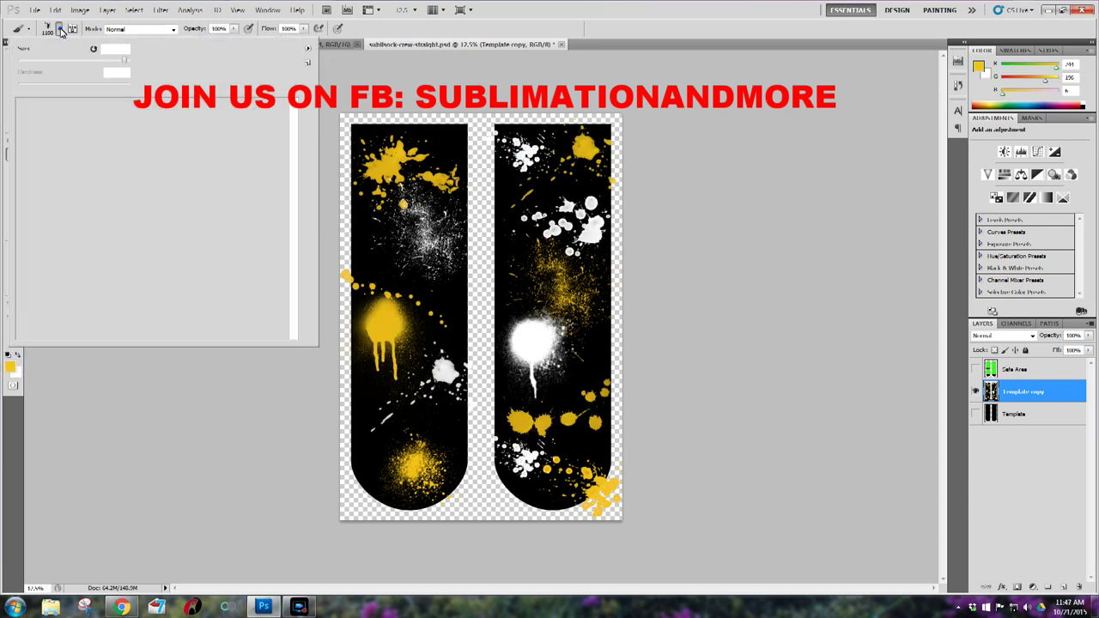
{"action": "double_click", "coordinate": [106, 172]}
{"action": "left_click", "coordinate": [448, 287]}
Step: Use size 1500 and 1400 splatter brushes for yellow splatters on the right sock and left sock top
{"action": "left_click", "coordinate": [58, 28]}
{"action": "double_click", "coordinate": [129, 189]}
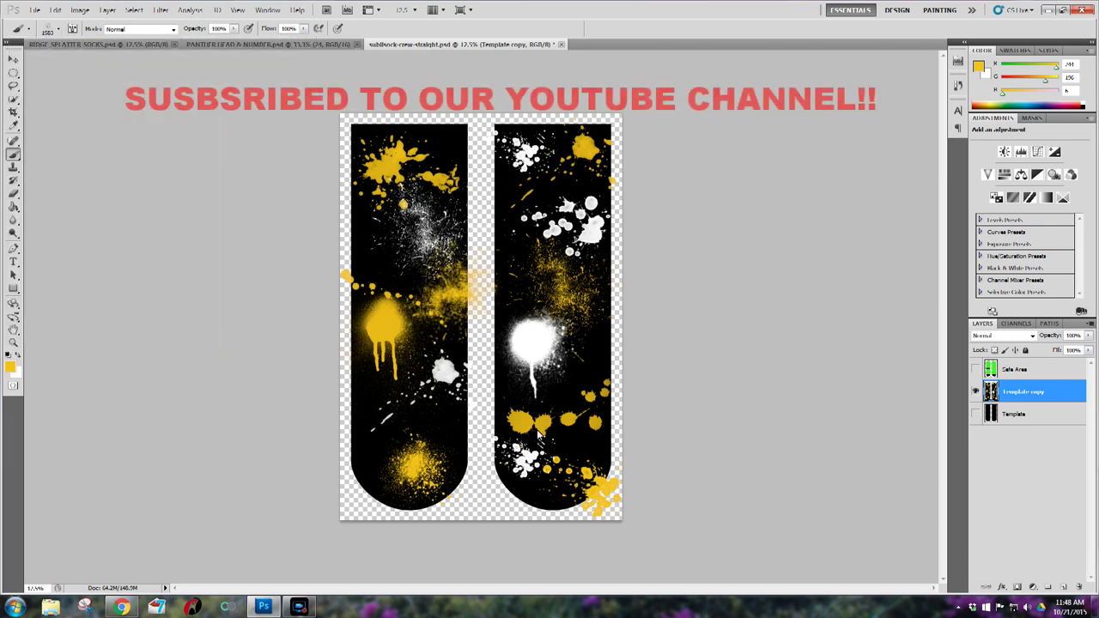
{"action": "left_click", "coordinate": [17, 352]}
{"action": "left_click", "coordinate": [57, 29]}
{"action": "double_click", "coordinate": [129, 189]}
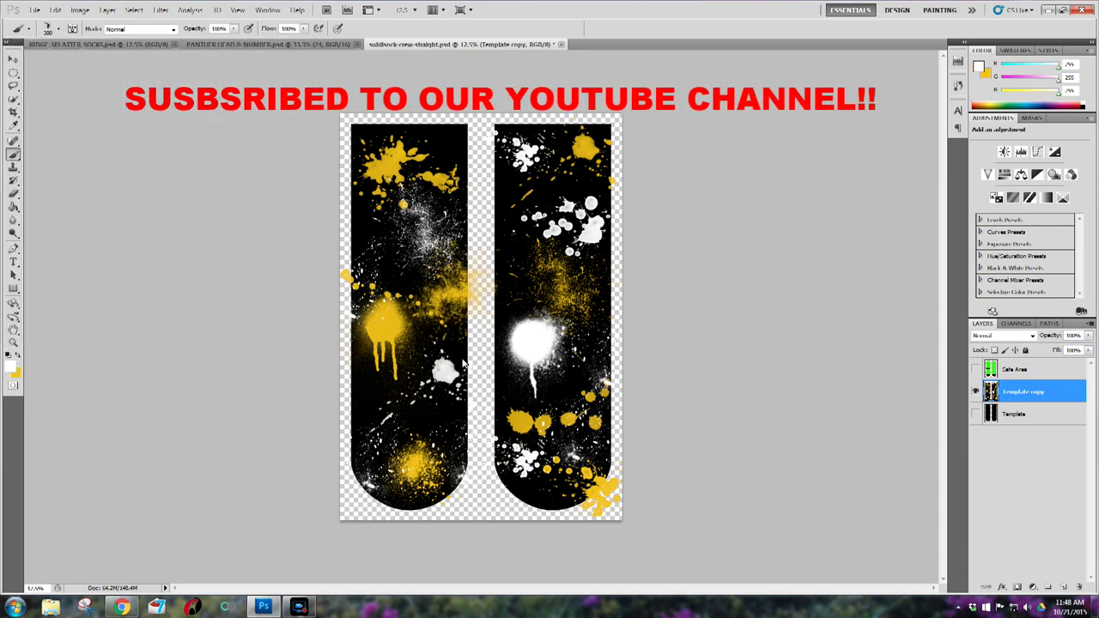
{"action": "key", "text": "x"}
{"action": "left_click", "coordinate": [593, 352]}
{"action": "left_click", "coordinate": [501, 232]}
{"action": "left_click", "coordinate": [58, 29]}
{"action": "double_click", "coordinate": [106, 172]}
{"action": "left_click", "coordinate": [407, 185]}
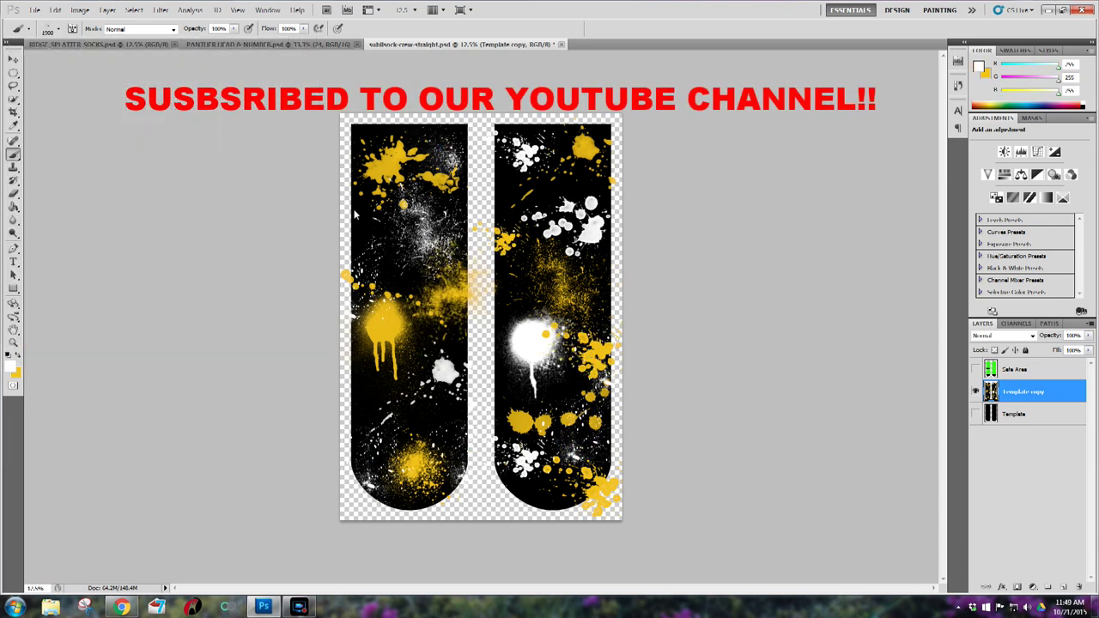
{"action": "left_click", "coordinate": [17, 353]}
Step: Stamp a large 2300 yellow splatter at the right sock's top, then load the 1074 brush
{"action": "left_click", "coordinate": [369, 397]}
{"action": "key", "text": "x"}
{"action": "left_click", "coordinate": [58, 28]}
{"action": "double_click", "coordinate": [129, 189]}
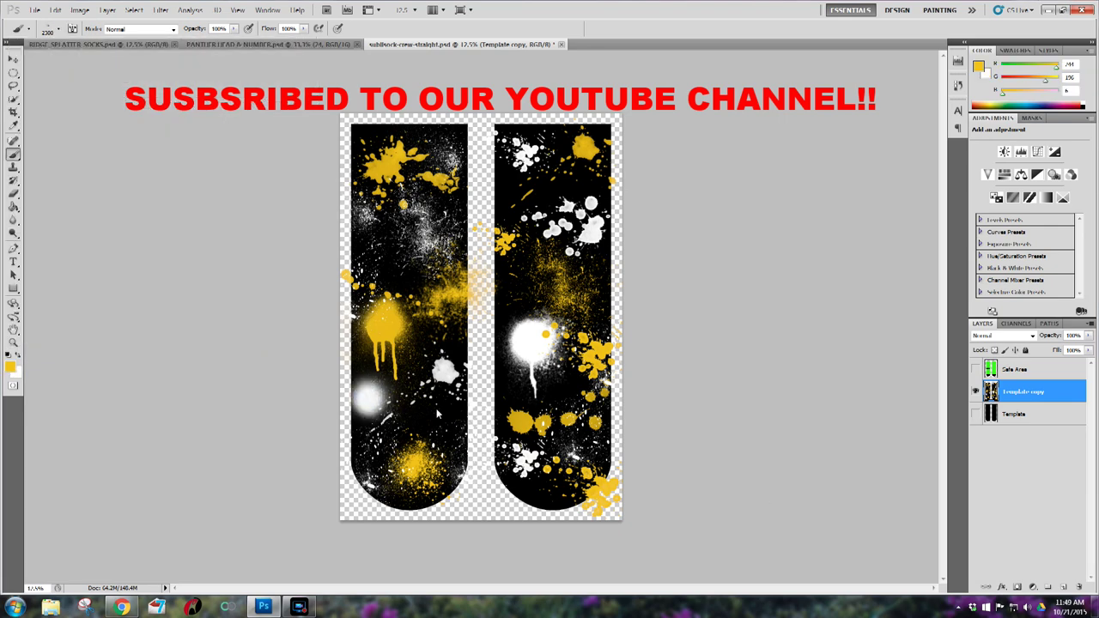
{"action": "left_click", "coordinate": [513, 196]}
{"action": "left_click", "coordinate": [57, 28]}
{"action": "double_click", "coordinate": [107, 180]}
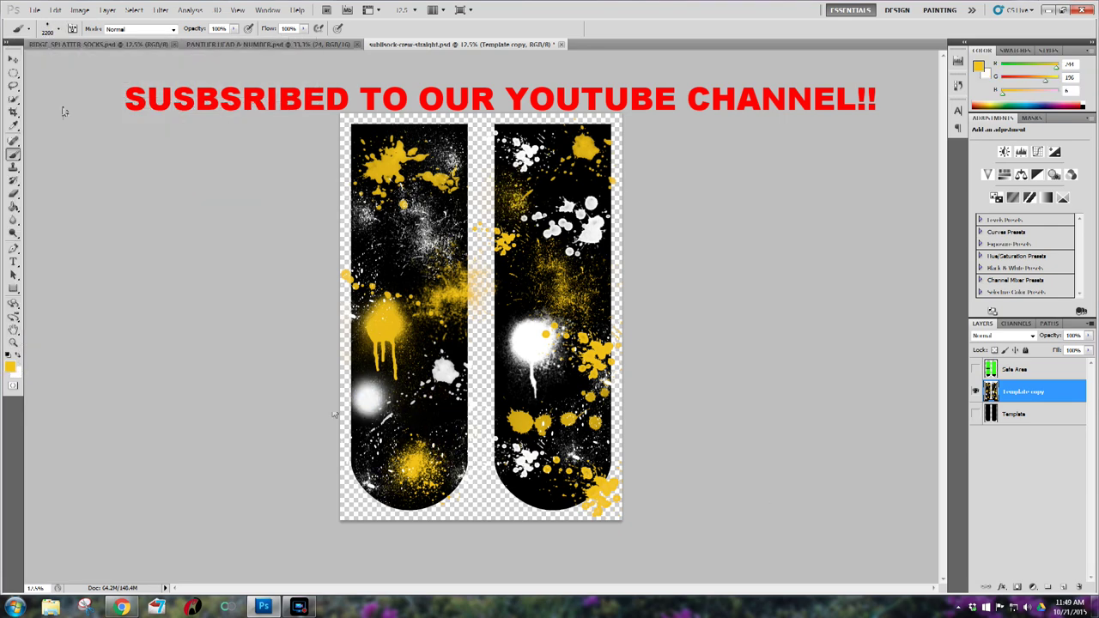
{"action": "left_click", "coordinate": [58, 28]}
{"action": "double_click", "coordinate": [107, 180]}
Step: Scatter white splatters over both socks, then switch to the 1671 brush in yellow
{"action": "left_click", "coordinate": [448, 421]}
{"action": "key", "text": "x"}
{"action": "left_click", "coordinate": [58, 28]}
{"action": "double_click", "coordinate": [134, 254]}
{"action": "left_click", "coordinate": [393, 268]}
{"action": "left_click", "coordinate": [378, 131]}
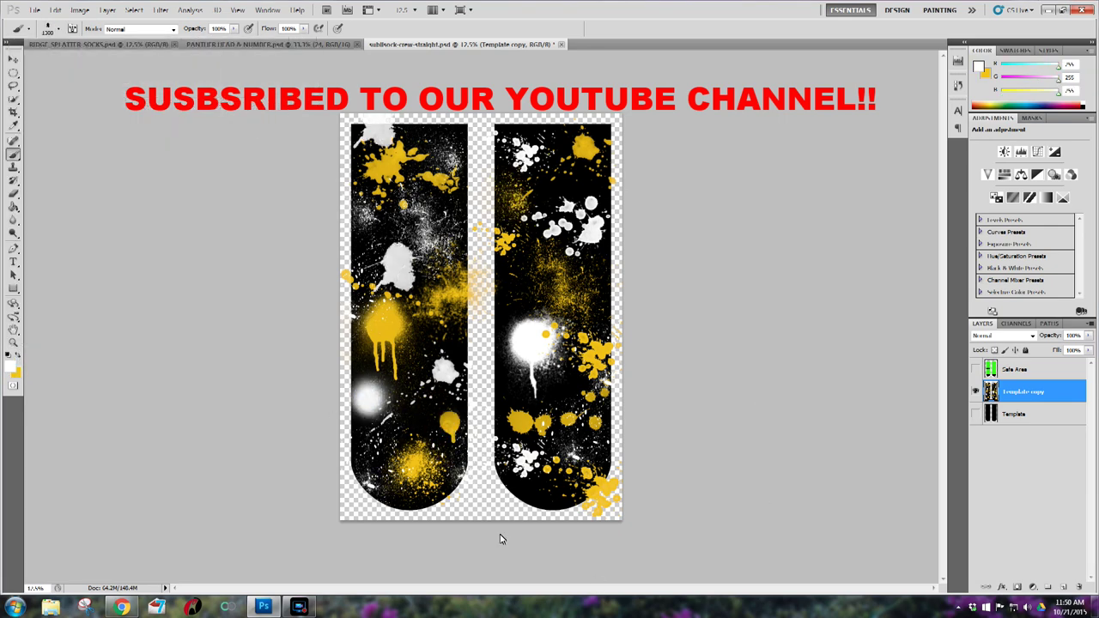
{"action": "left_click", "coordinate": [527, 498]}
{"action": "left_click", "coordinate": [57, 28]}
{"action": "double_click", "coordinate": [145, 203]}
{"action": "key", "text": "x"}
{"action": "left_click", "coordinate": [424, 416]}
Step: Finish with size 700 and 500 brushes: white splatters on the right sock, yellow on the left, and a soft glow
{"action": "left_click", "coordinate": [57, 28]}
{"action": "double_click", "coordinate": [128, 189]}
{"action": "key", "text": "x"}
{"action": "left_click", "coordinate": [593, 283]}
{"action": "left_click", "coordinate": [507, 395]}
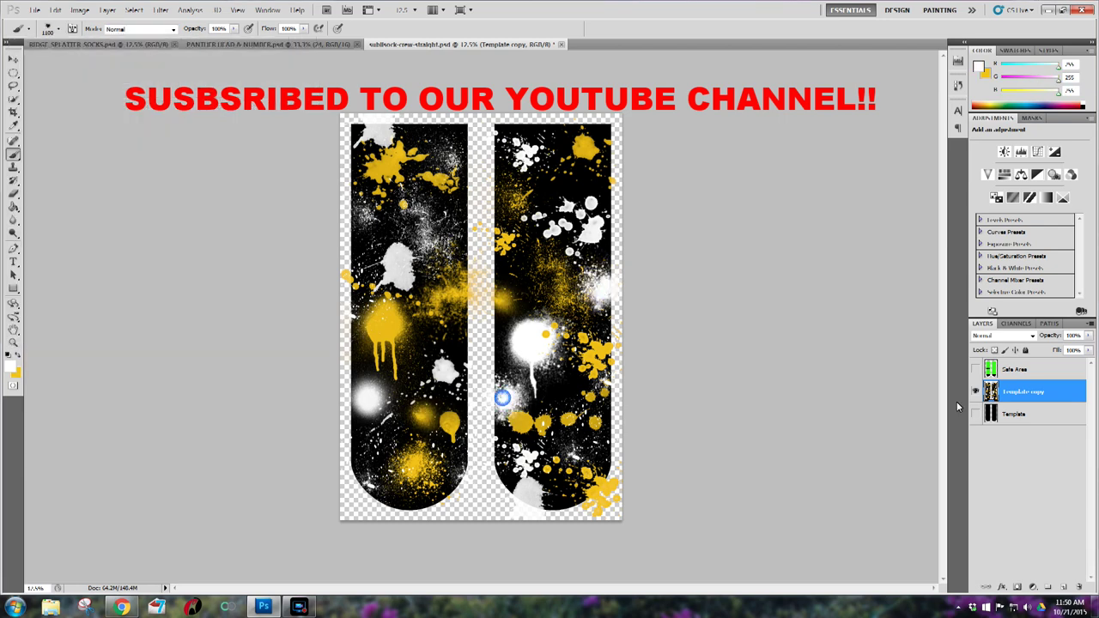
{"action": "left_click", "coordinate": [571, 395]}
{"action": "key", "text": "x"}
{"action": "left_click", "coordinate": [455, 220]}
{"action": "left_click", "coordinate": [360, 249]}
{"action": "left_click", "coordinate": [57, 29]}
{"action": "double_click", "coordinate": [112, 215]}
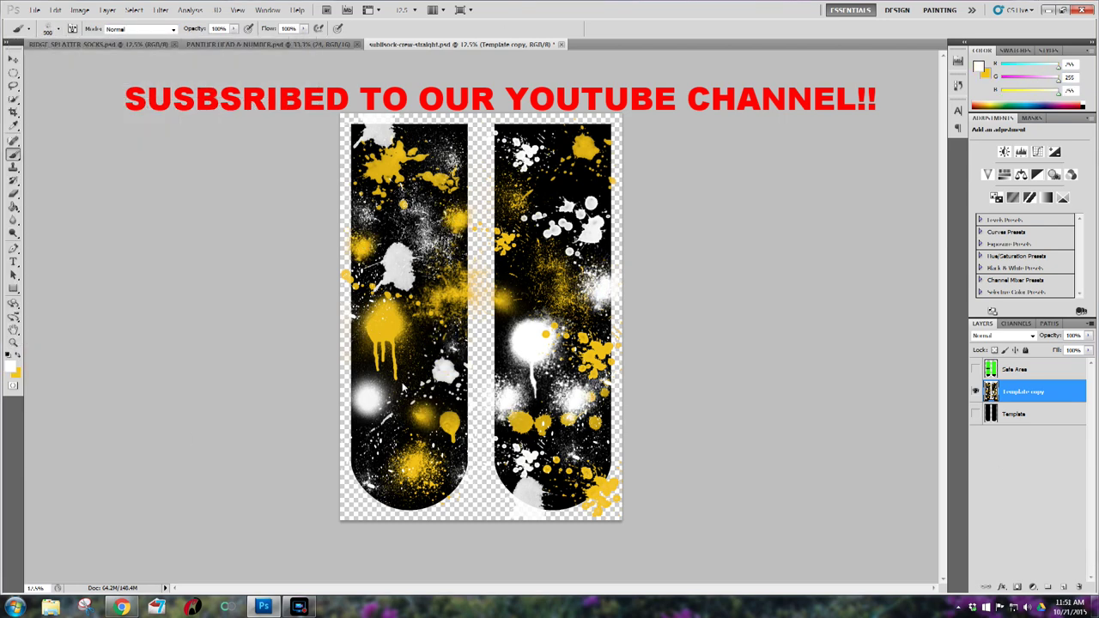
{"action": "left_click", "coordinate": [515, 352]}
{"action": "key", "text": "x"}
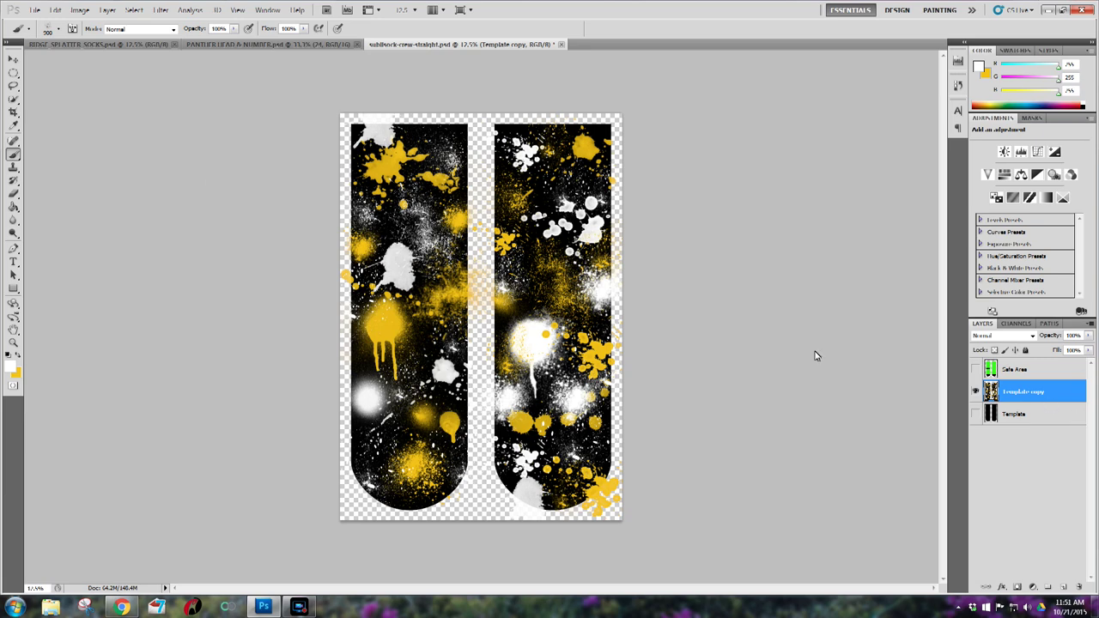
Step: Clip the splatter artwork to the Template layer and make Template visible
{"action": "left_click", "coordinate": [15, 59]}
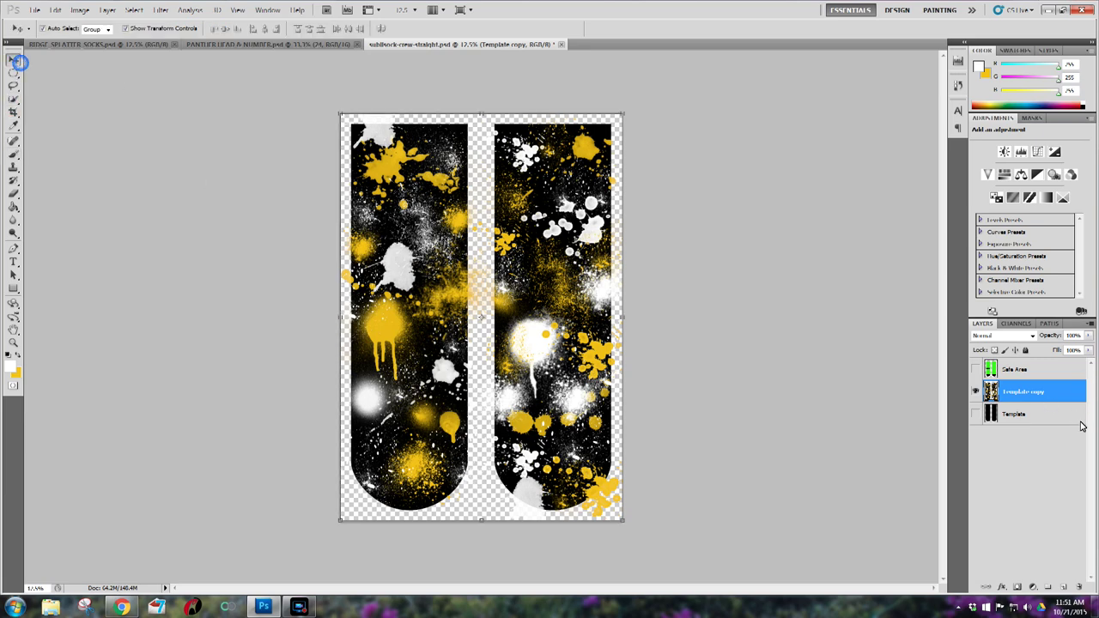
{"action": "left_click", "coordinate": [1028, 409], "text": "alt"}
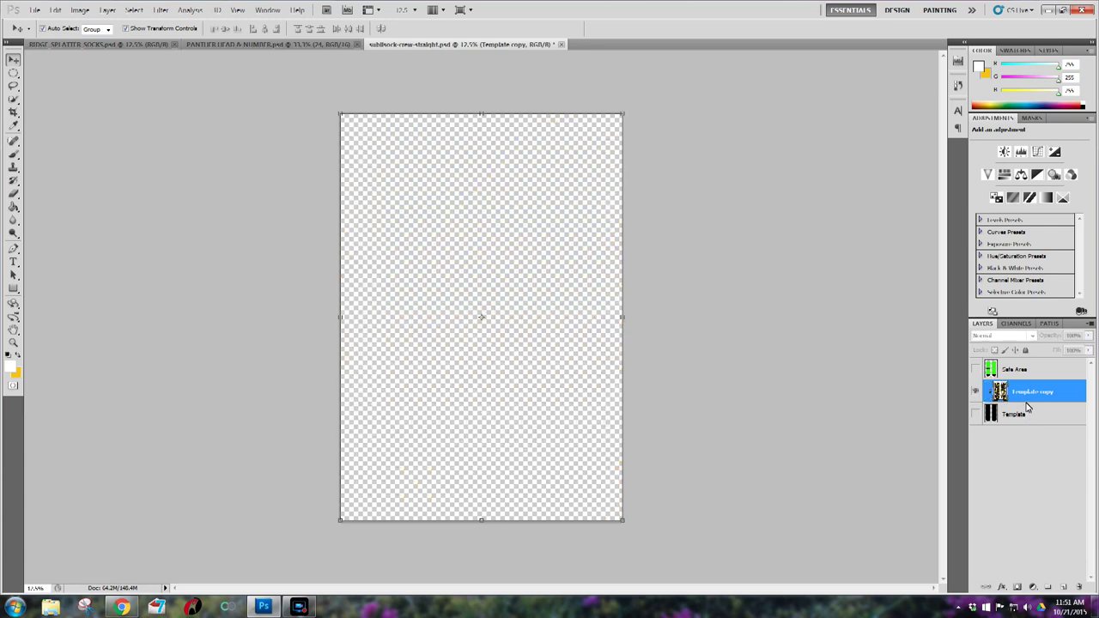
{"action": "left_click", "coordinate": [976, 413]}
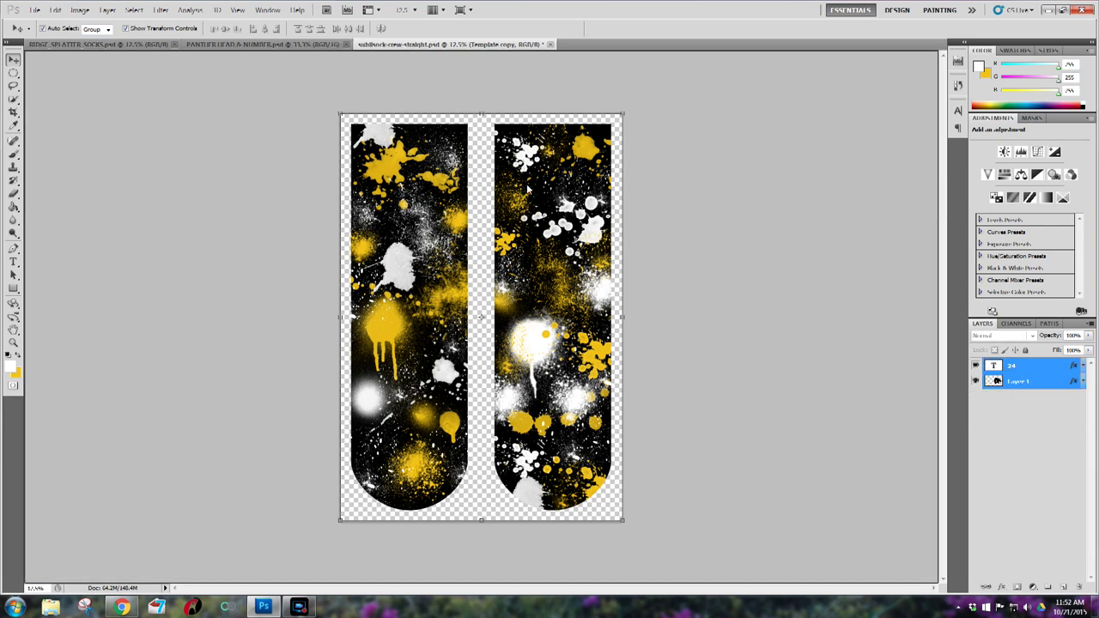
Step: Bring in the 24 number and panther logo, accept the warning, and move the 24 onto the left sock
{"action": "left_click_drag", "start_coordinate": [527, 188], "coordinate": [528, 191]}
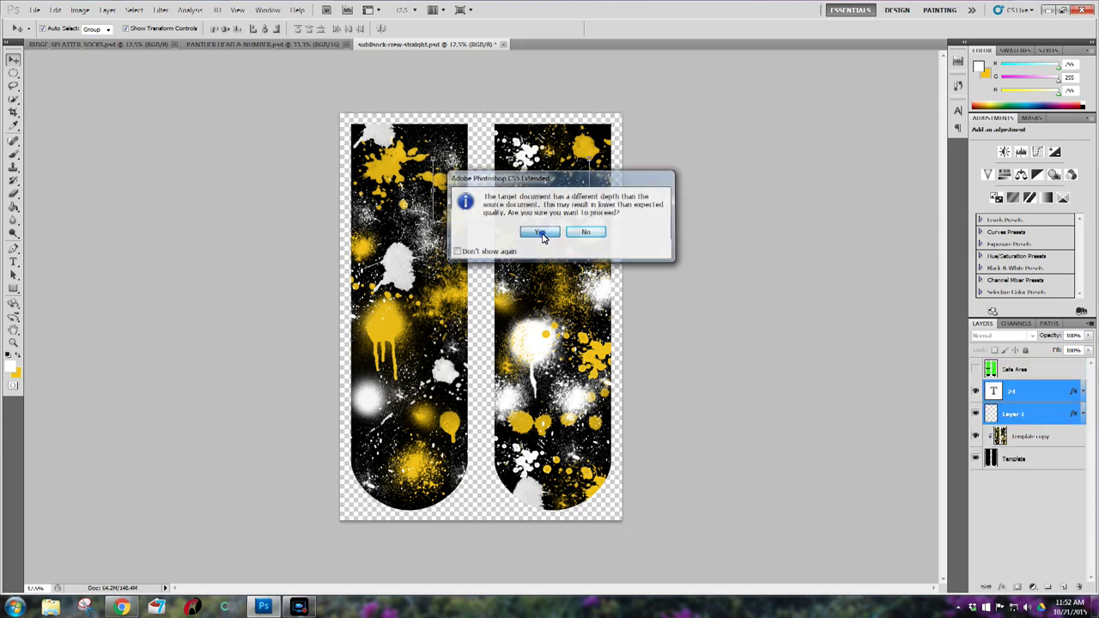
{"action": "left_click", "coordinate": [539, 232]}
{"action": "left_click", "coordinate": [483, 272]}
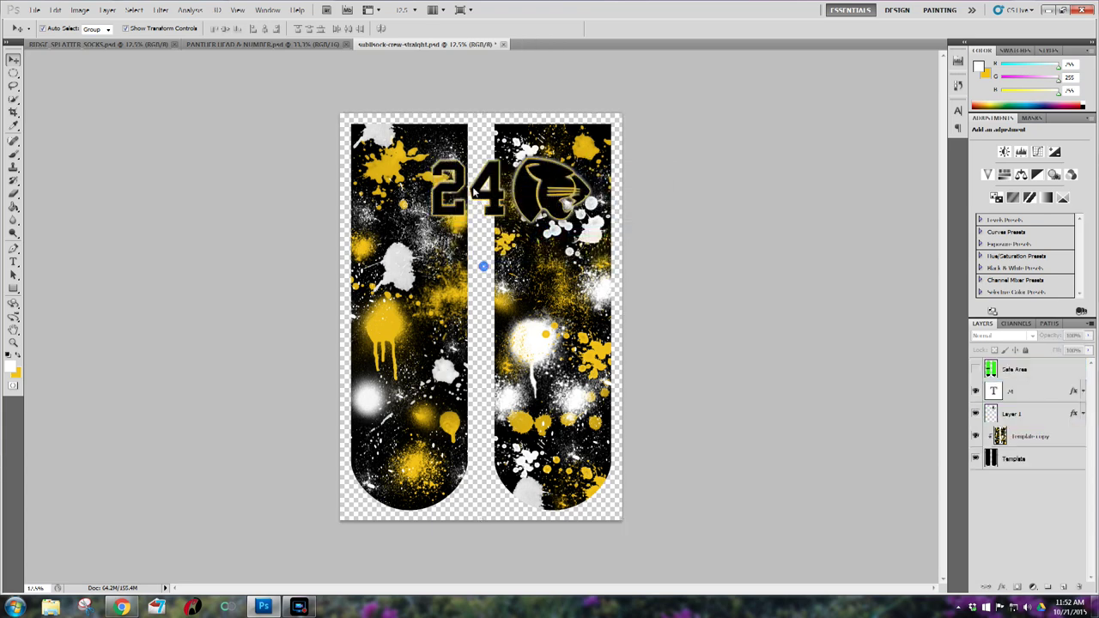
{"action": "left_click", "coordinate": [477, 193]}
{"action": "left_click_drag", "start_coordinate": [477, 193], "coordinate": [416, 214]}
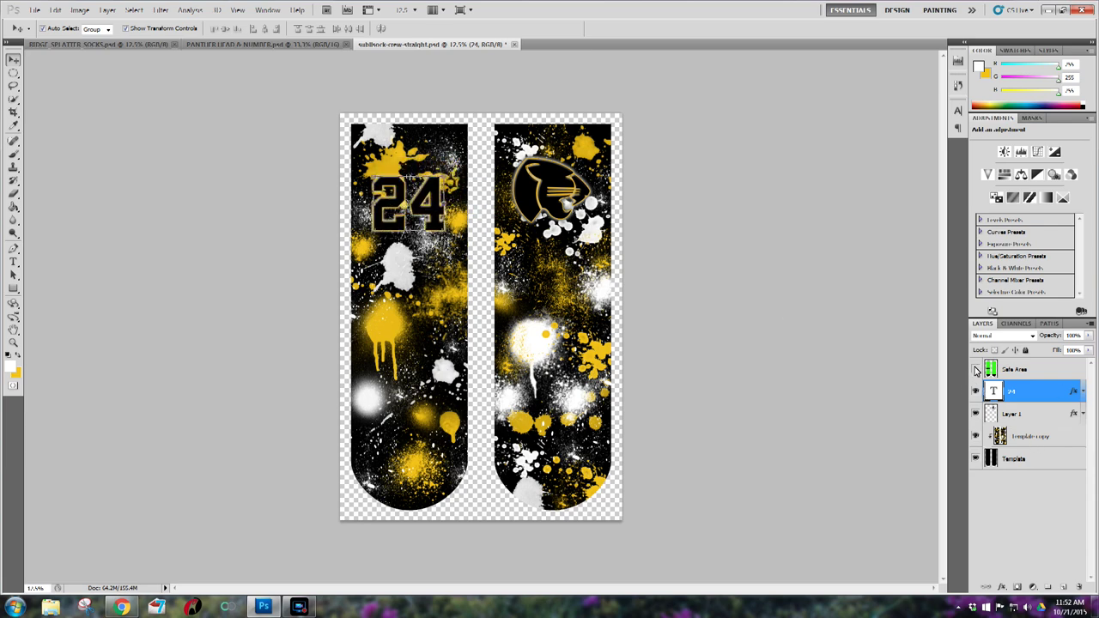
Step: Move the Safe Area layer lower, raise the 24, and nudge the panther logo up and right
{"action": "left_click_drag", "start_coordinate": [999, 369], "coordinate": [1003, 425]}
{"action": "left_click", "coordinate": [975, 415]}
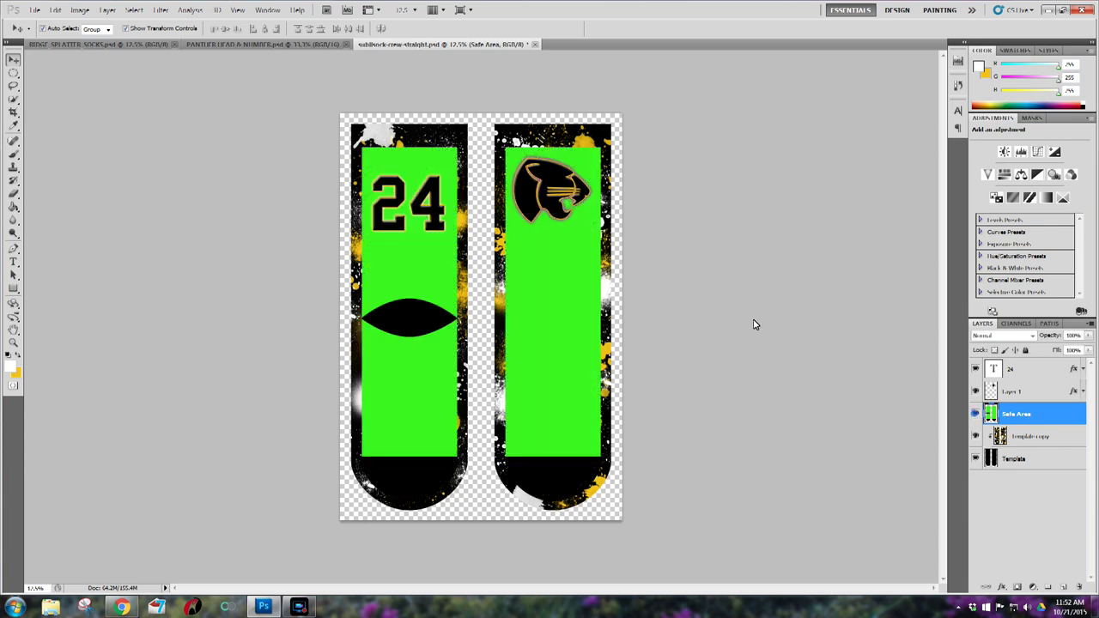
{"action": "left_click", "coordinate": [432, 201]}
{"action": "left_click_drag", "start_coordinate": [429, 200], "coordinate": [430, 183]}
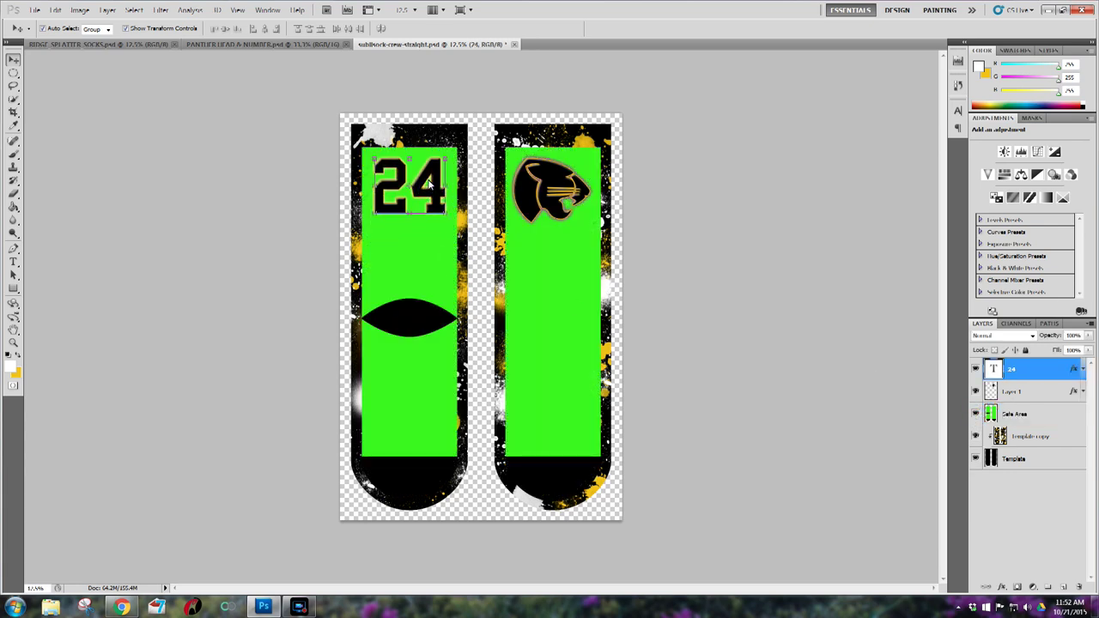
{"action": "key", "text": "shift+Up"}
{"action": "key", "text": "shift+Up"}
{"action": "key", "text": "shift+Up"}
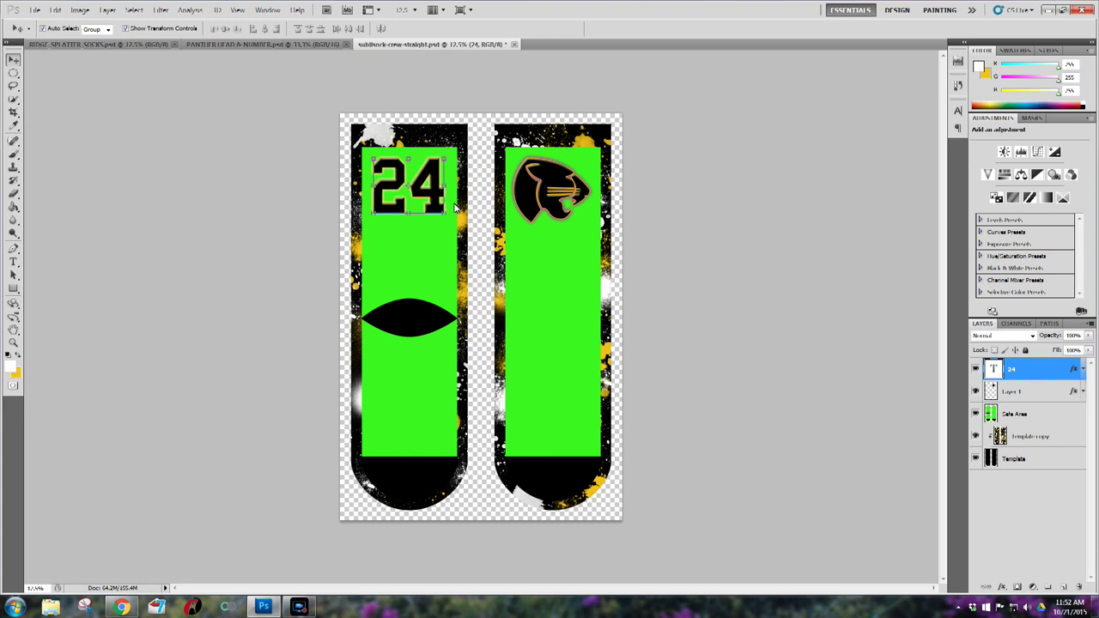
{"action": "left_click", "coordinate": [554, 203]}
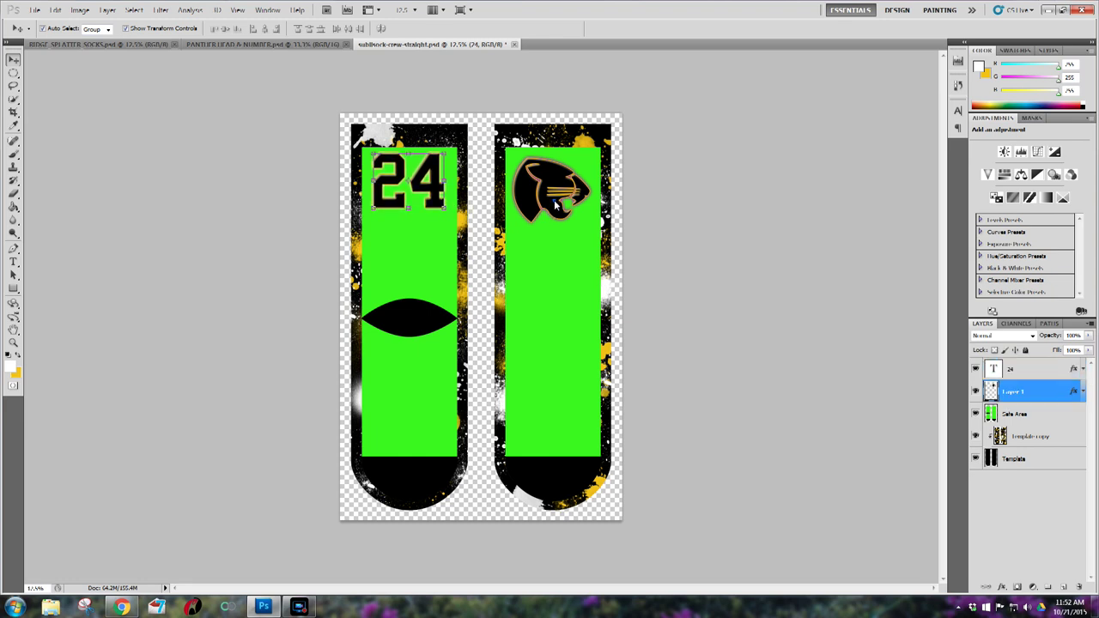
{"action": "key", "text": "shift+Right"}
{"action": "key", "text": "shift+Right"}
{"action": "key", "text": "shift+Right"}
{"action": "key", "text": "shift+Right"}
{"action": "key", "text": "shift+Right"}
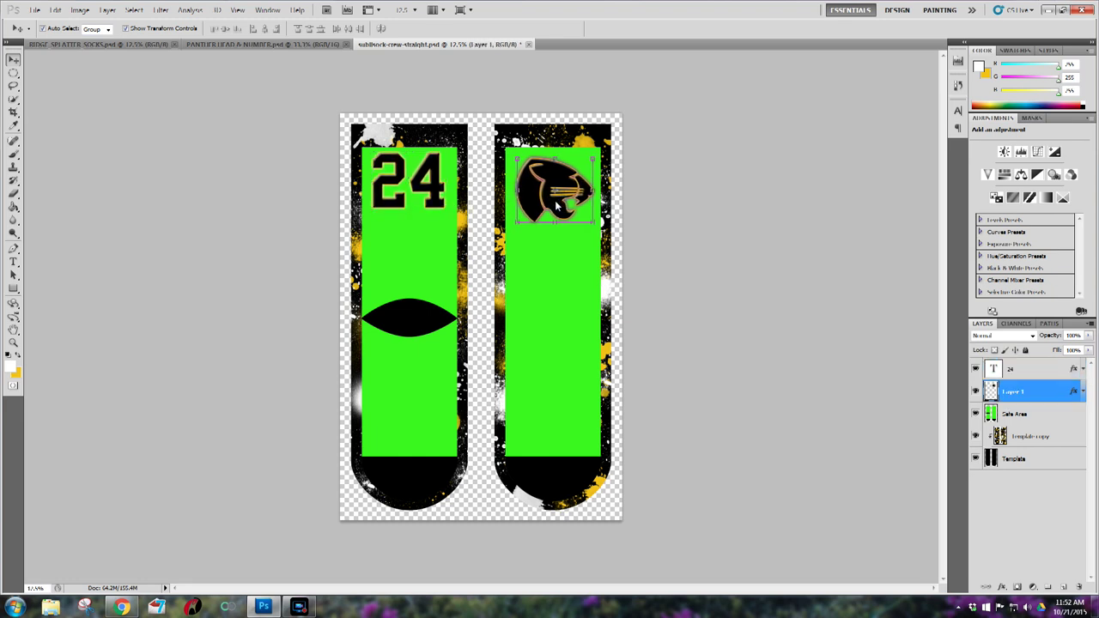
{"action": "key", "text": "shift+Up"}
{"action": "key", "text": "shift+Up"}
{"action": "key", "text": "shift+Up"}
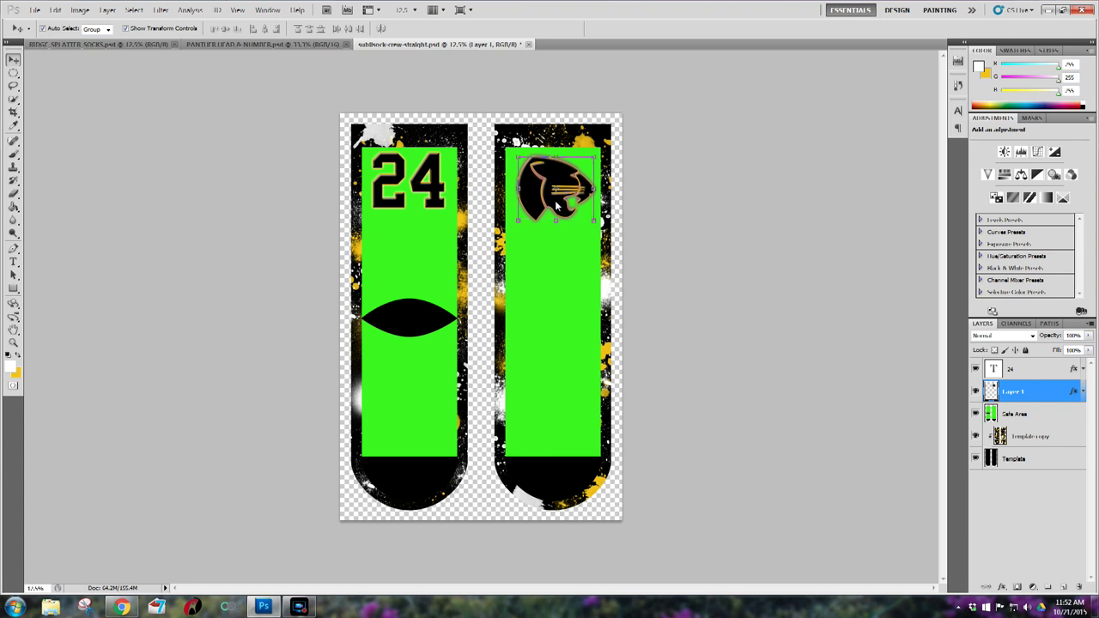
Step: Shrink the panther logo slightly, nudge it up and right, and commit the resize
{"action": "left_click", "coordinate": [425, 196], "text": "shift"}
{"action": "left_click", "coordinate": [578, 253]}
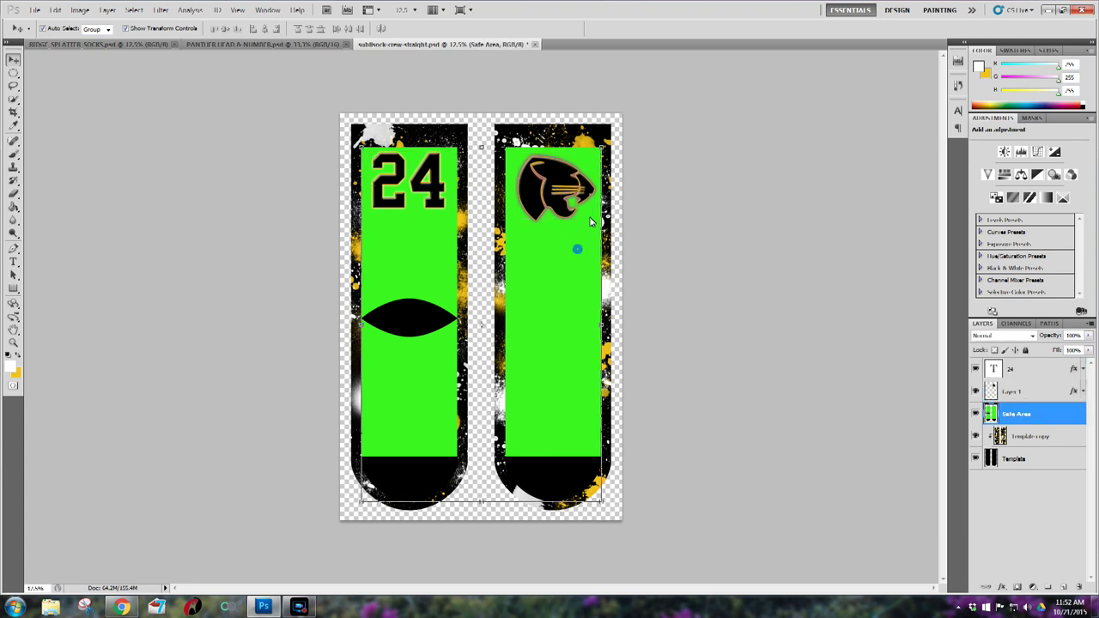
{"action": "left_click", "coordinate": [580, 218]}
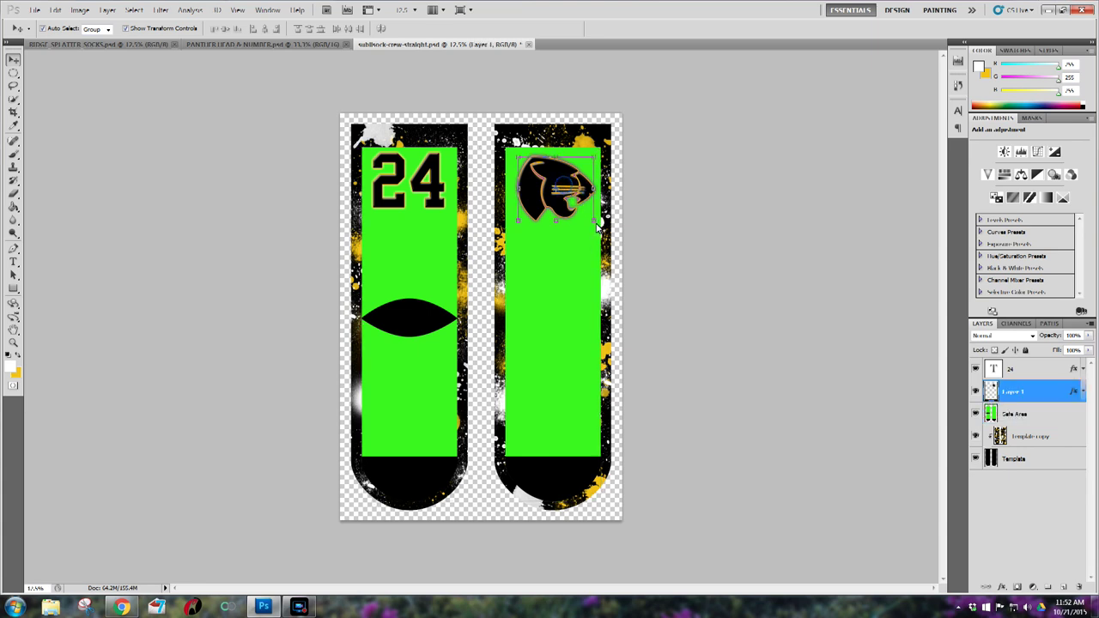
{"action": "left_click_drag", "start_coordinate": [595, 222], "coordinate": [588, 215]}
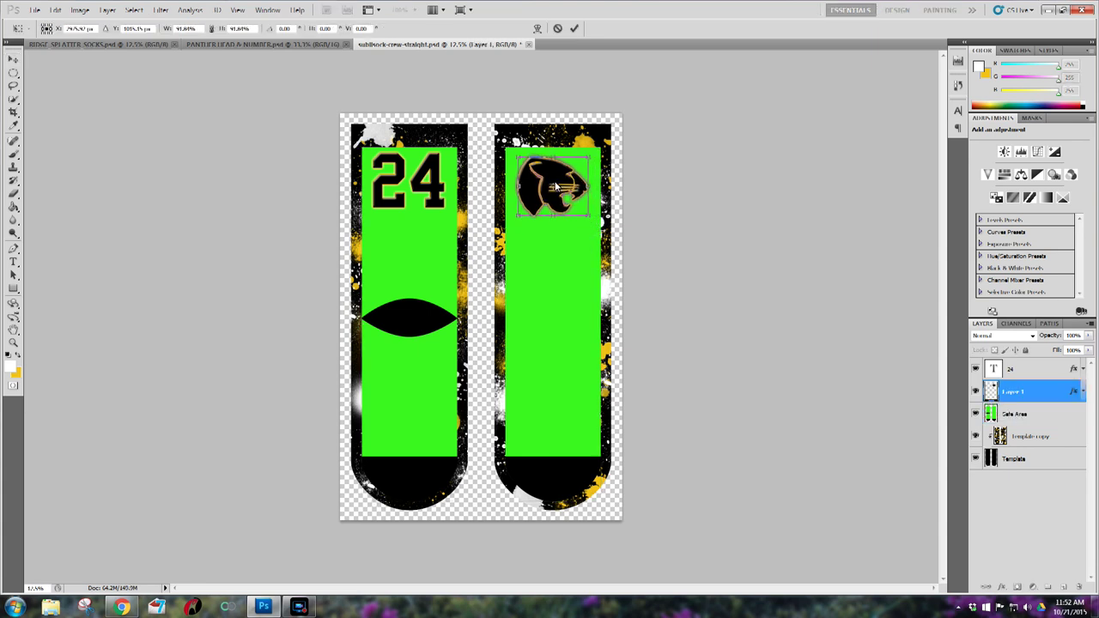
{"action": "key", "text": "Up"}
{"action": "key", "text": "Up"}
{"action": "key", "text": "Up"}
{"action": "key", "text": "shift+Right"}
{"action": "key", "text": "shift+Right"}
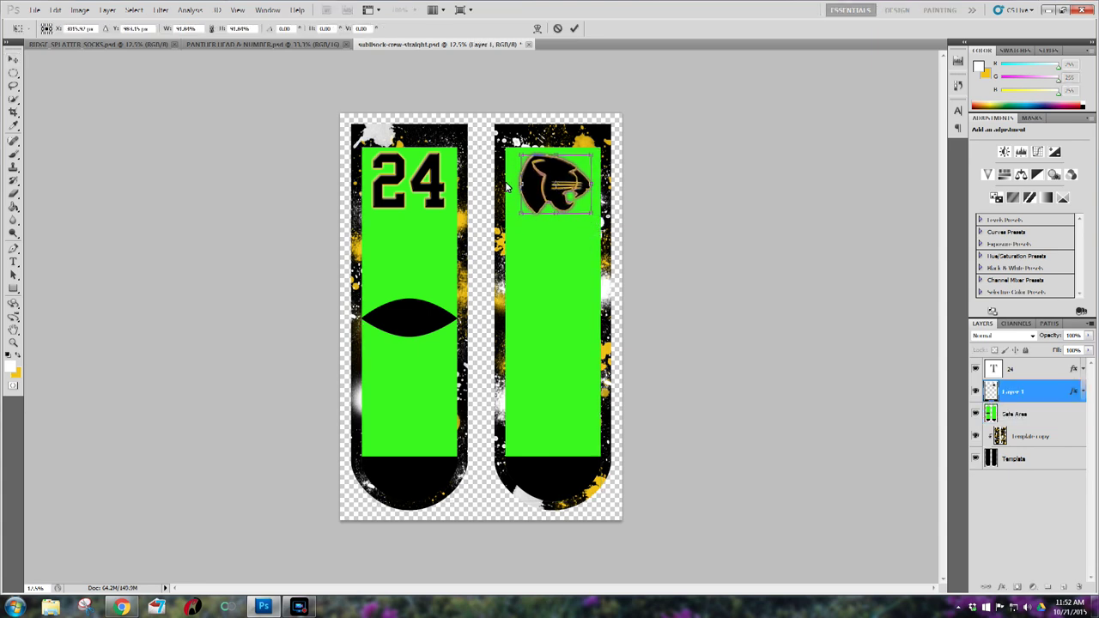
{"action": "key", "text": "Return"}
Step: Scale the 24 to about 89% and commit it
{"action": "left_click", "coordinate": [429, 183]}
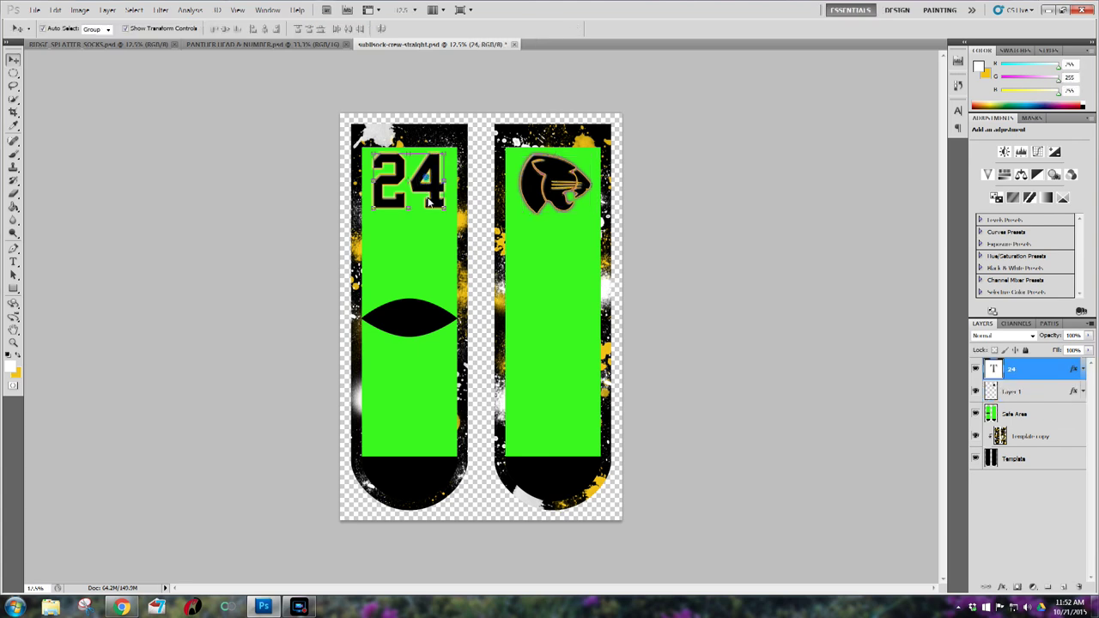
{"action": "left_click_drag", "start_coordinate": [445, 211], "coordinate": [437, 190]}
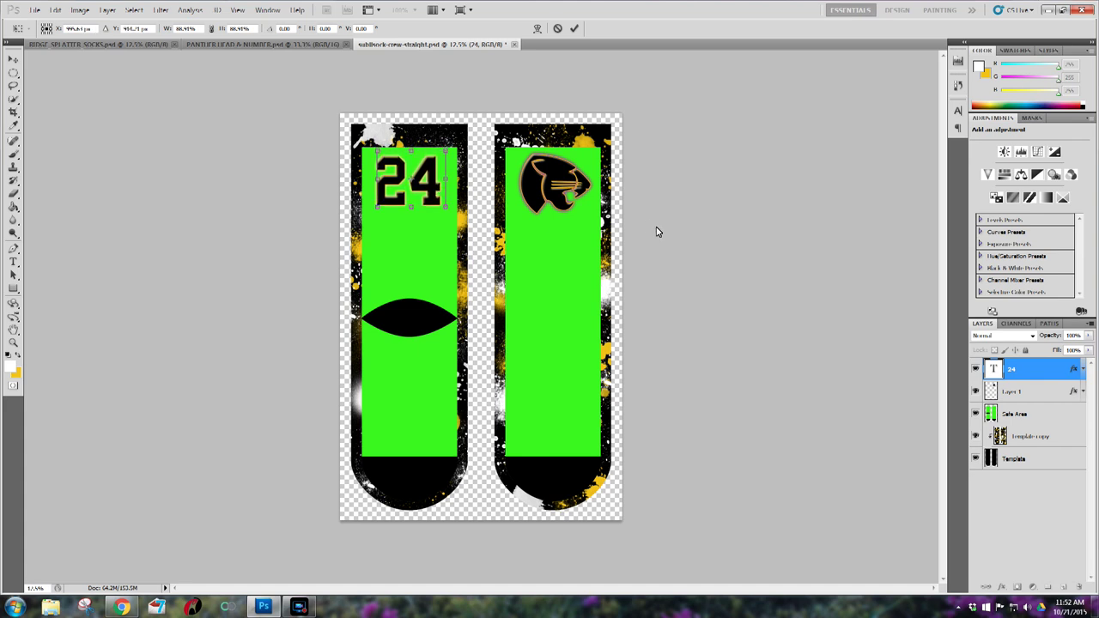
{"action": "key", "text": "Return"}
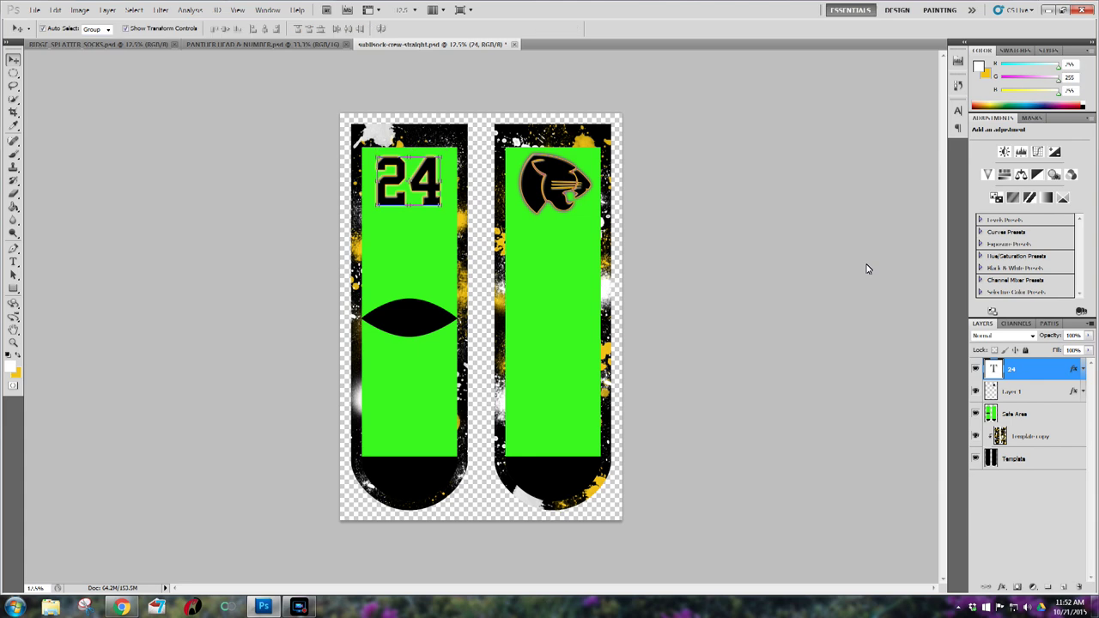
{"action": "left_click", "coordinate": [865, 264]}
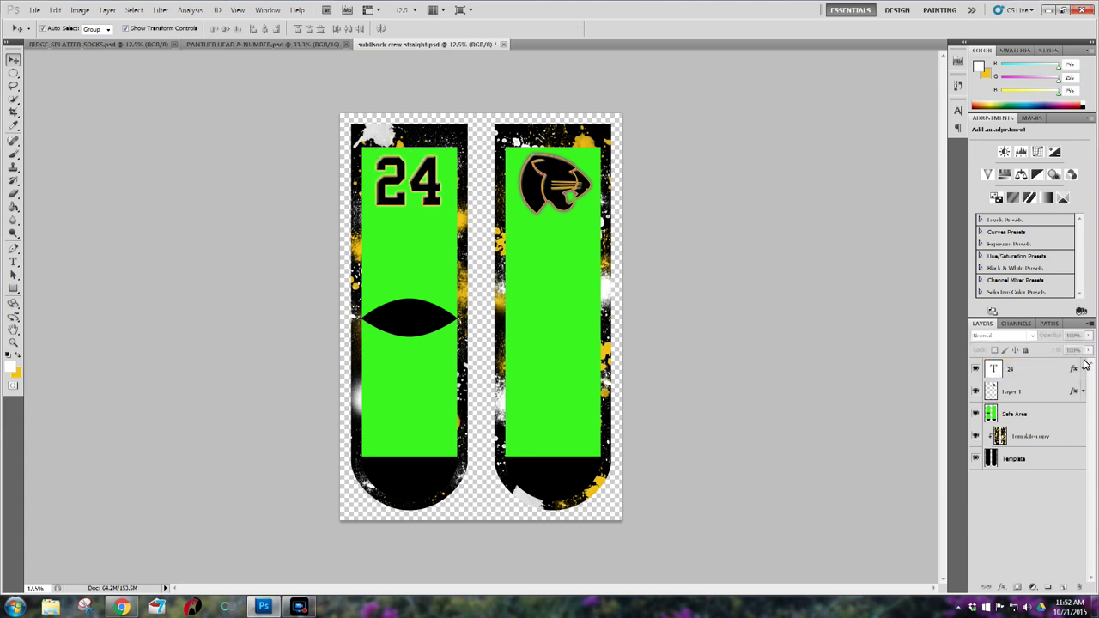
Step: Hide the green Safe Area layer and zoom in on the socks
{"action": "left_click", "coordinate": [975, 413]}
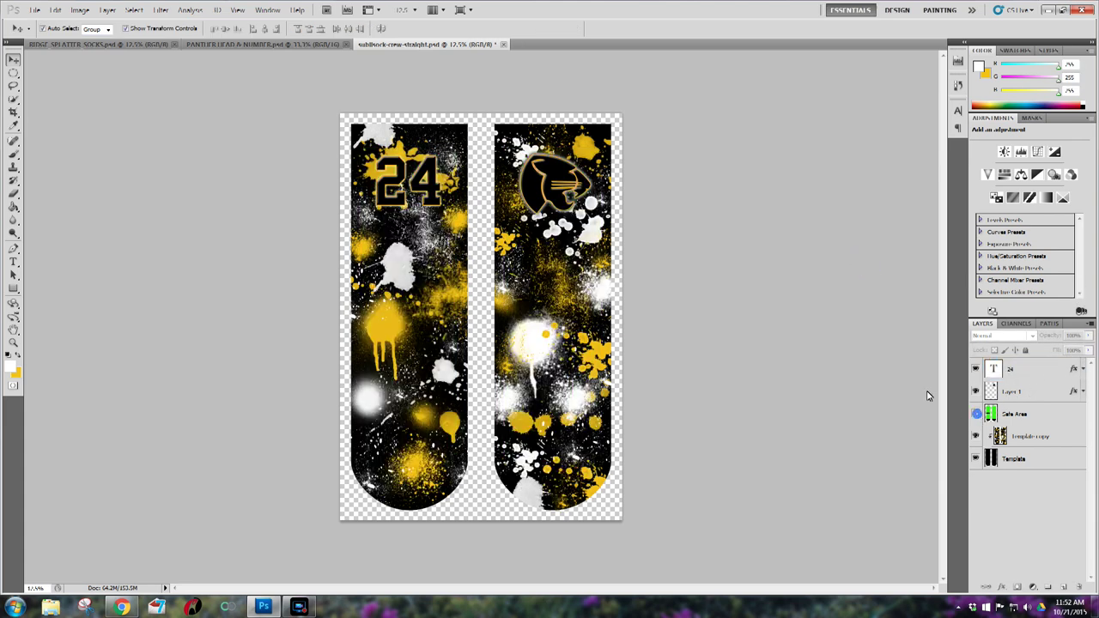
{"action": "left_click", "coordinate": [553, 194]}
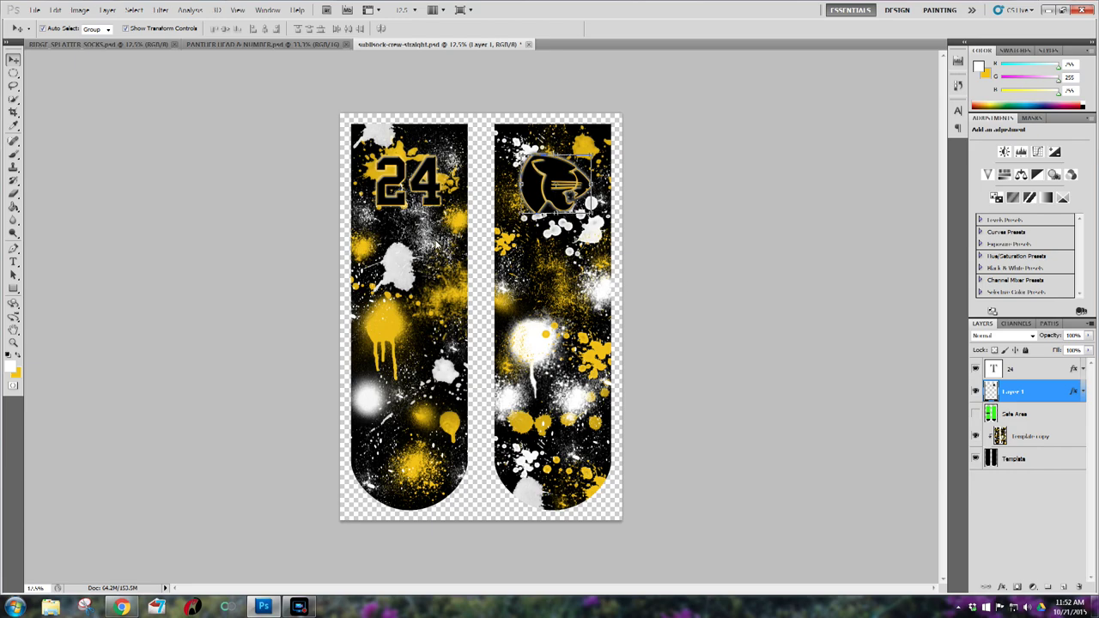
{"action": "key", "text": "ctrl+plus"}
{"action": "key", "text": "ctrl+plus"}
{"action": "scroll", "coordinate": [447, 251], "scroll_direction": "up", "scroll_amount": 3}
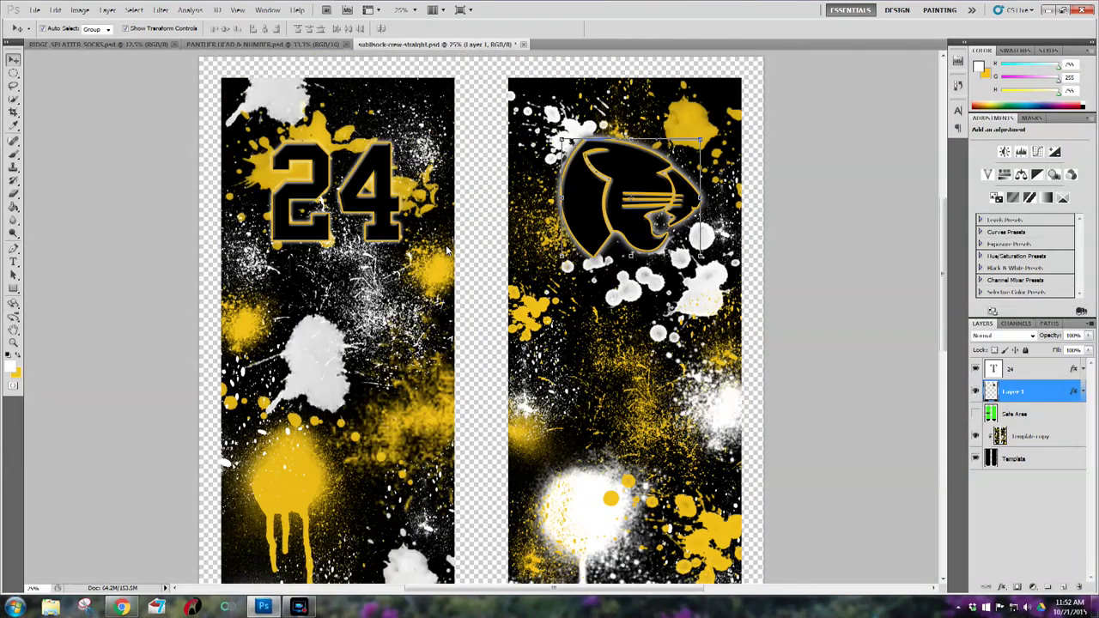
{"action": "left_click", "coordinate": [812, 302]}
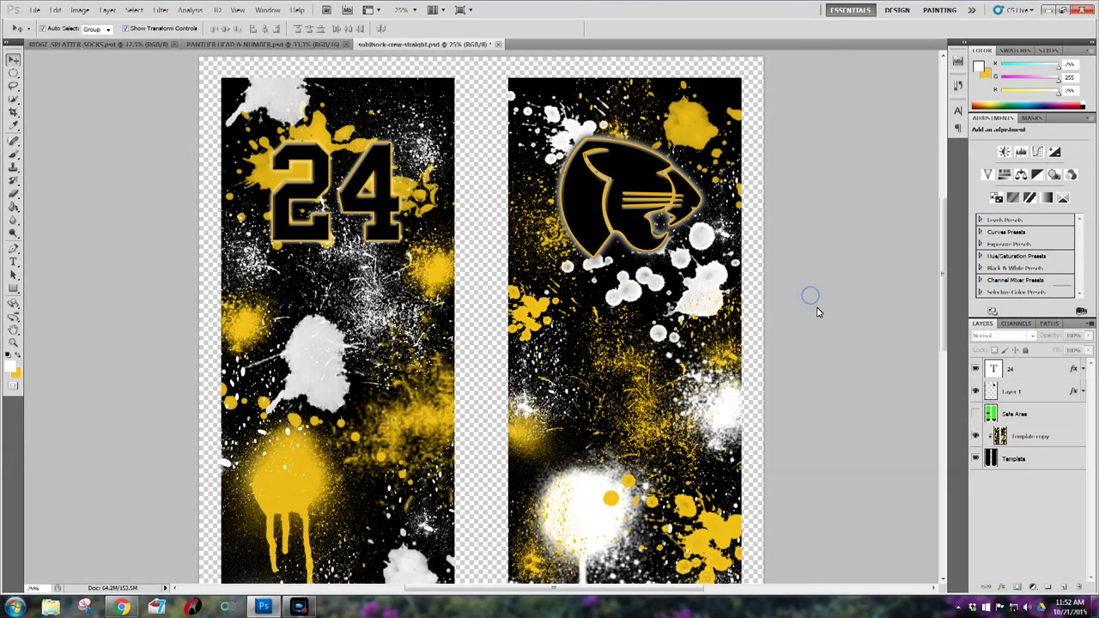
Step: Select the Template copy layer, reset colours to black and white, and take the Brush tool
{"action": "left_click", "coordinate": [1034, 439]}
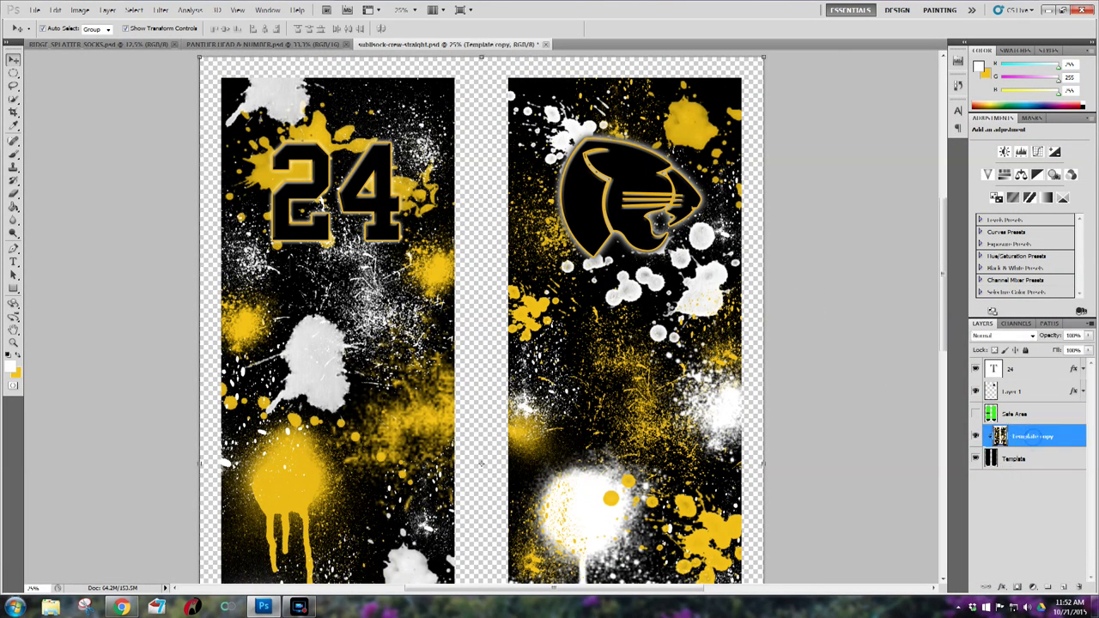
{"action": "left_click", "coordinate": [10, 356]}
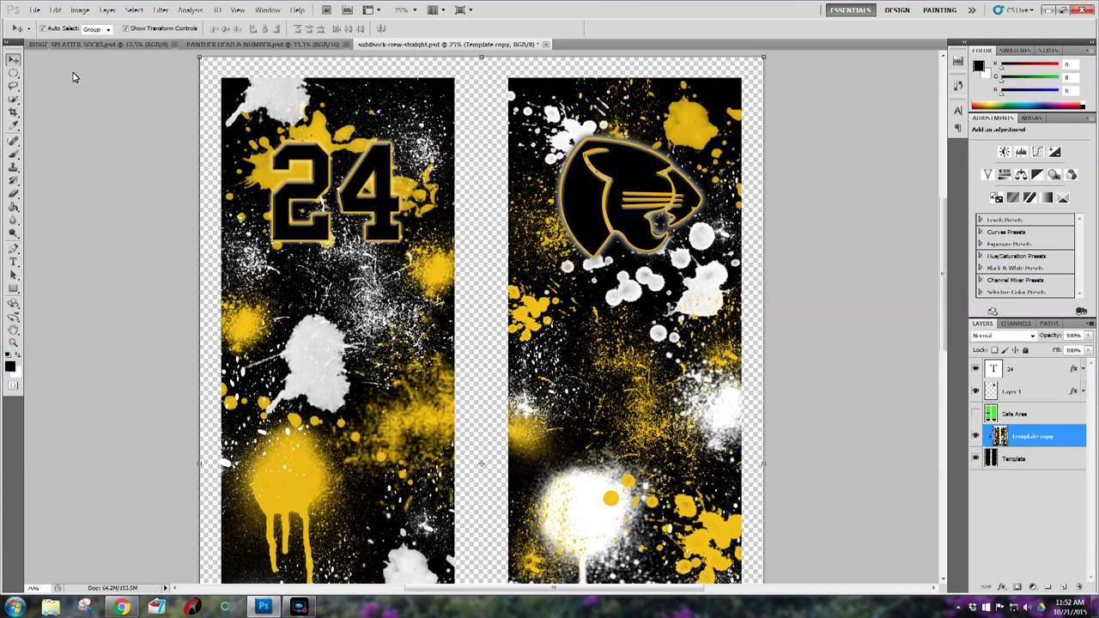
{"action": "left_click", "coordinate": [13, 153]}
Step: Choose a splatter brush and stamp splatters around the logo and below the 24
{"action": "left_click", "coordinate": [59, 29]}
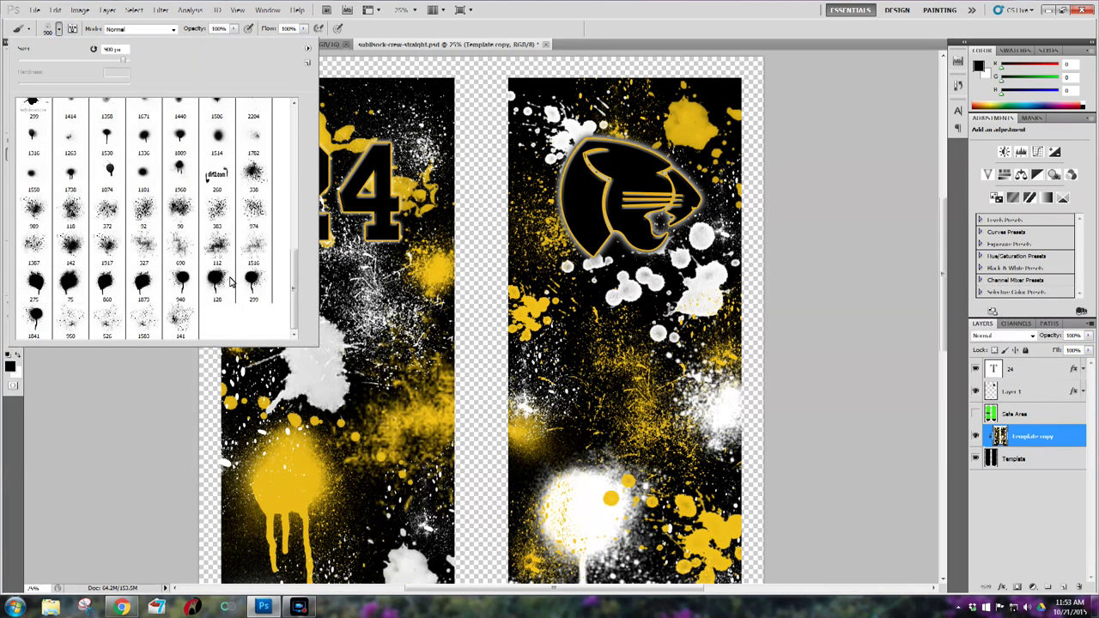
{"action": "double_click", "coordinate": [66, 290]}
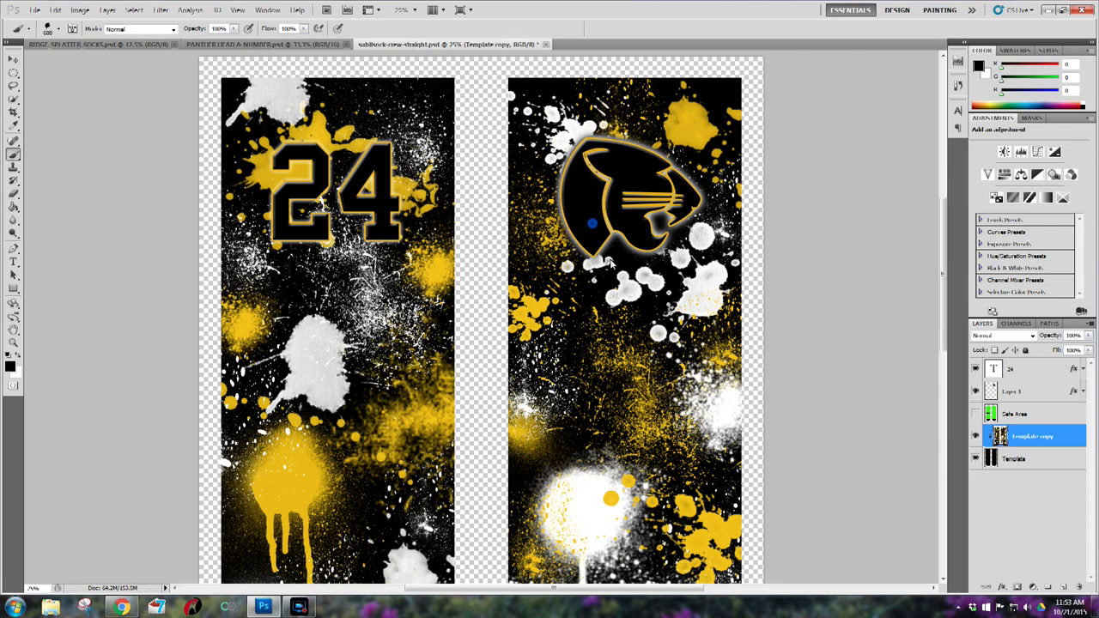
{"action": "left_click", "coordinate": [578, 210]}
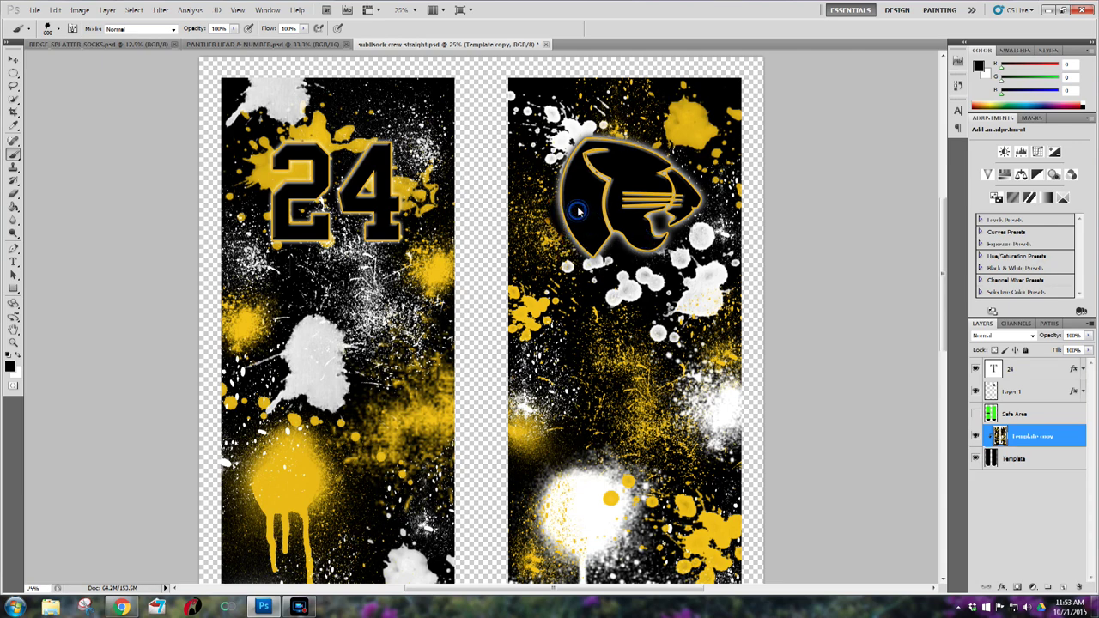
{"action": "left_click", "coordinate": [607, 159]}
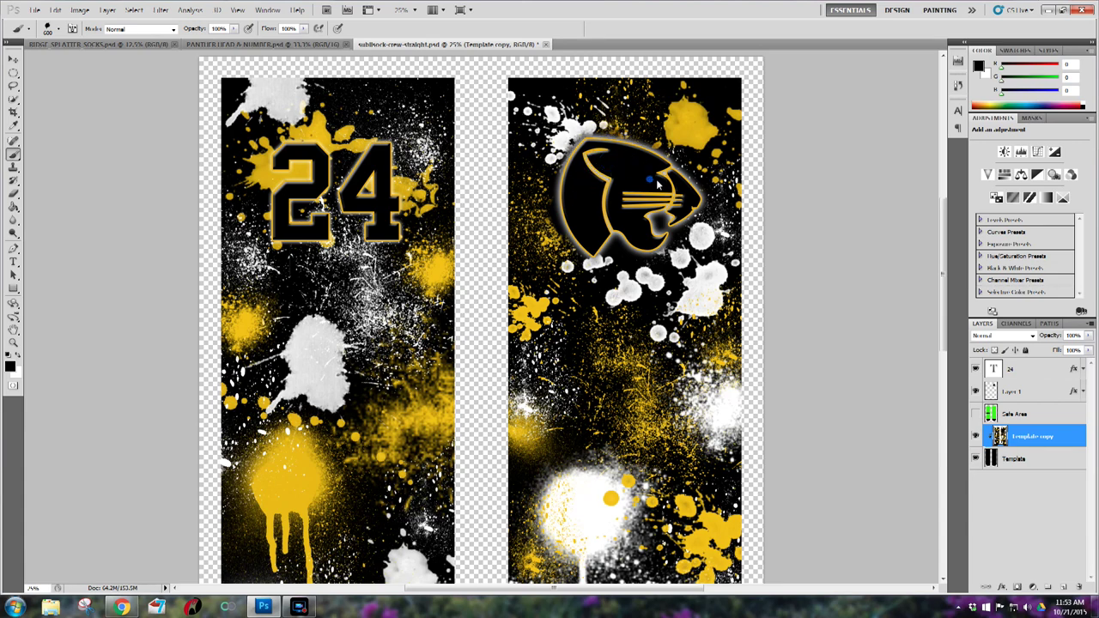
{"action": "left_click", "coordinate": [650, 178]}
{"action": "left_click", "coordinate": [348, 228]}
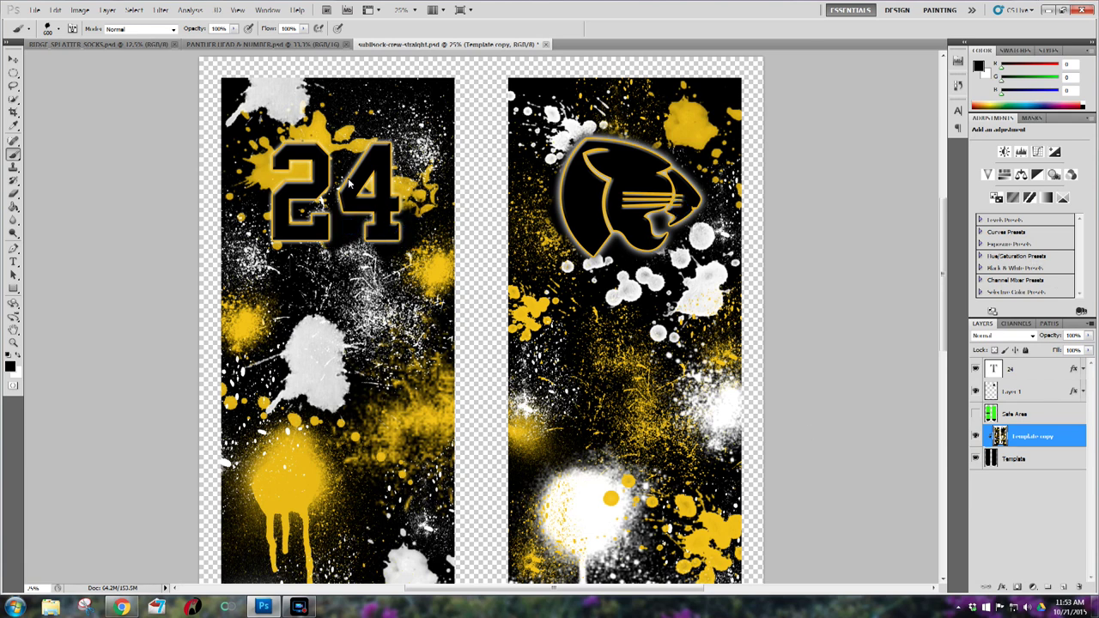
{"action": "left_click", "coordinate": [345, 232]}
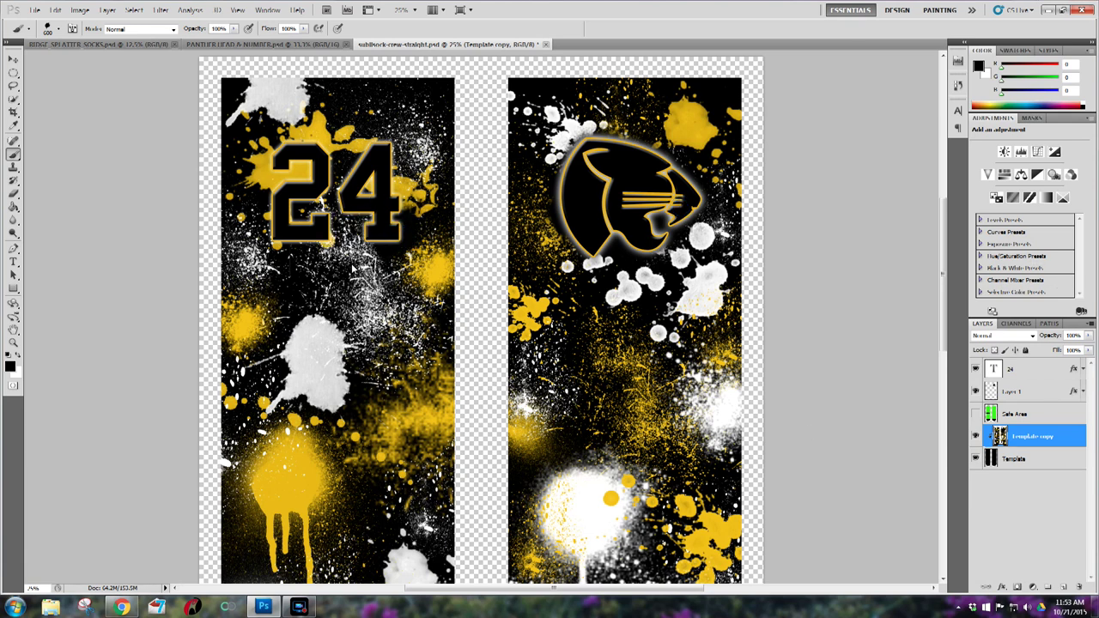
Step: Enlarge the brush to 700, stamp more splatters around the 24, and bring up the foreground colour chooser
{"action": "key", "text": "bracketright"}
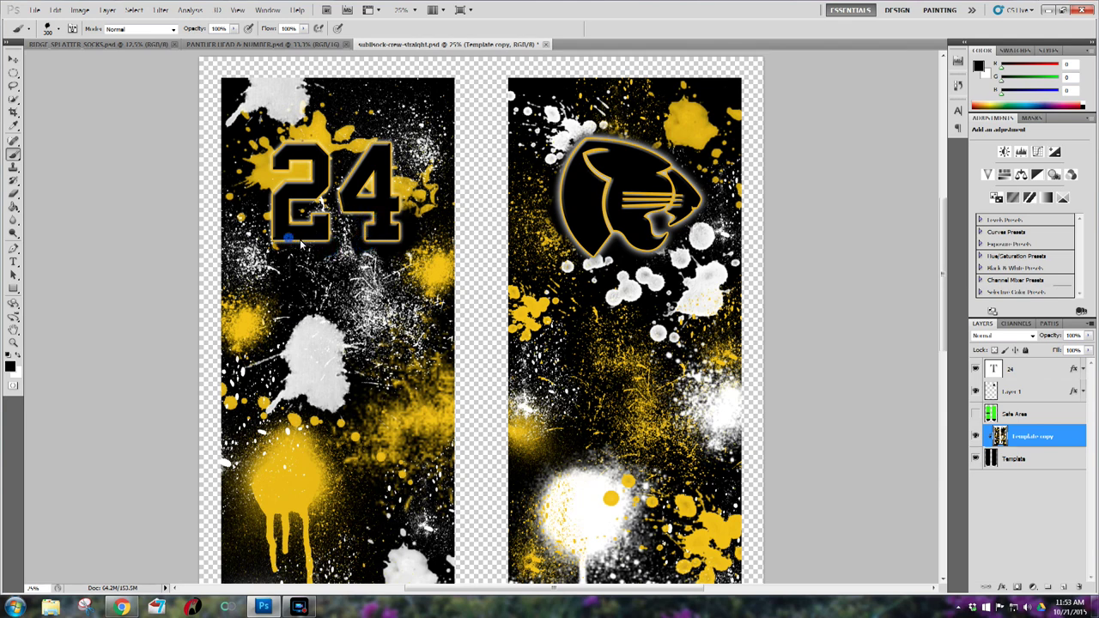
{"action": "left_click", "coordinate": [291, 171]}
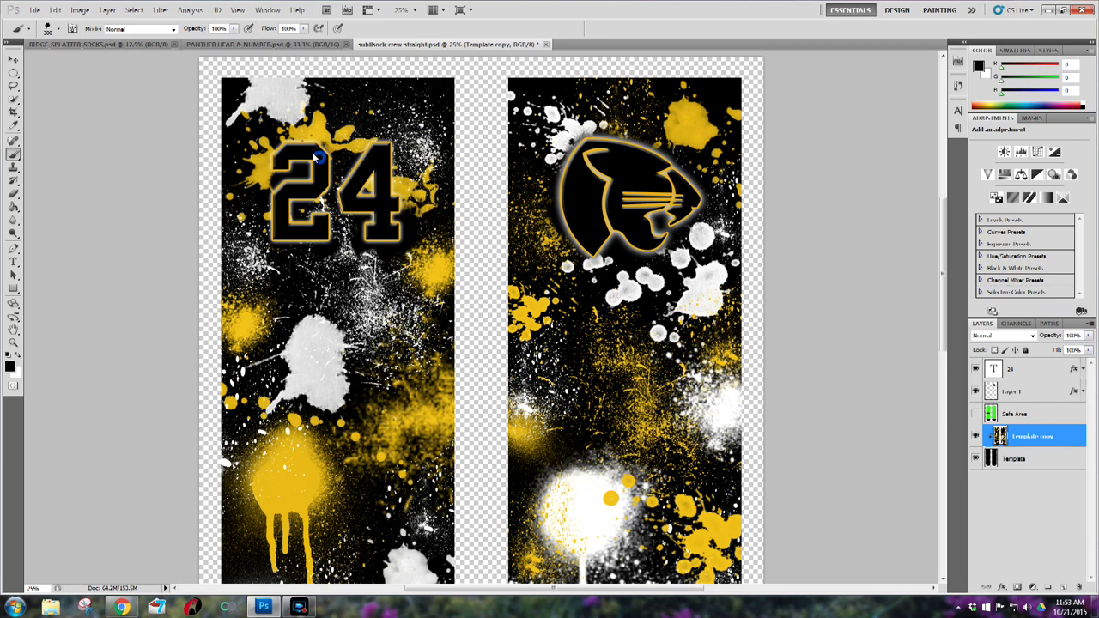
{"action": "left_click", "coordinate": [303, 152]}
{"action": "left_click", "coordinate": [284, 159]}
{"action": "left_click", "coordinate": [282, 163]}
{"action": "left_click", "coordinate": [281, 162]}
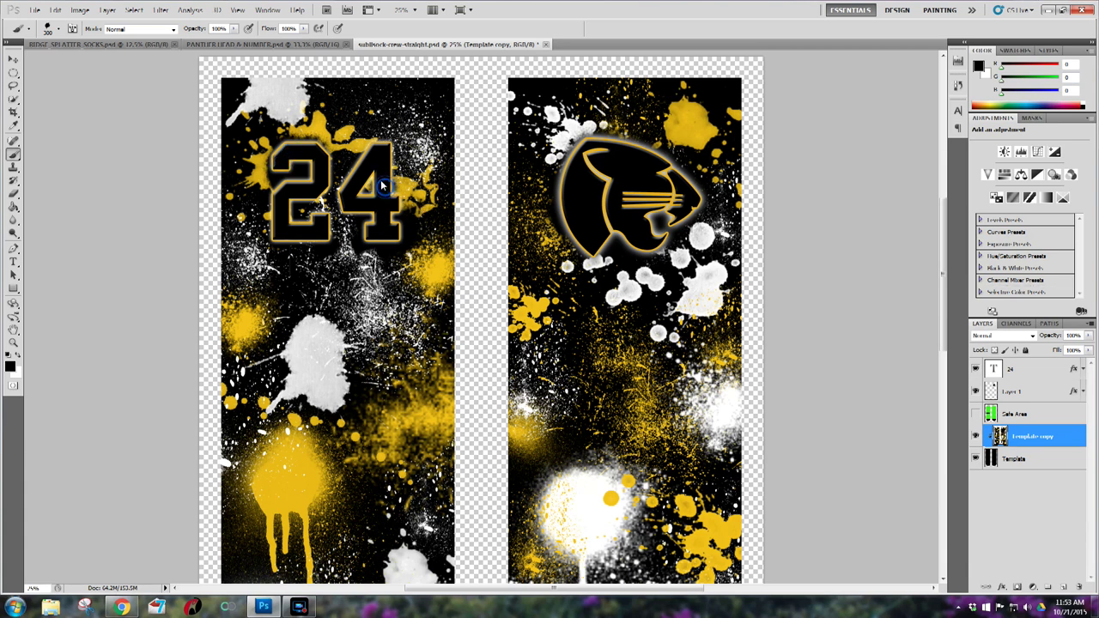
{"action": "left_click", "coordinate": [370, 192]}
{"action": "left_click", "coordinate": [390, 187]}
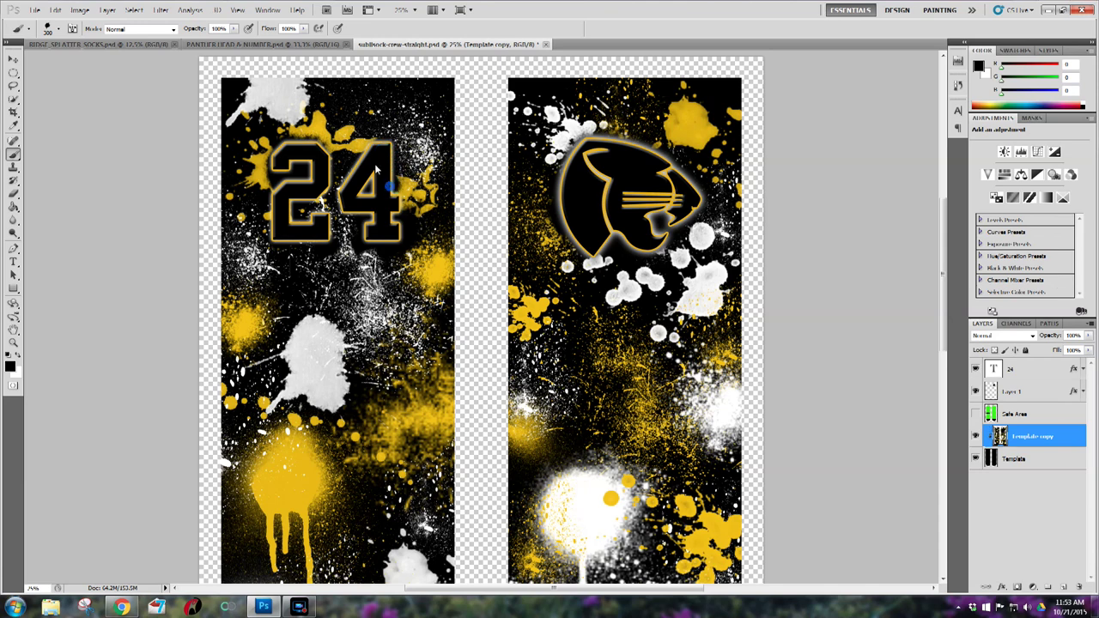
{"action": "left_click", "coordinate": [356, 178]}
{"action": "left_click", "coordinate": [325, 200]}
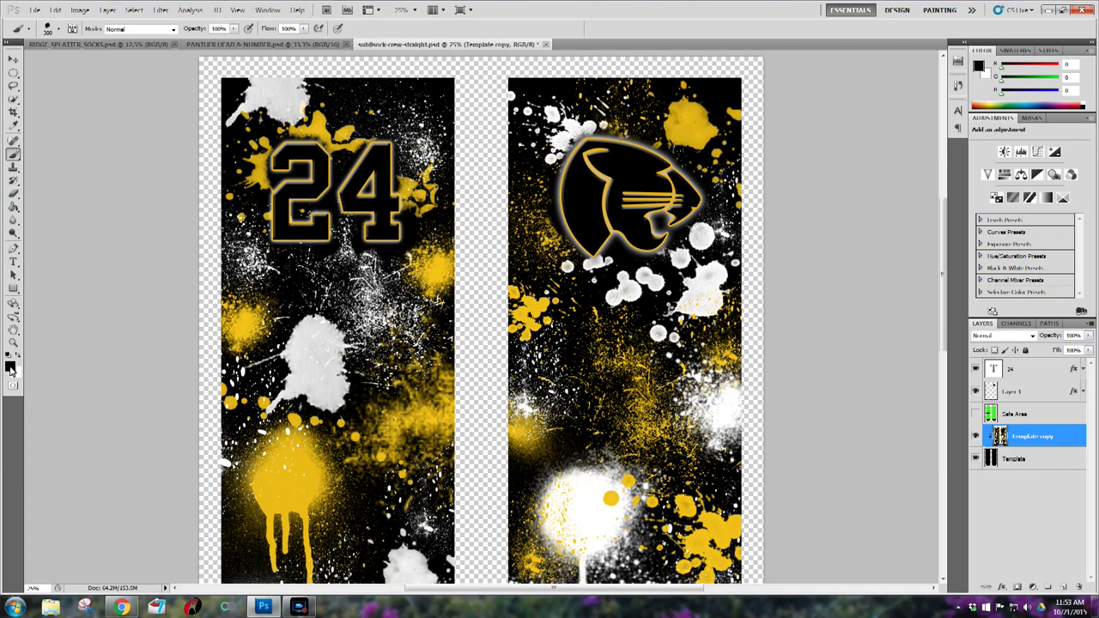
{"action": "left_click", "coordinate": [10, 369]}
Step: Sample golden yellow from the paint drip as the foreground colour
{"action": "left_click", "coordinate": [296, 464]}
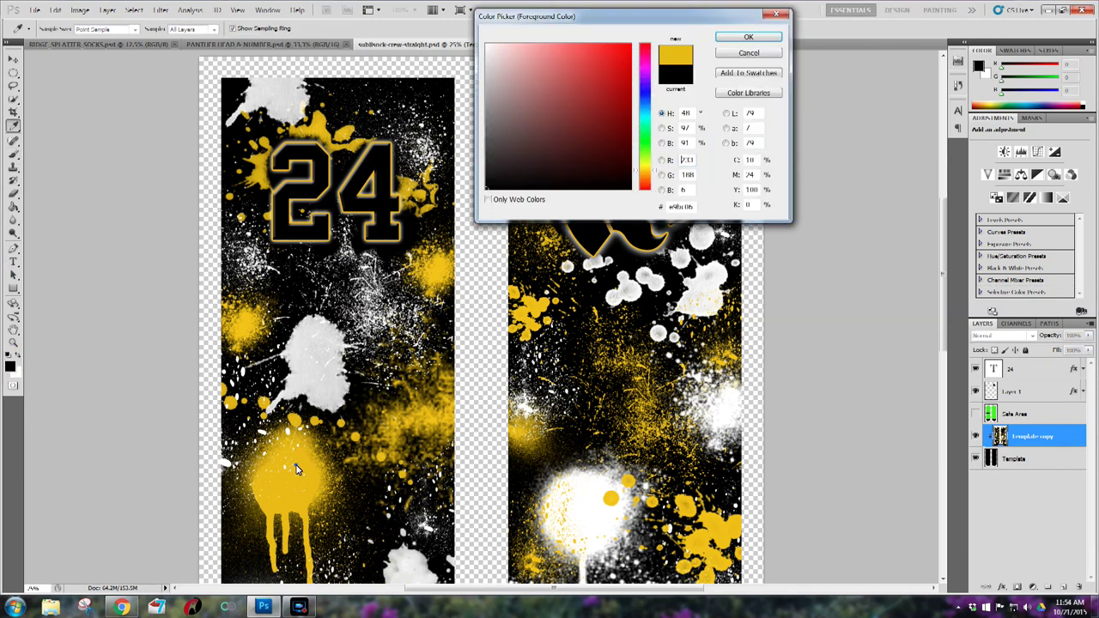
{"action": "left_click", "coordinate": [749, 39]}
{"action": "key", "text": "b"}
Step: Paint a smaller yellow spatter below the 24 with the 1917 brush, then zoom out
{"action": "left_click", "coordinate": [59, 29]}
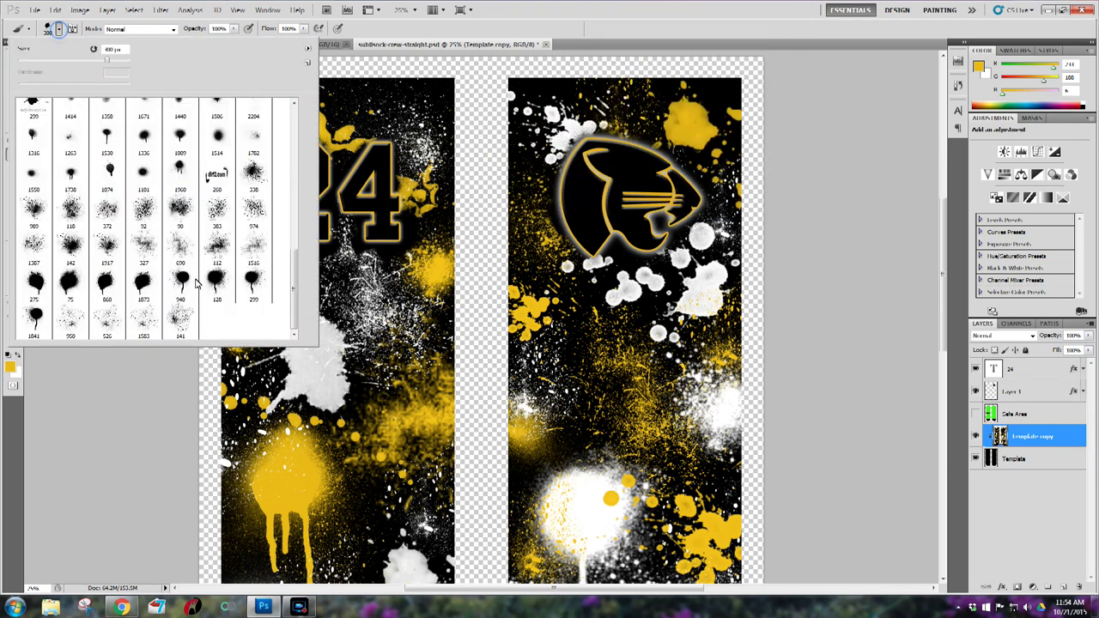
{"action": "double_click", "coordinate": [107, 248]}
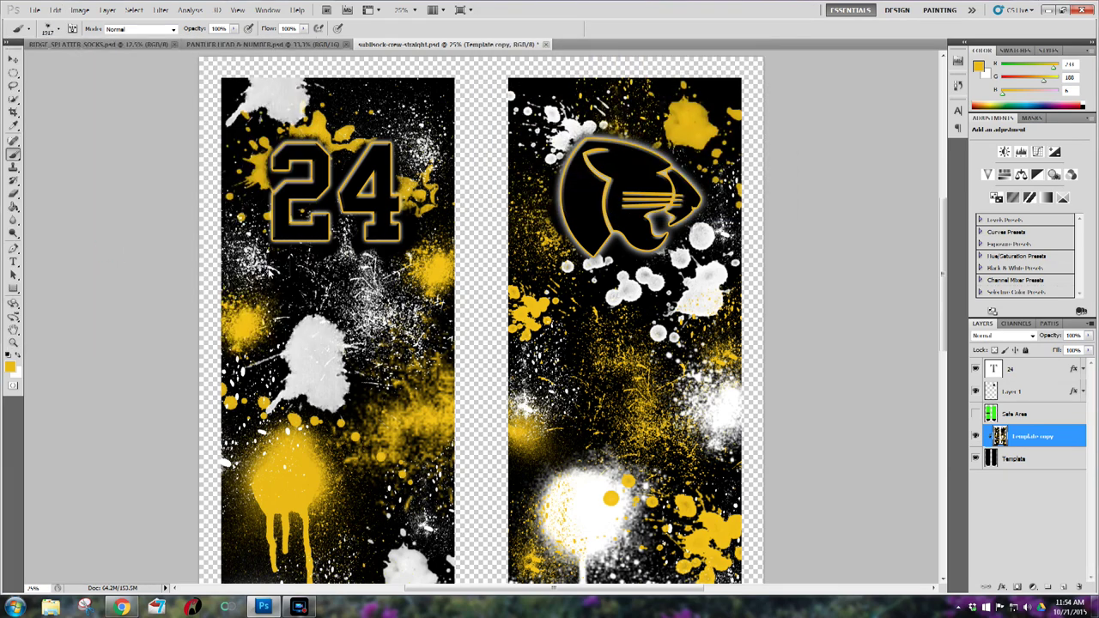
{"action": "key", "text": "bracketleft"}
{"action": "key", "text": "bracketleft"}
{"action": "key", "text": "bracketleft"}
{"action": "key", "text": "bracketleft"}
{"action": "key", "text": "bracketleft"}
{"action": "key", "text": "bracketleft"}
{"action": "key", "text": "bracketleft"}
{"action": "key", "text": "bracketleft"}
{"action": "key", "text": "bracketleft"}
{"action": "key", "text": "bracketleft"}
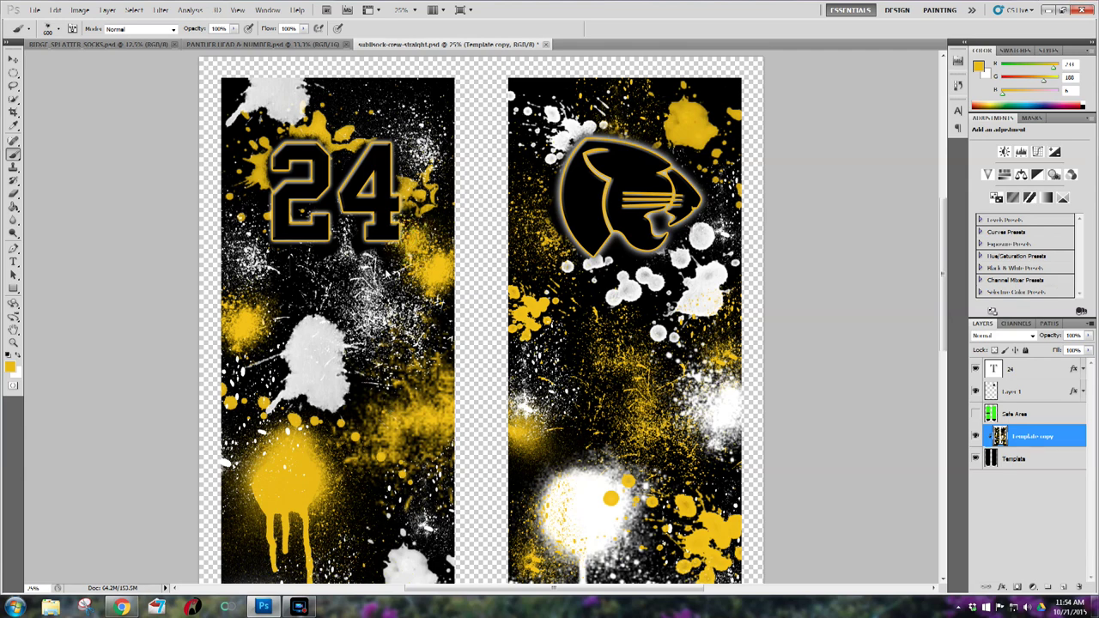
{"action": "left_click", "coordinate": [365, 259]}
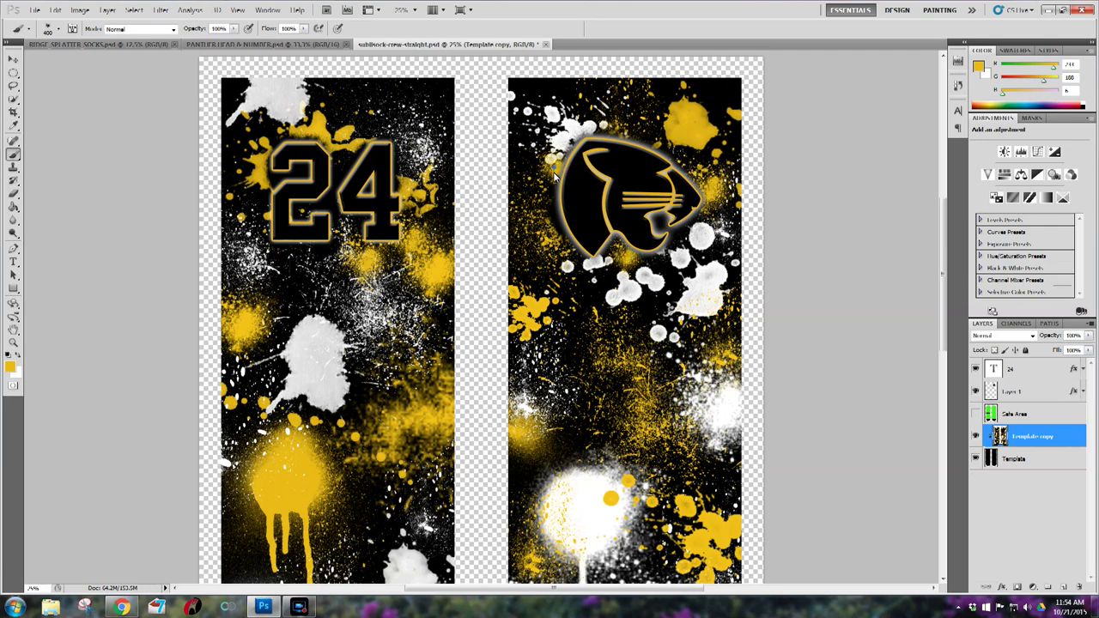
{"action": "left_click", "coordinate": [647, 136]}
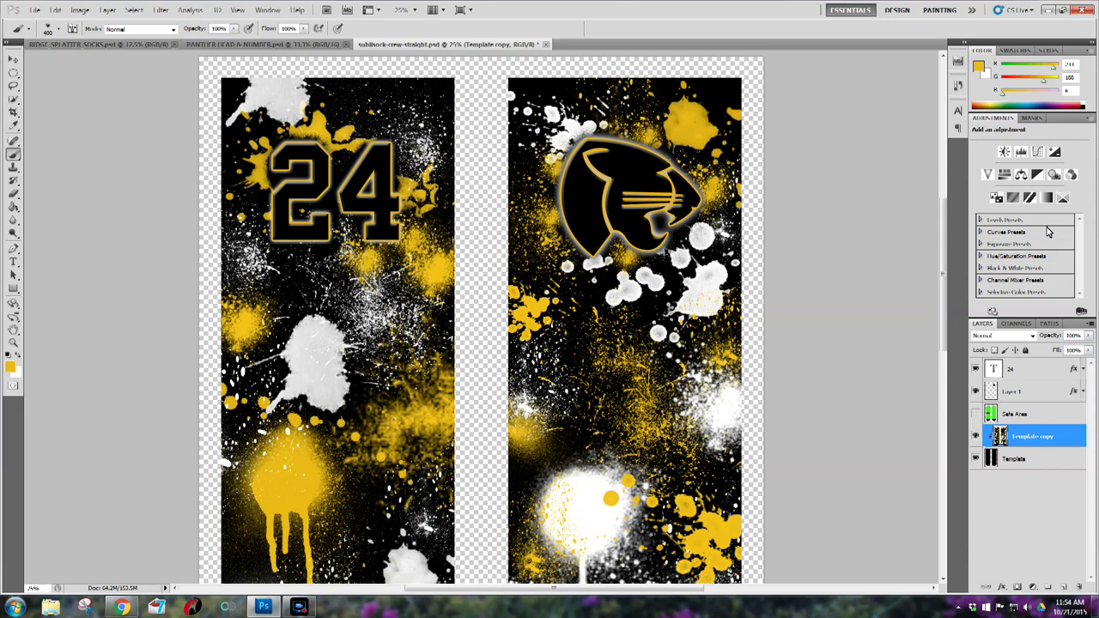
{"action": "key", "text": "ctrl+minus"}
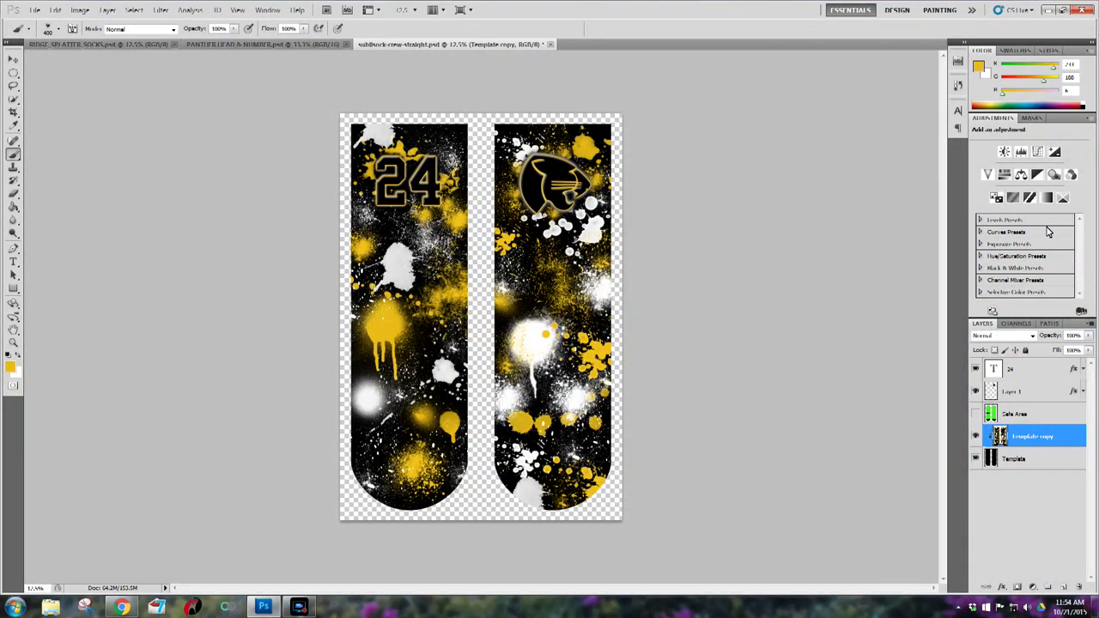
Step: Select the Template and Template copy layers and merge them into one layer
{"action": "left_click", "coordinate": [528, 505]}
{"action": "left_click", "coordinate": [1021, 458], "text": "shift"}
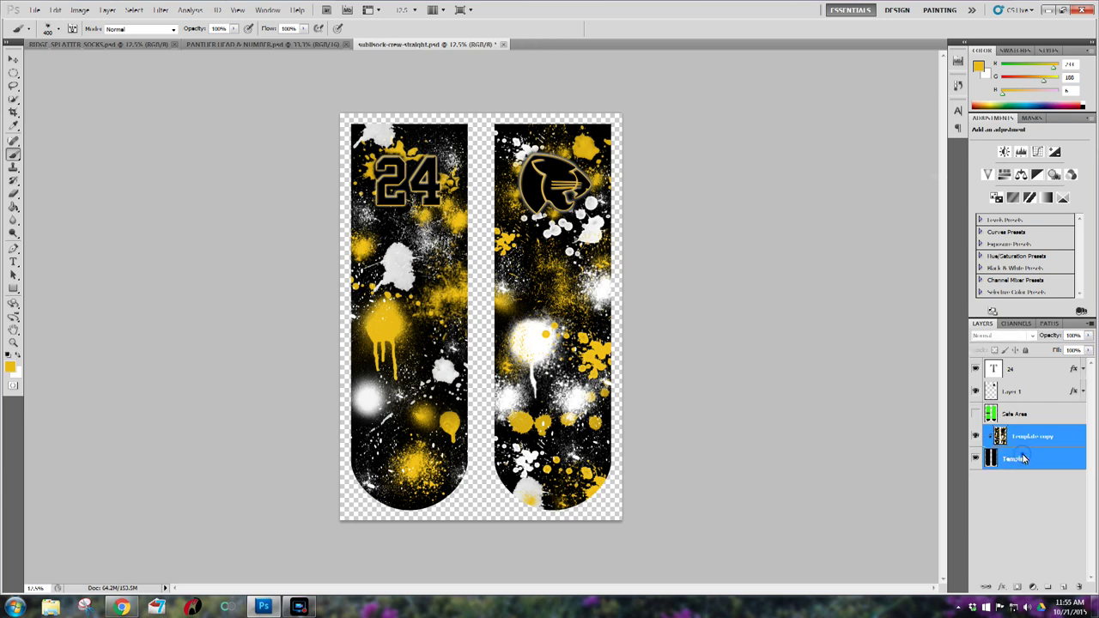
{"action": "right_click", "coordinate": [1021, 457]}
{"action": "left_click", "coordinate": [1007, 420]}
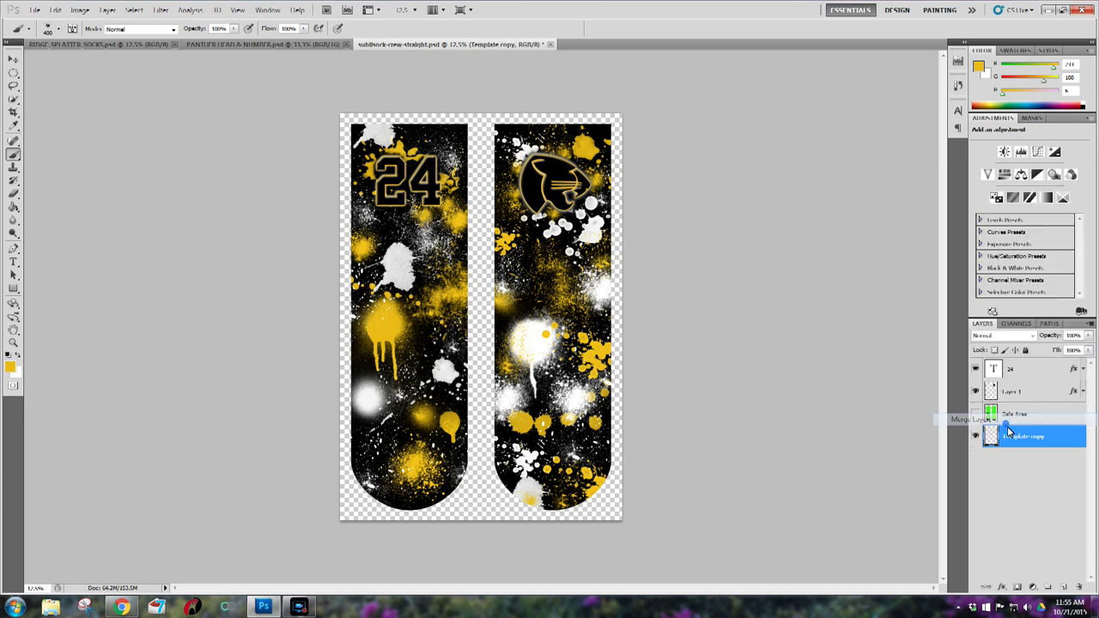
Step: Rename the merged layer to BACKGROUND in capital letters
{"action": "double_click", "coordinate": [1022, 439]}
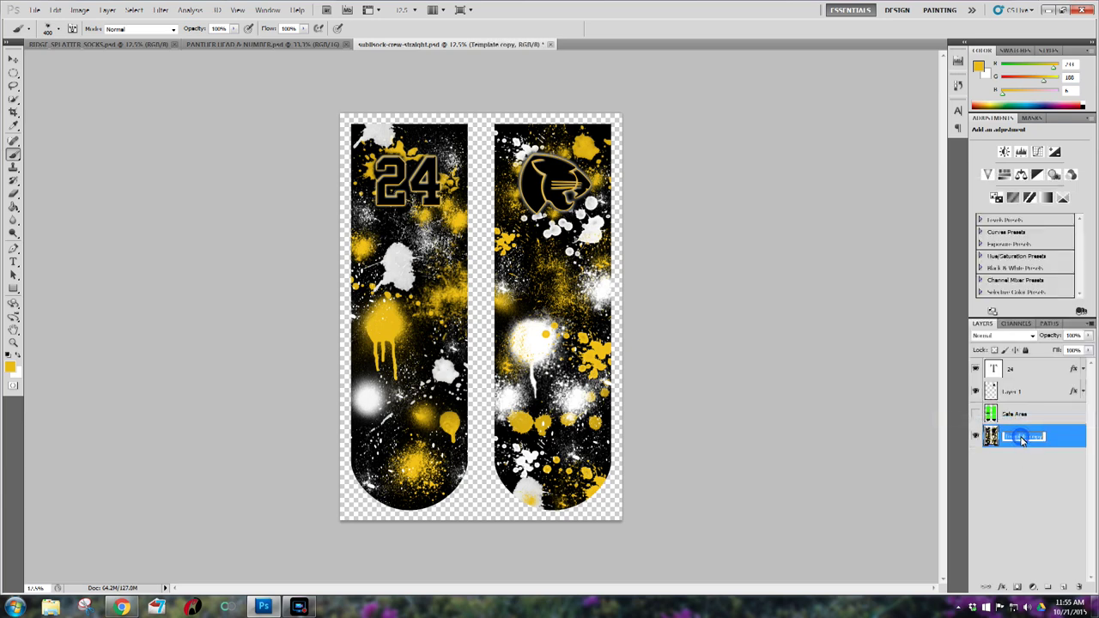
{"action": "key", "text": "BackSpace"}
{"action": "type", "text": "b"}
{"action": "key", "text": "BackSpace"}
{"action": "key", "text": "Caps_Lock"}
{"action": "type", "text": "BACKGROUND"}
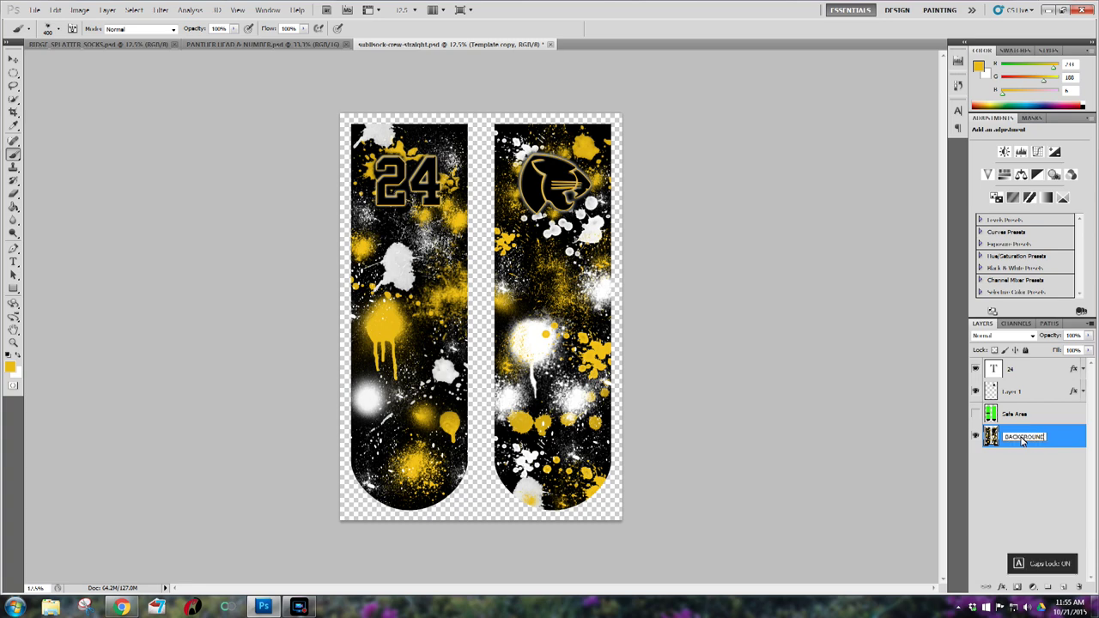
{"action": "key", "text": "Return"}
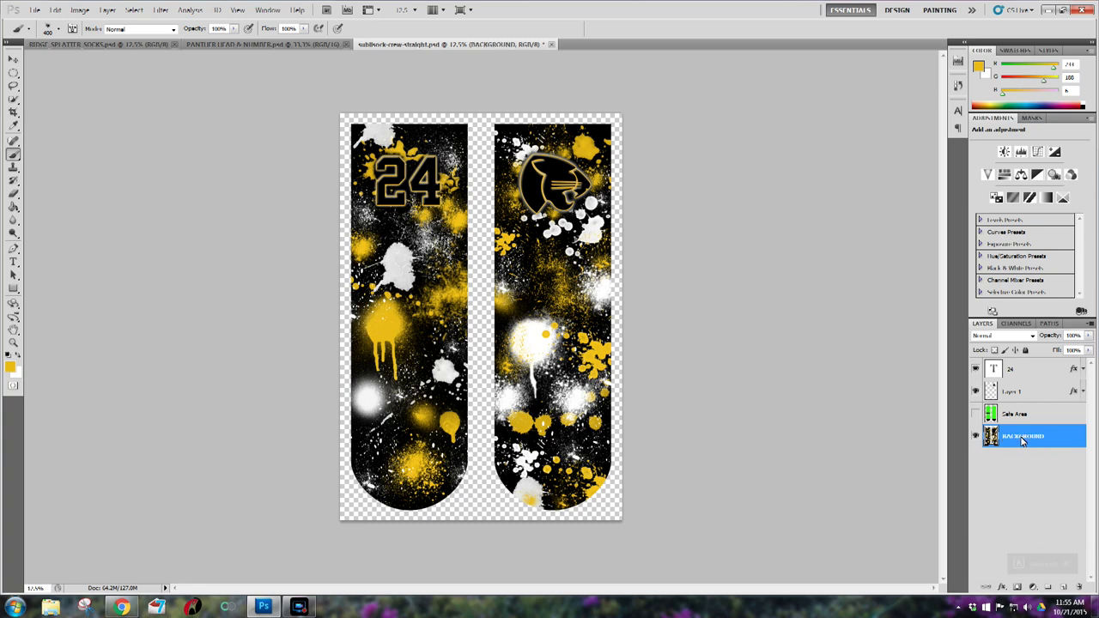
Step: Lock the BACKGROUND layer completely and rename the 24 layer to NUMBER
{"action": "left_click", "coordinate": [1026, 351]}
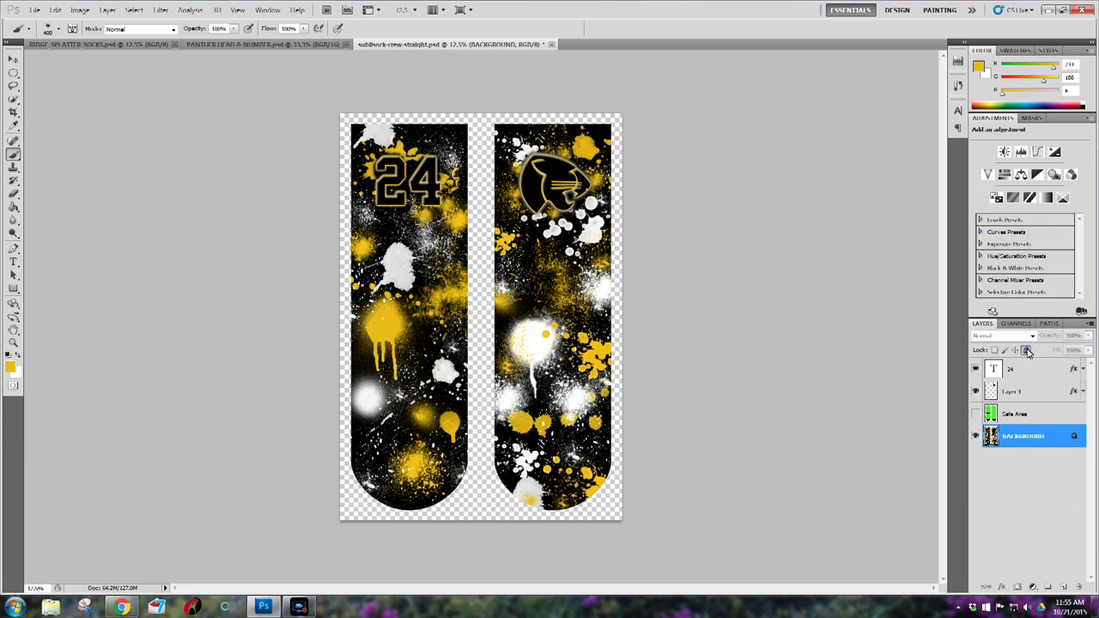
{"action": "double_click", "coordinate": [1012, 370]}
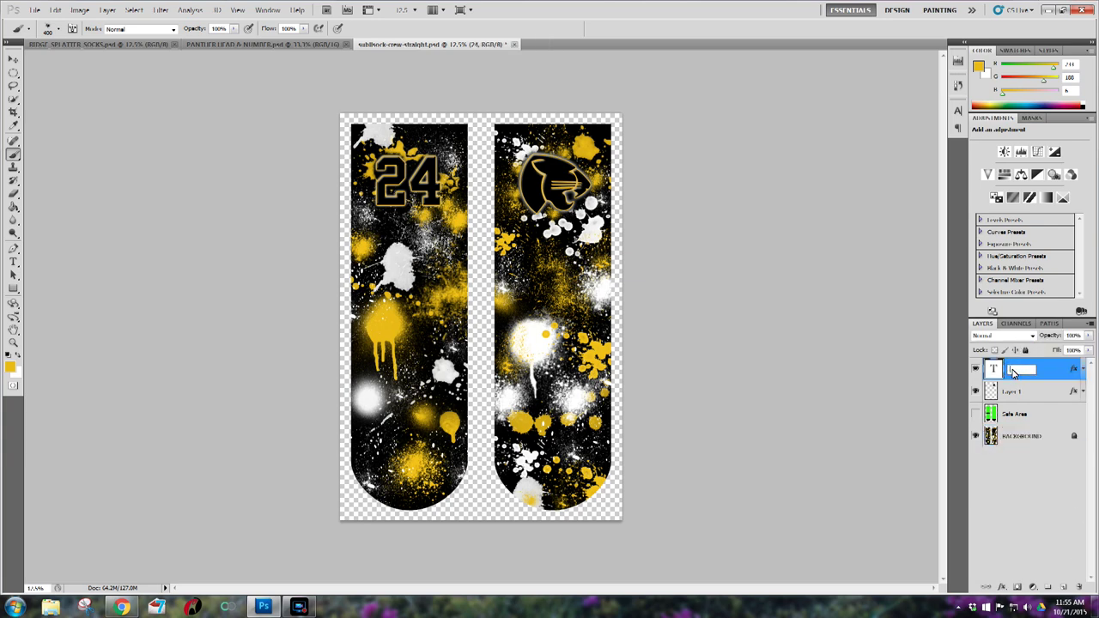
{"action": "key", "text": "Return"}
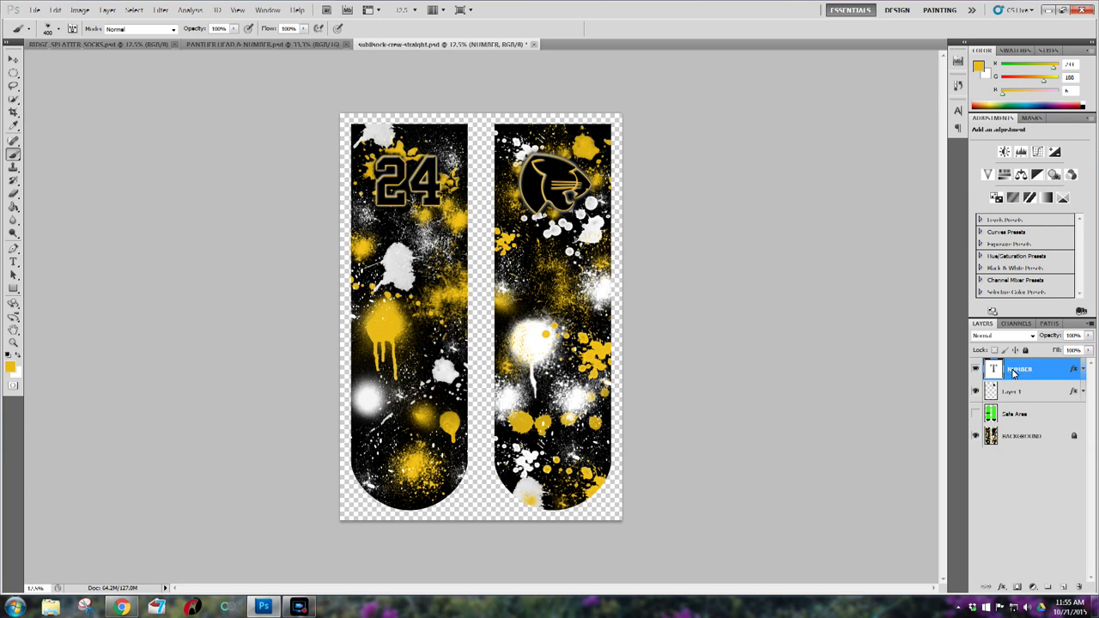
Step: Rename Layer 1 to SCHOOL LOGO and lock it completely
{"action": "double_click", "coordinate": [1015, 392]}
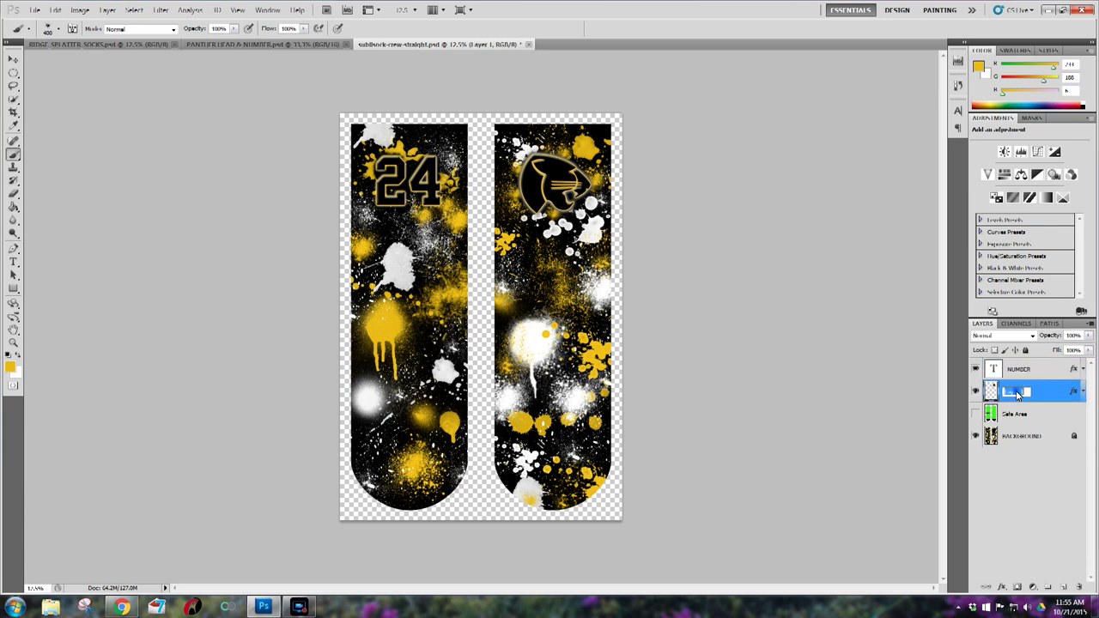
{"action": "key", "text": "BackSpace"}
{"action": "type", "text": "SCHOOL LOGO"}
{"action": "key", "text": "Return"}
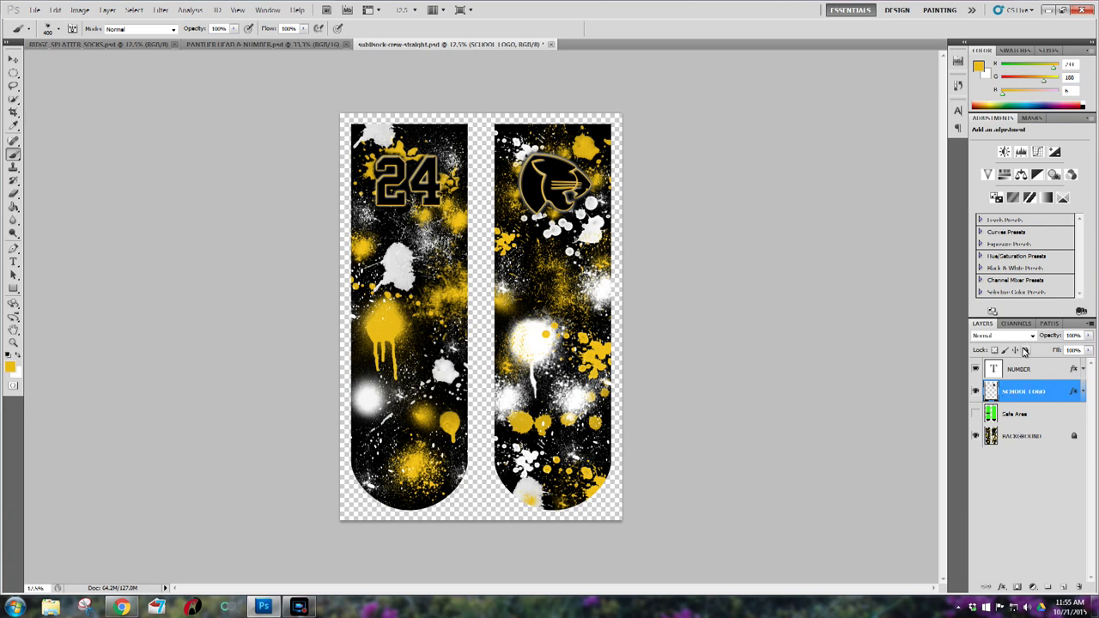
{"action": "left_click", "coordinate": [1026, 350]}
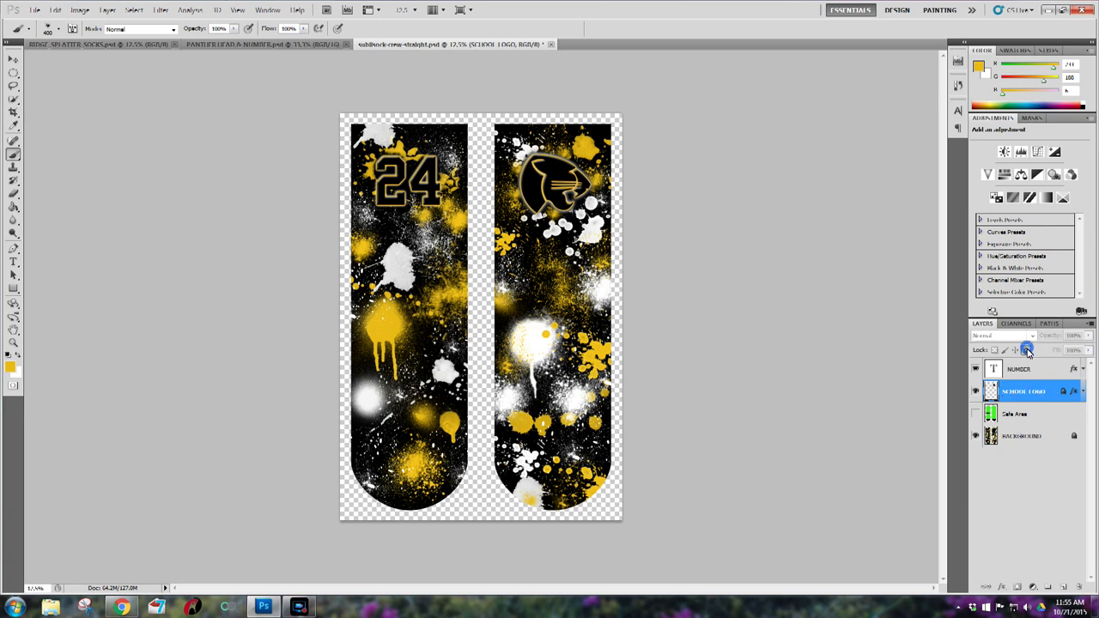
Step: In Save As, browse to DYE SUBLIMATION > SOCK DESIGNS FOR PRINT > SCHOOLS > RIDGE
{"action": "left_click", "coordinate": [35, 10]}
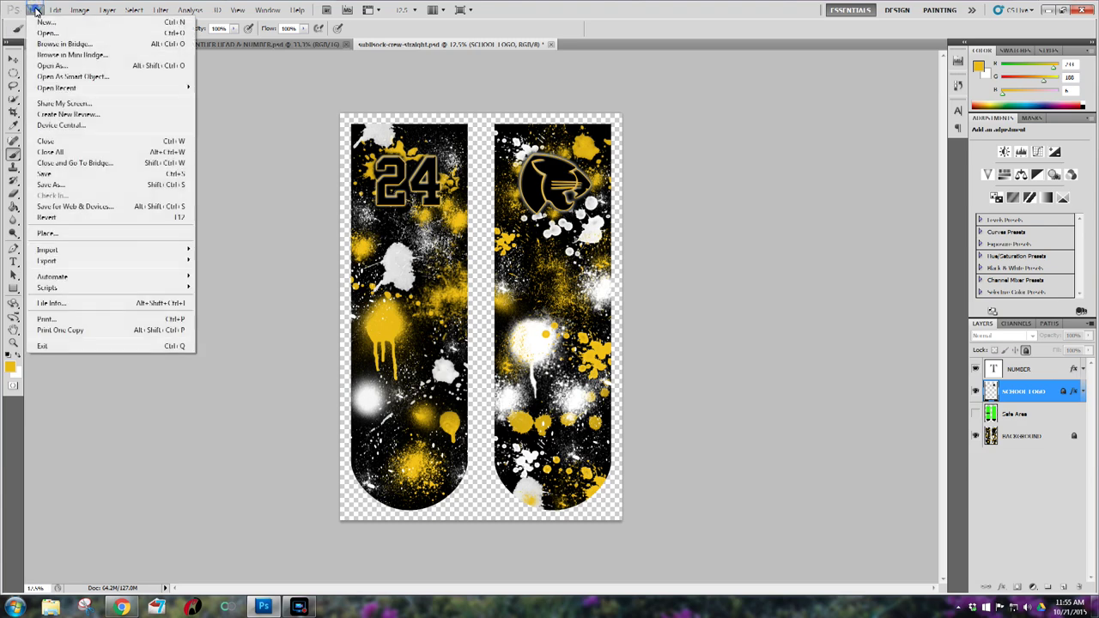
{"action": "left_click", "coordinate": [61, 184]}
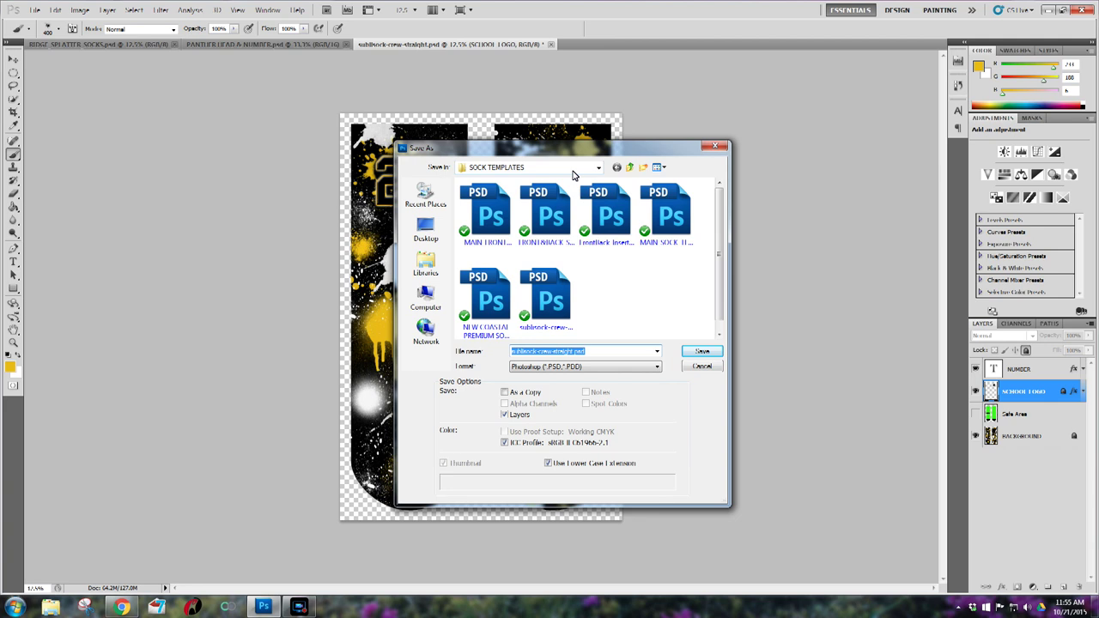
{"action": "left_click", "coordinate": [573, 171]}
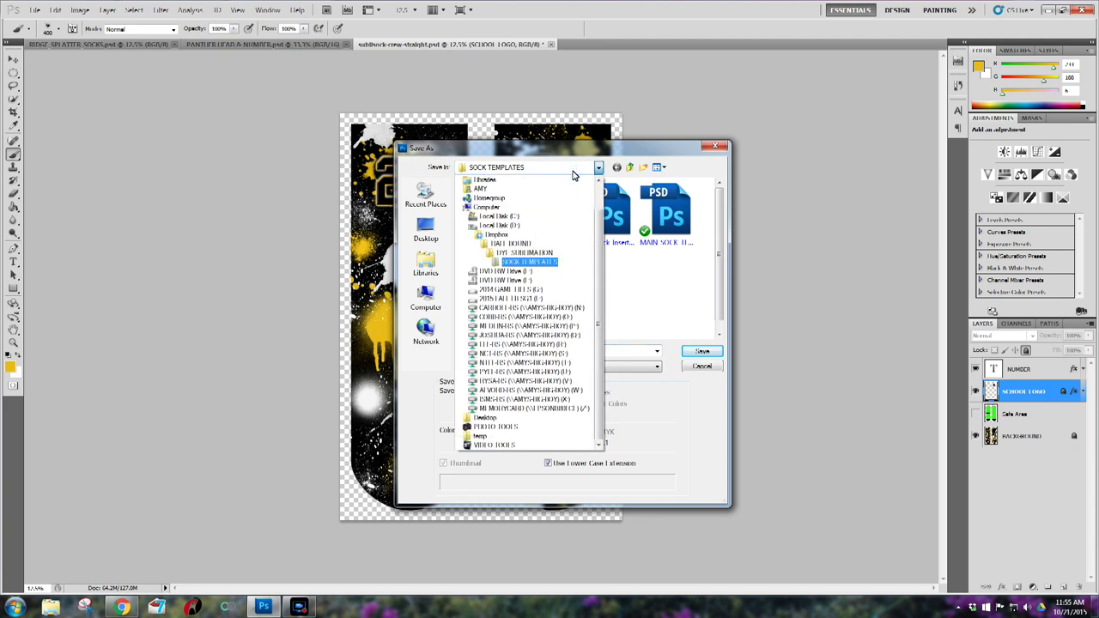
{"action": "left_click", "coordinate": [544, 253]}
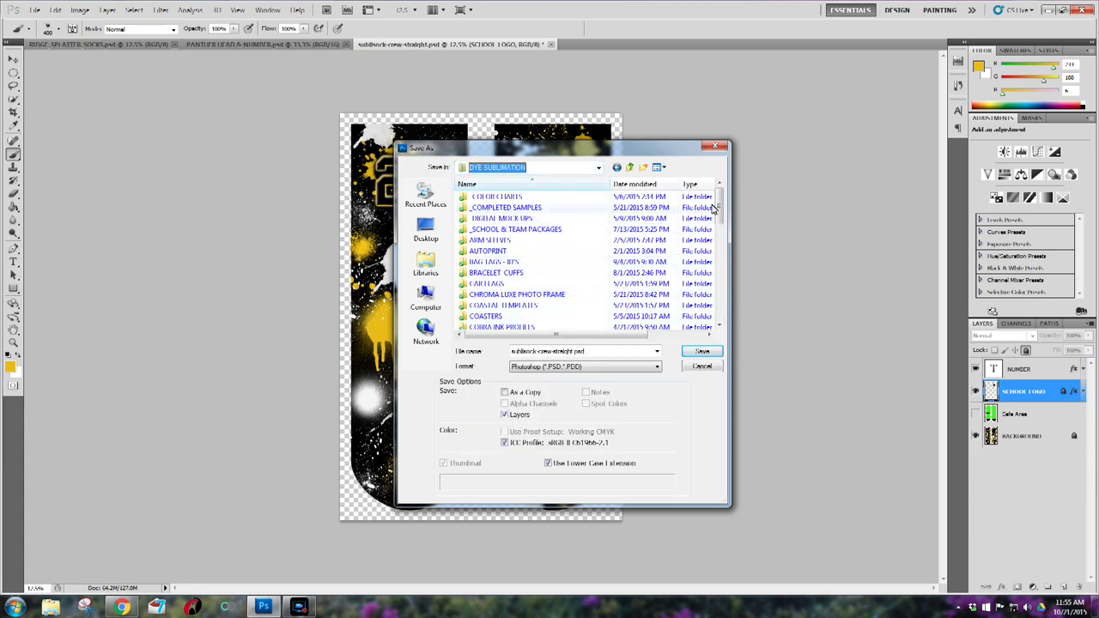
{"action": "left_click_drag", "start_coordinate": [717, 204], "coordinate": [715, 317]}
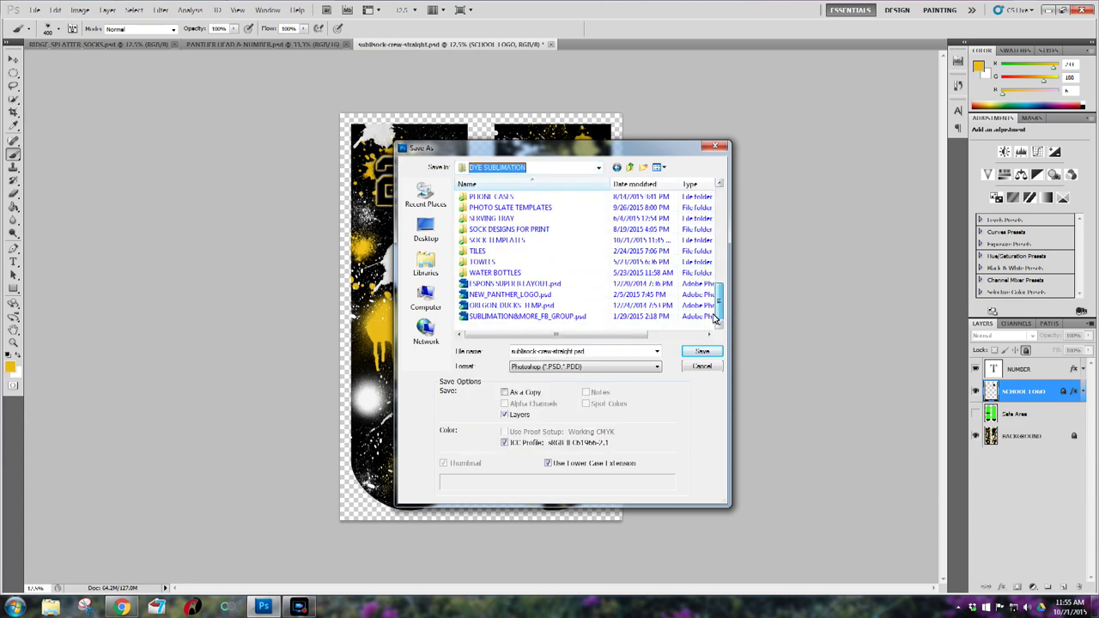
{"action": "double_click", "coordinate": [486, 230]}
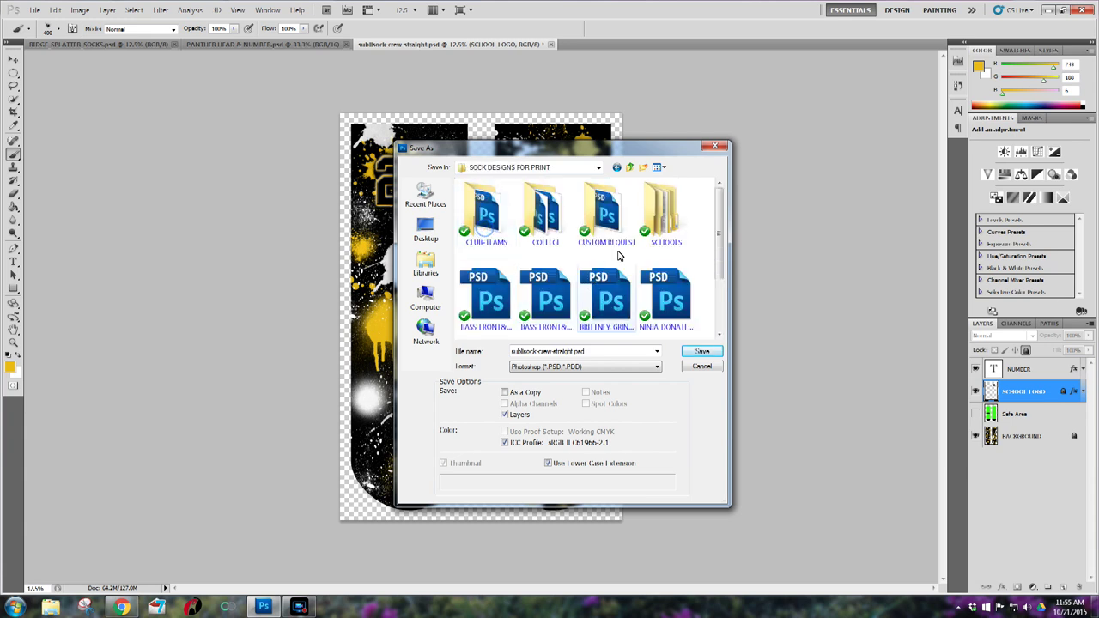
{"action": "double_click", "coordinate": [661, 219]}
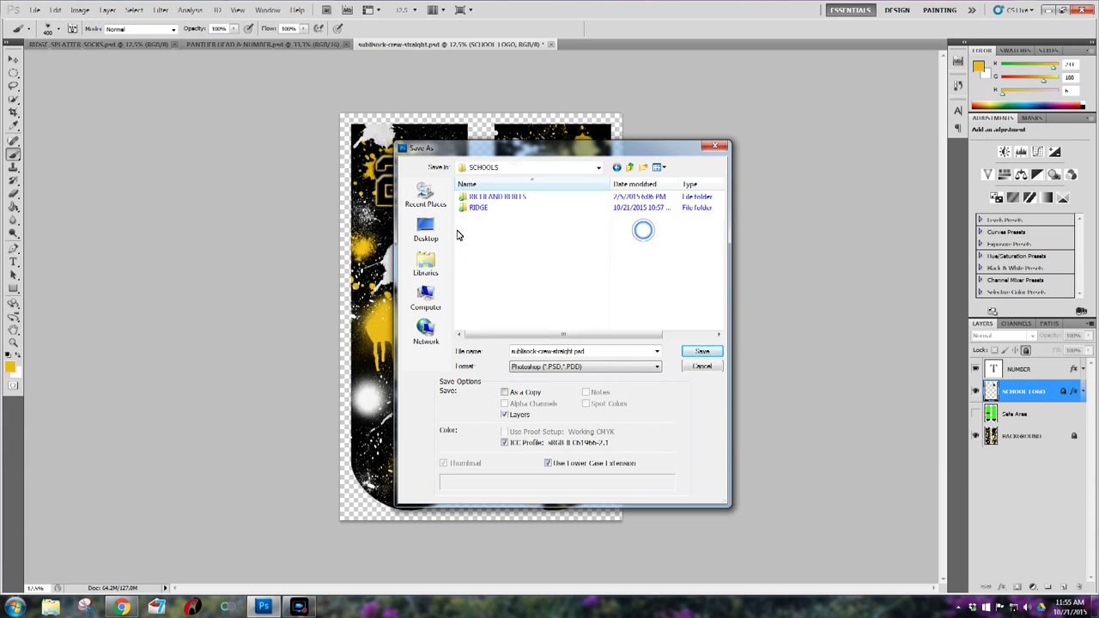
{"action": "double_click", "coordinate": [477, 208]}
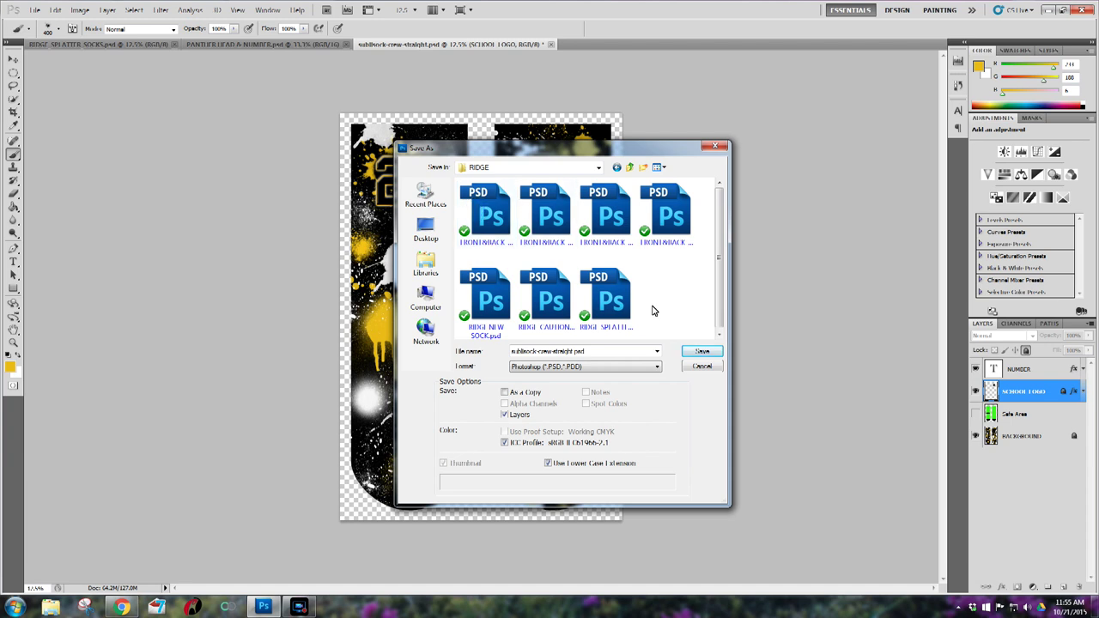
Step: Name the file RIDGE SPLATTER SOCKS 2 and save it as a Photoshop file
{"action": "left_click", "coordinate": [609, 350]}
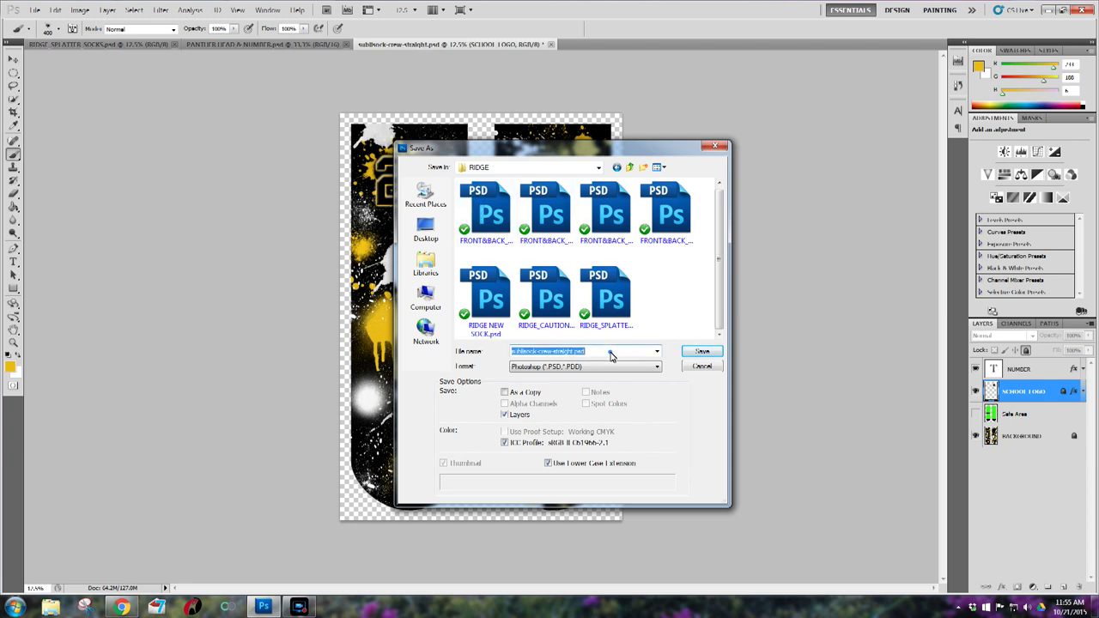
{"action": "left_click", "coordinate": [611, 300]}
{"action": "left_click", "coordinate": [556, 352]}
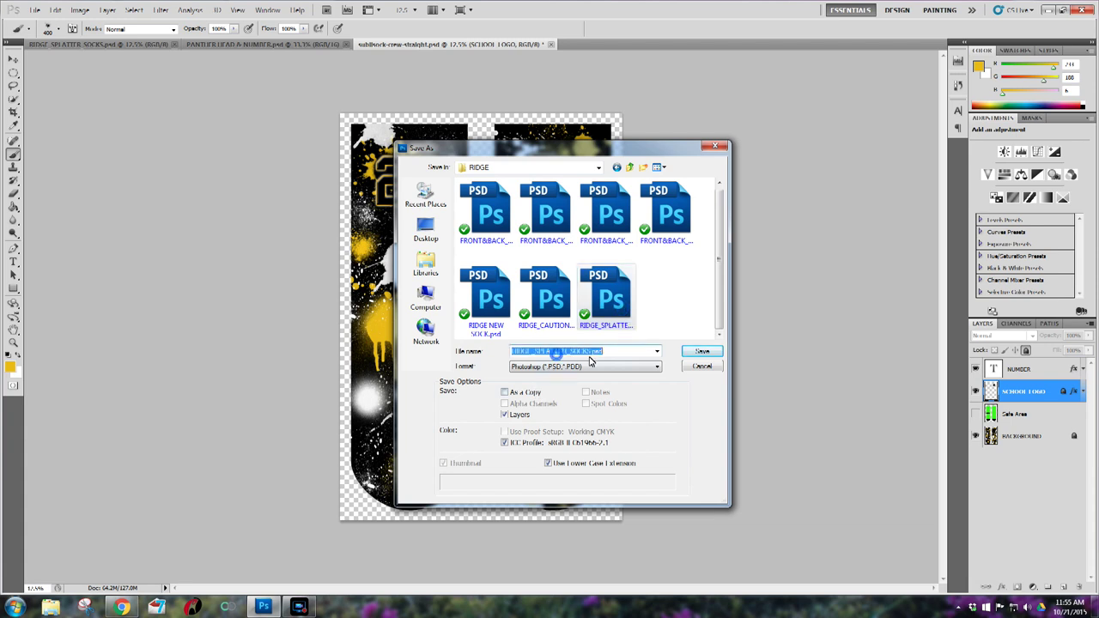
{"action": "left_click", "coordinate": [592, 352]}
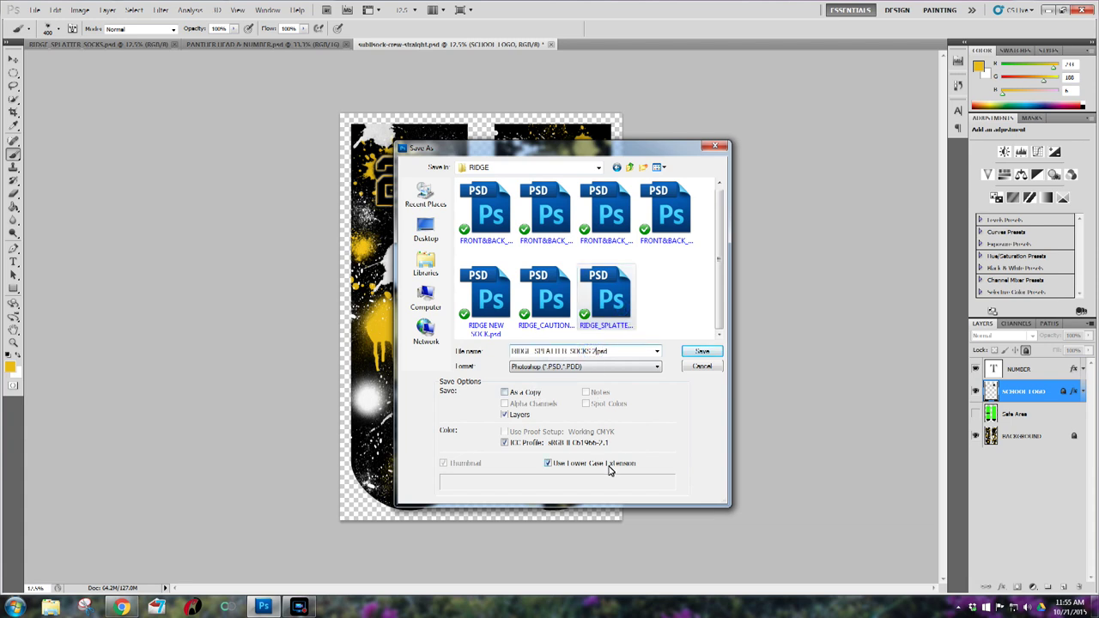
{"action": "left_click", "coordinate": [699, 353]}
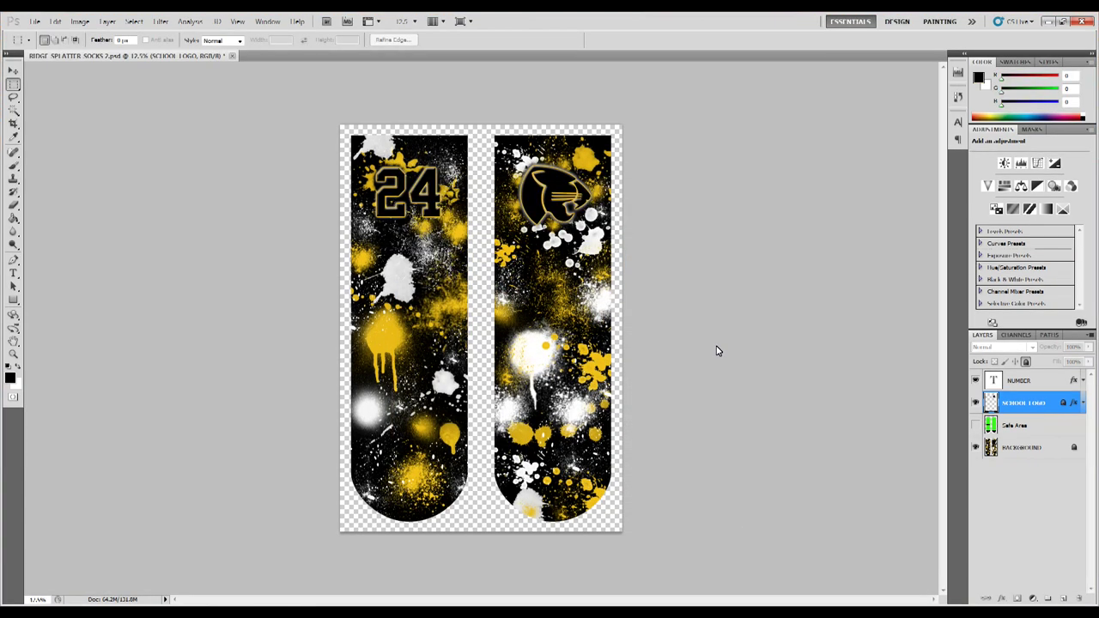
Step: In the Print dialog, choose the EPSON WF-7110 Series printer and open its properties
{"action": "left_click", "coordinate": [34, 21]}
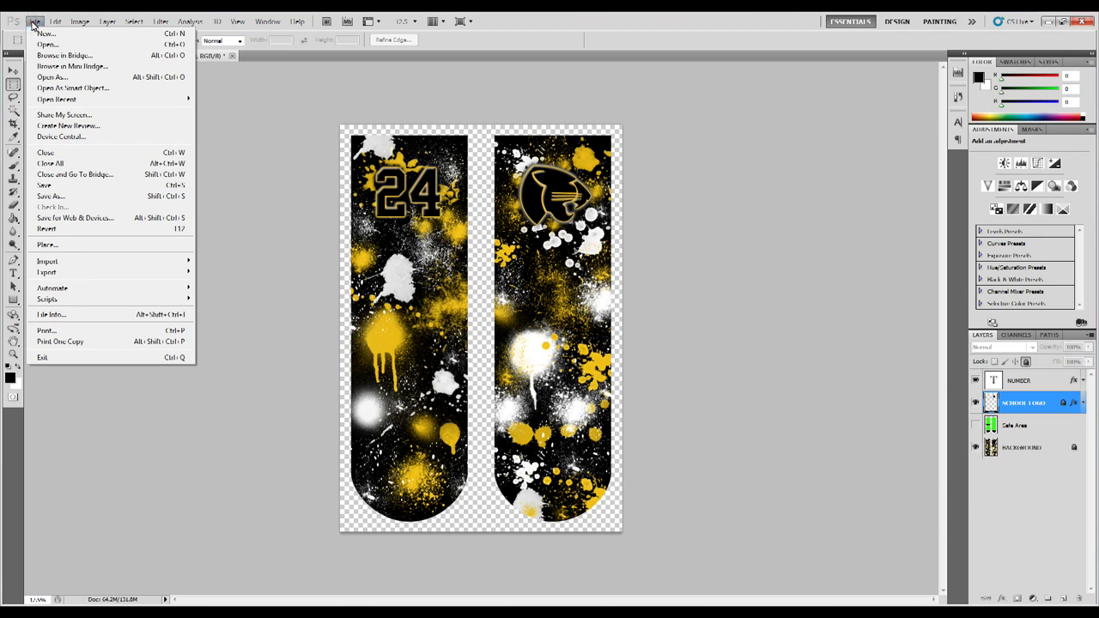
{"action": "left_click", "coordinate": [74, 335]}
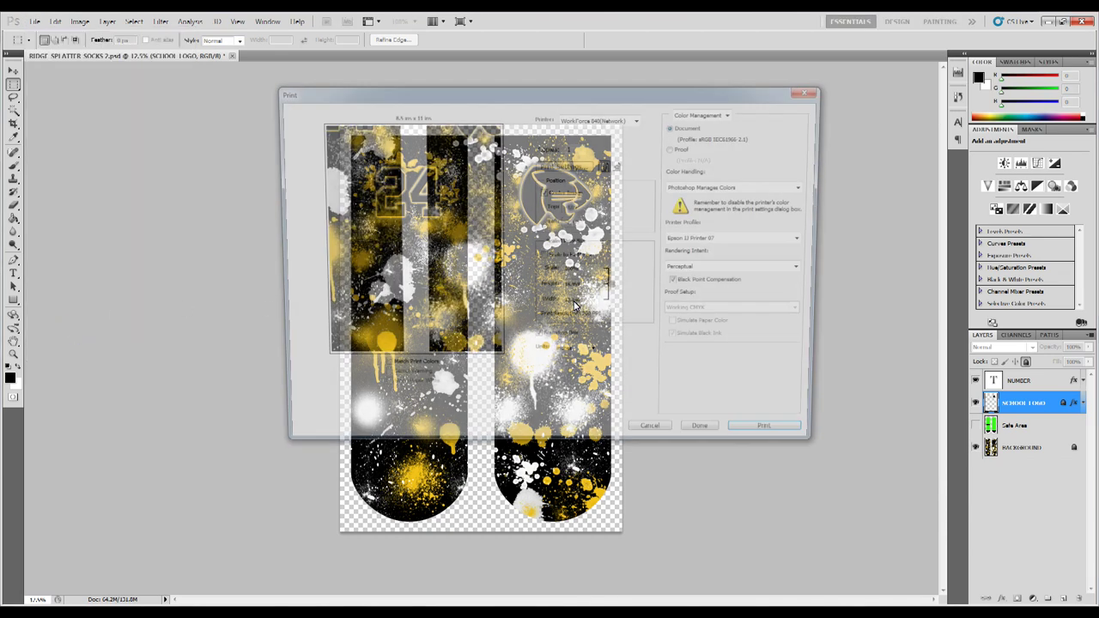
{"action": "left_click", "coordinate": [591, 119]}
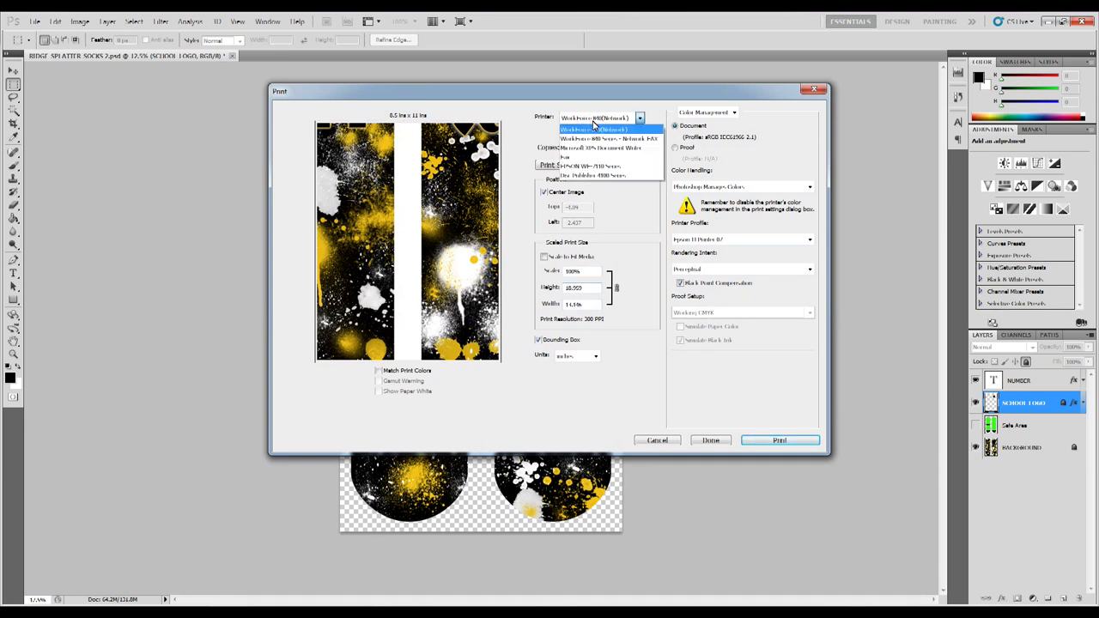
{"action": "left_click", "coordinate": [614, 167]}
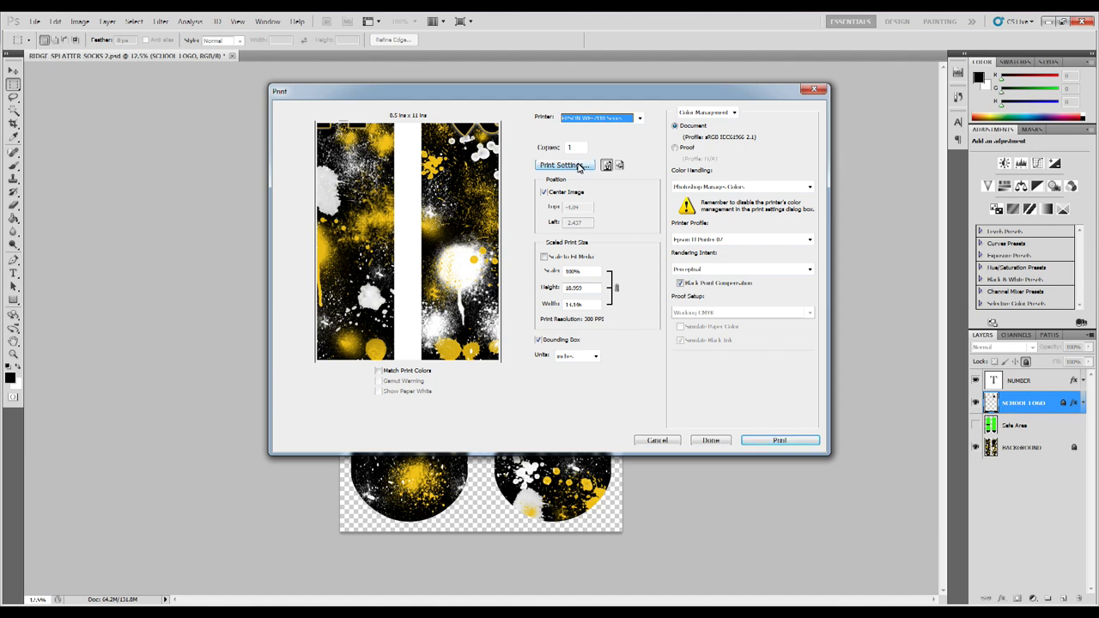
{"action": "left_click", "coordinate": [578, 166]}
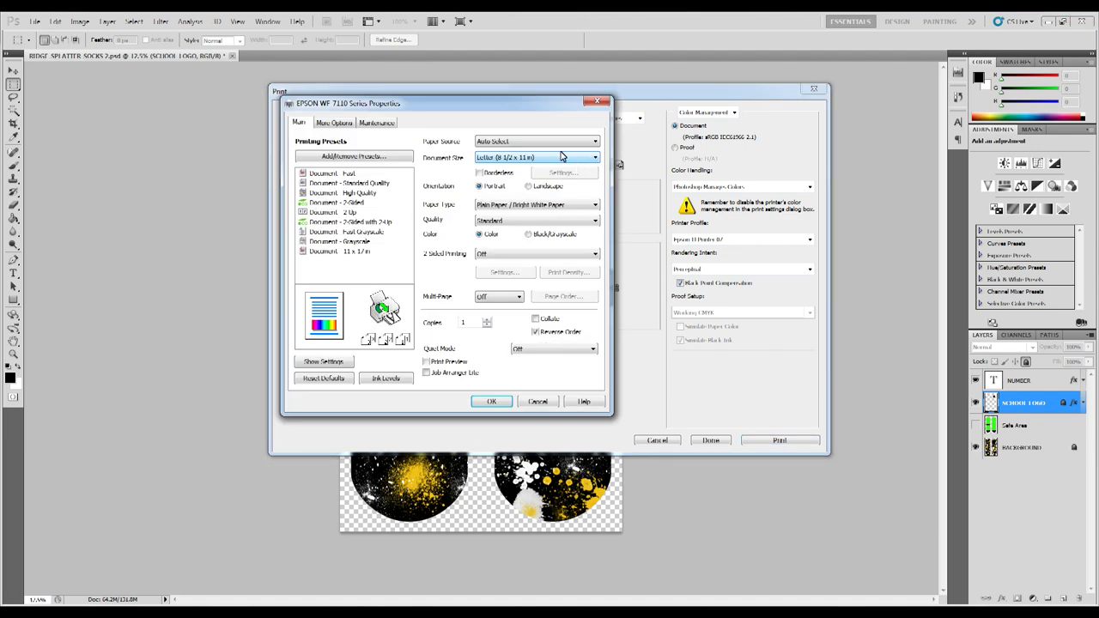
Step: On the Epson Main tab, choose Paper Cassette 1, Super B, Premium Presentation Paper Matte and High quality
{"action": "left_click", "coordinate": [540, 143]}
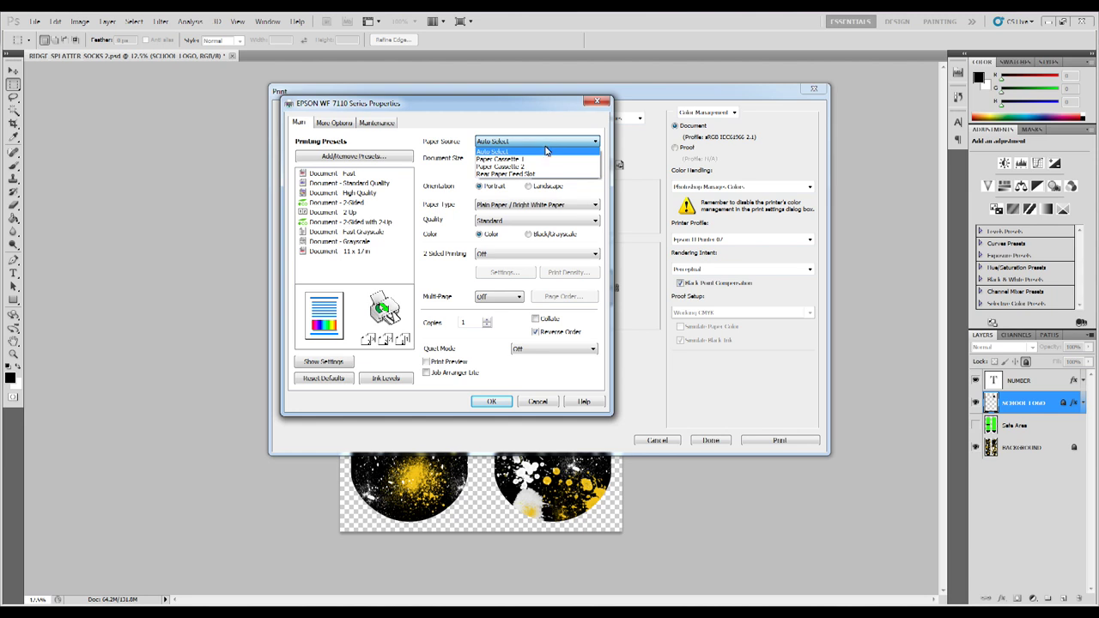
{"action": "left_click", "coordinate": [546, 158]}
{"action": "left_click", "coordinate": [548, 159]}
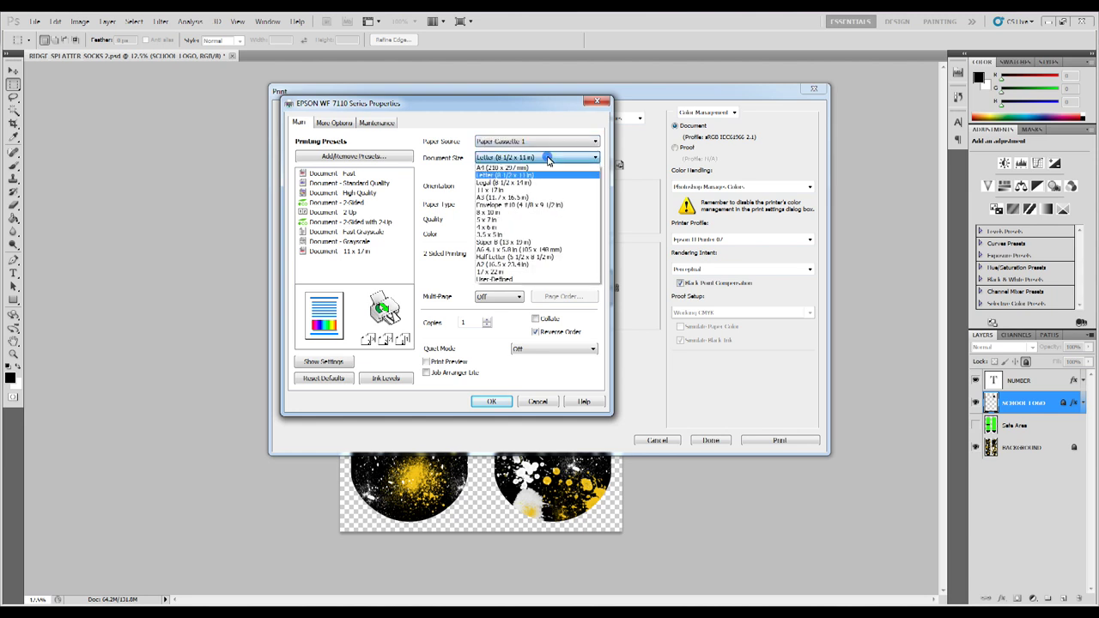
{"action": "left_click", "coordinate": [528, 243]}
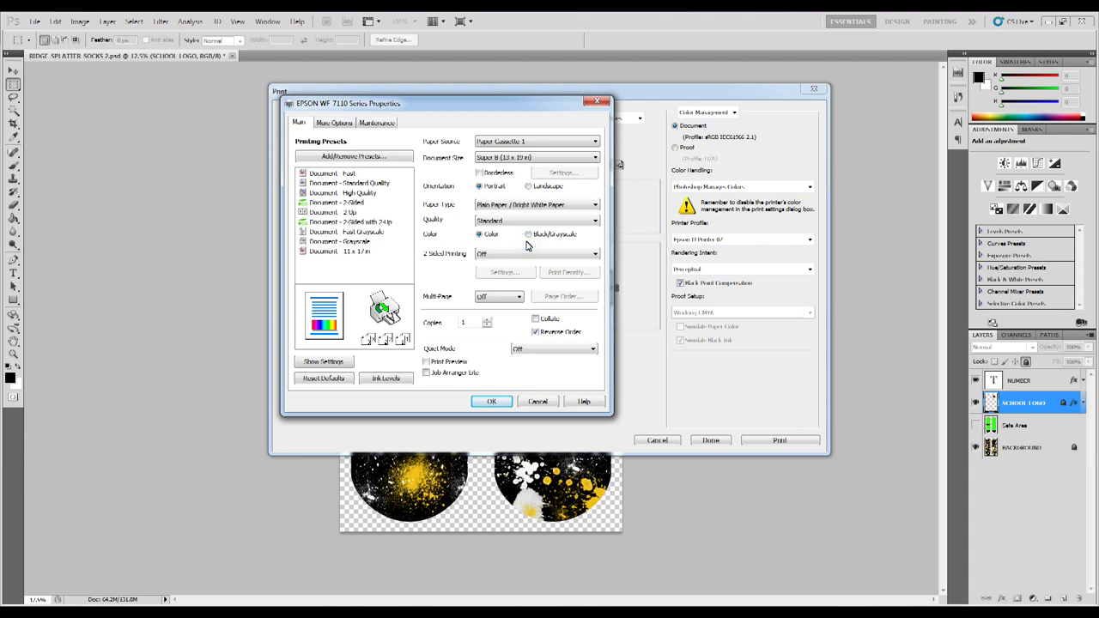
{"action": "left_click", "coordinate": [523, 208]}
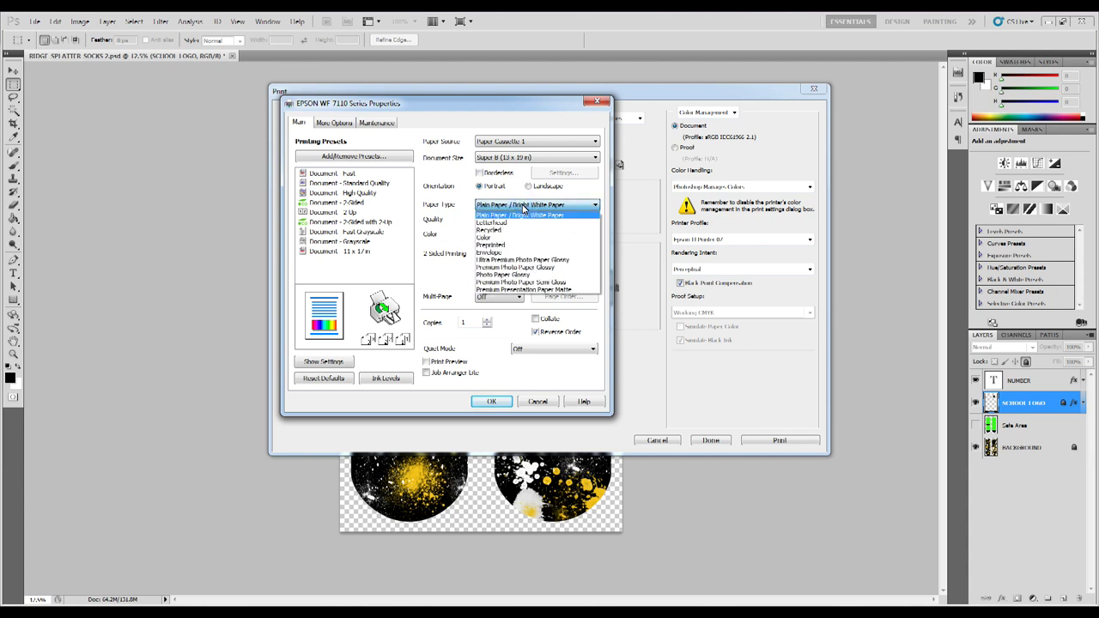
{"action": "left_click", "coordinate": [576, 290]}
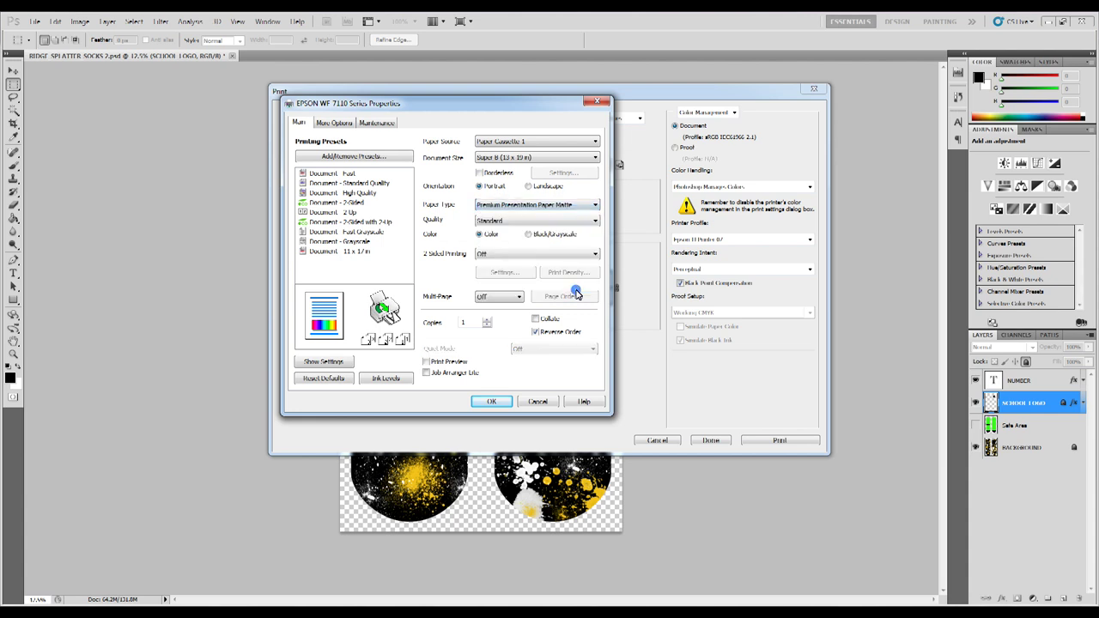
{"action": "left_click", "coordinate": [536, 222]}
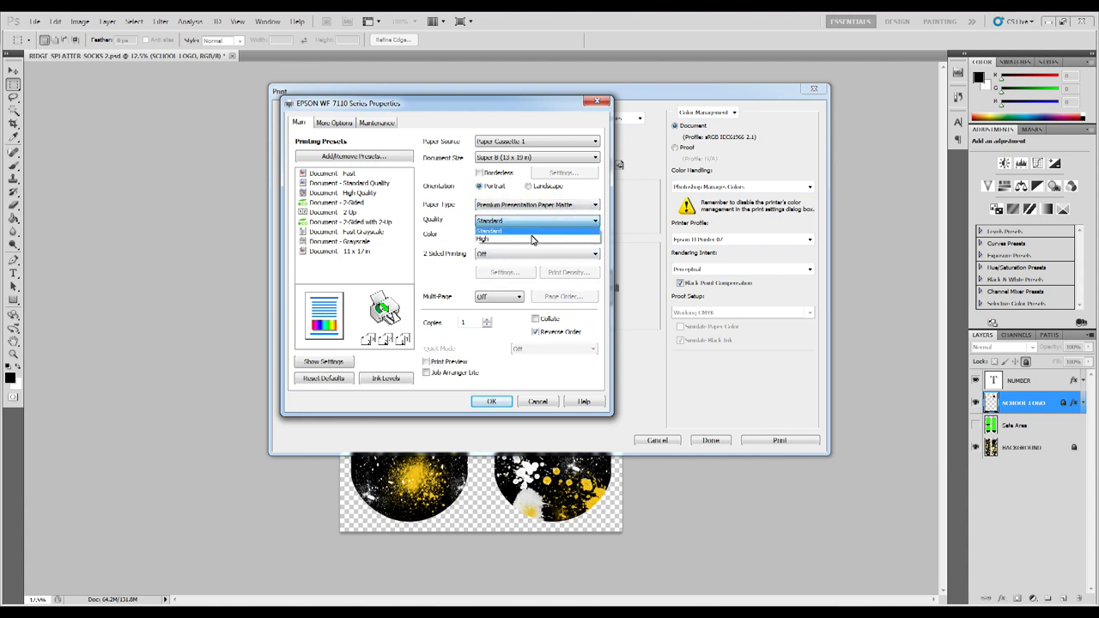
{"action": "left_click", "coordinate": [532, 238]}
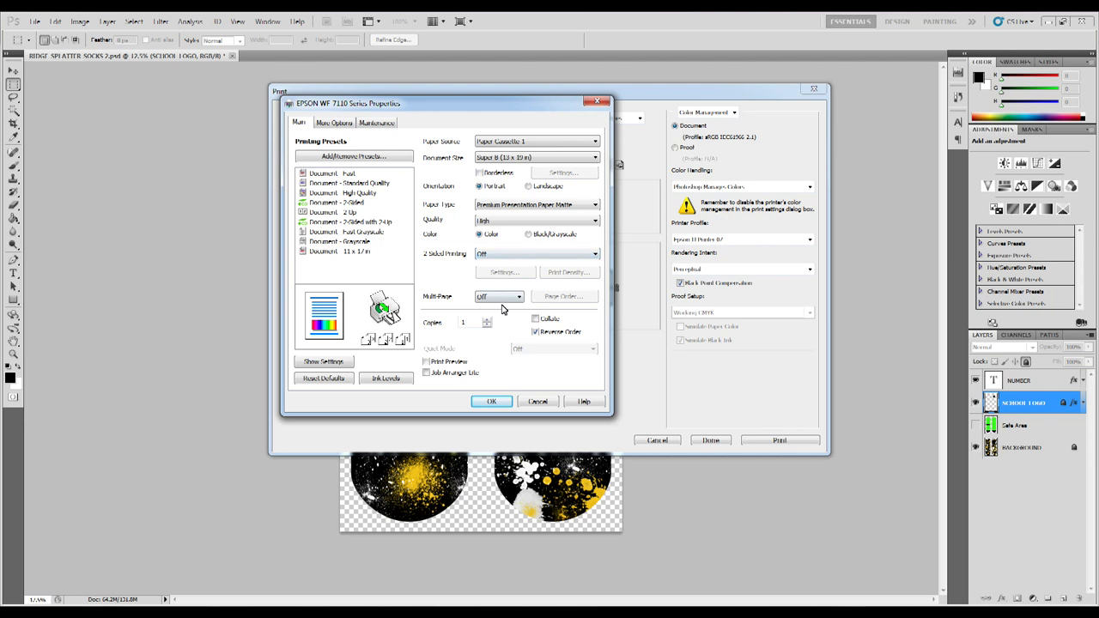
{"action": "left_click", "coordinate": [343, 126]}
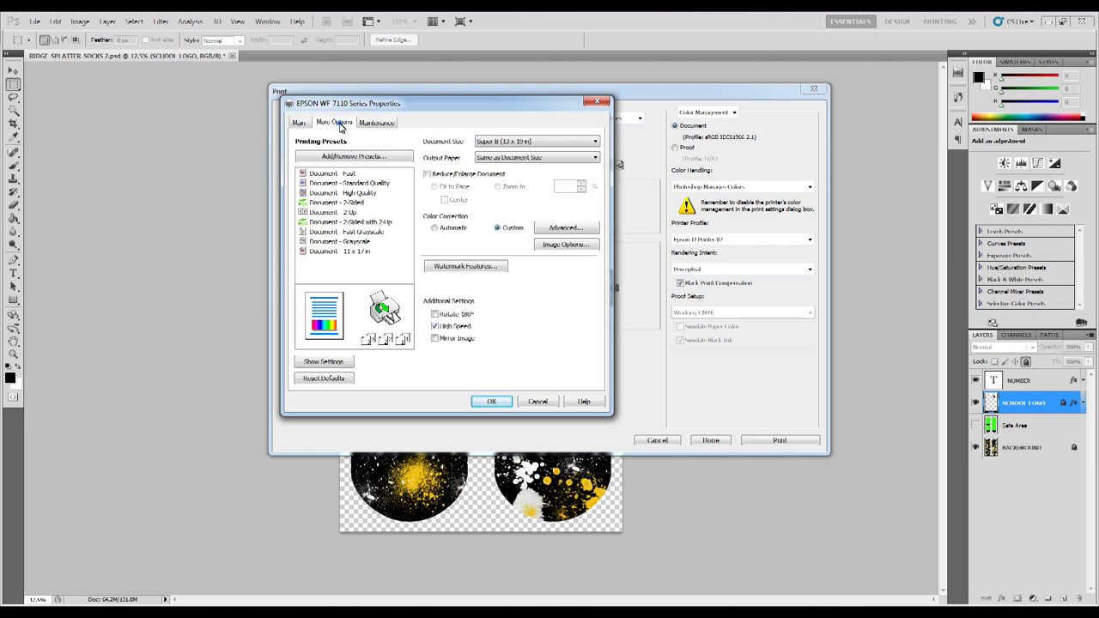
Step: Apply No Color Adjustment, tick Mirror Image, and confirm the Epson properties with OK
{"action": "left_click", "coordinate": [567, 246]}
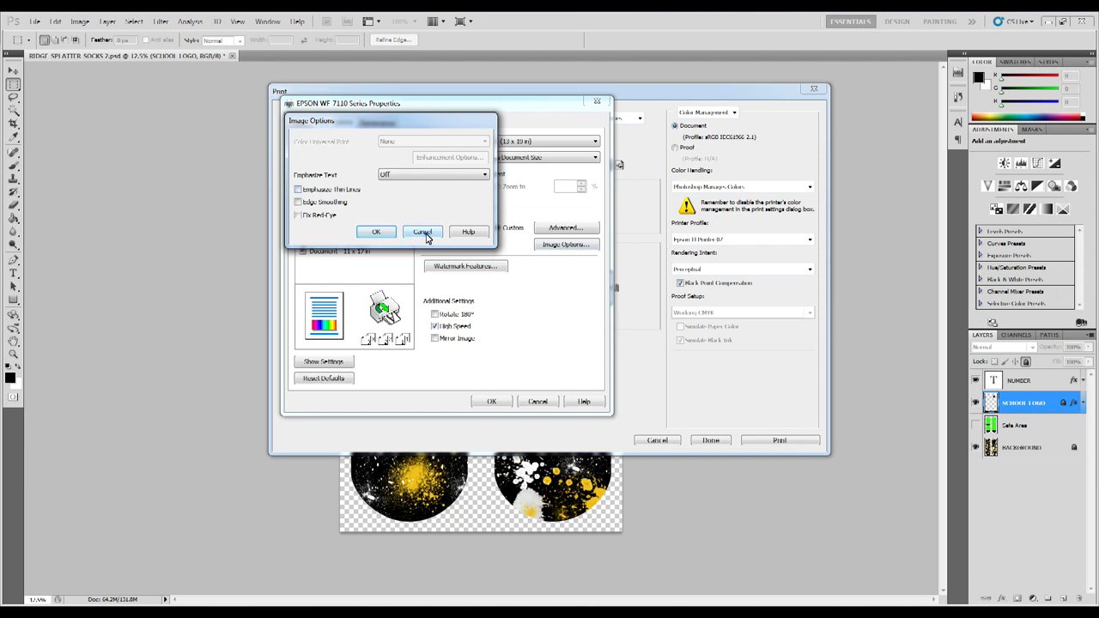
{"action": "left_click", "coordinate": [425, 235]}
{"action": "left_click", "coordinate": [558, 227]}
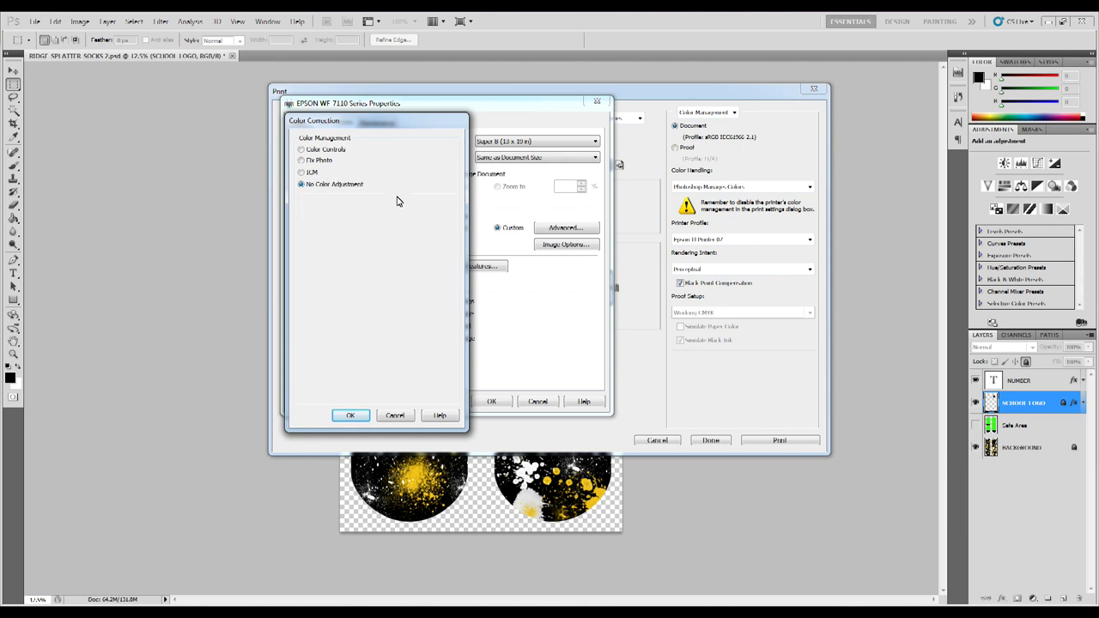
{"action": "left_click", "coordinate": [359, 416]}
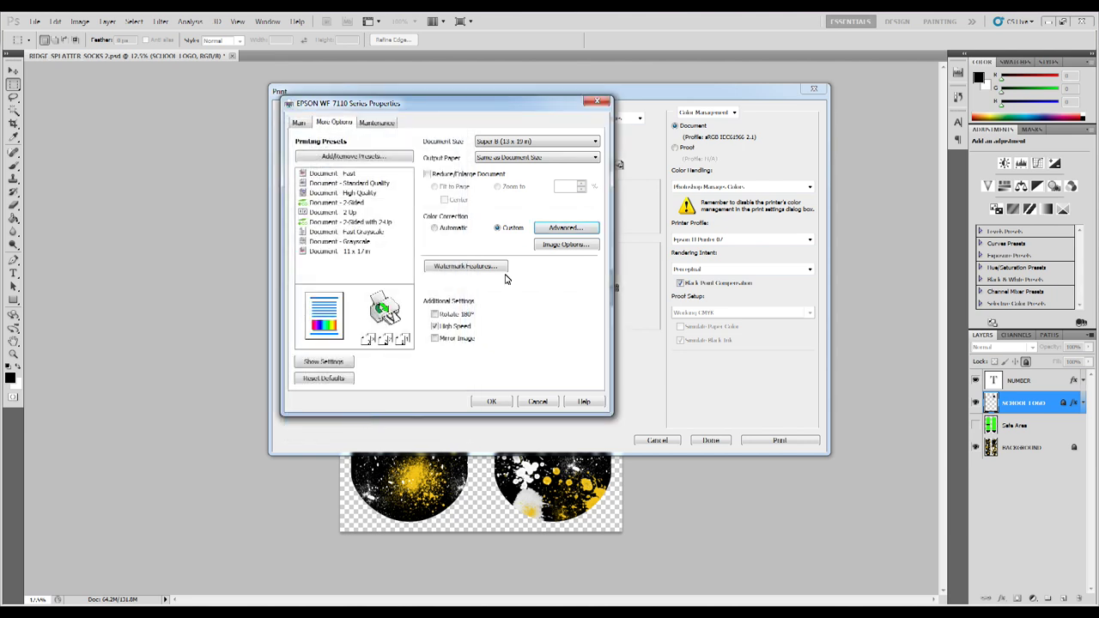
{"action": "left_click", "coordinate": [436, 339]}
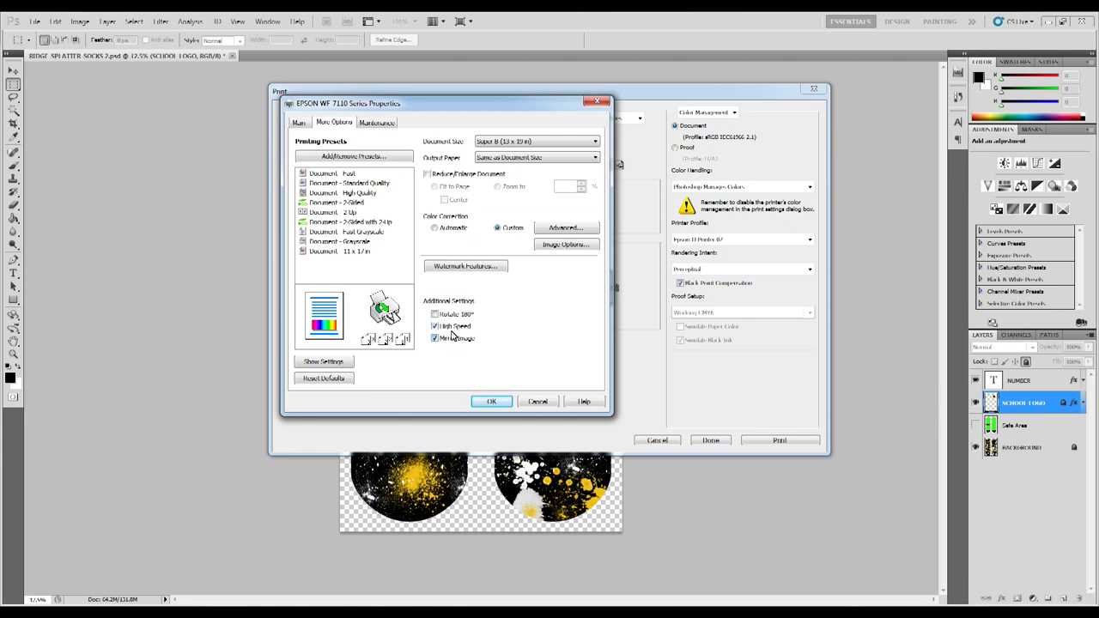
{"action": "left_click", "coordinate": [491, 402]}
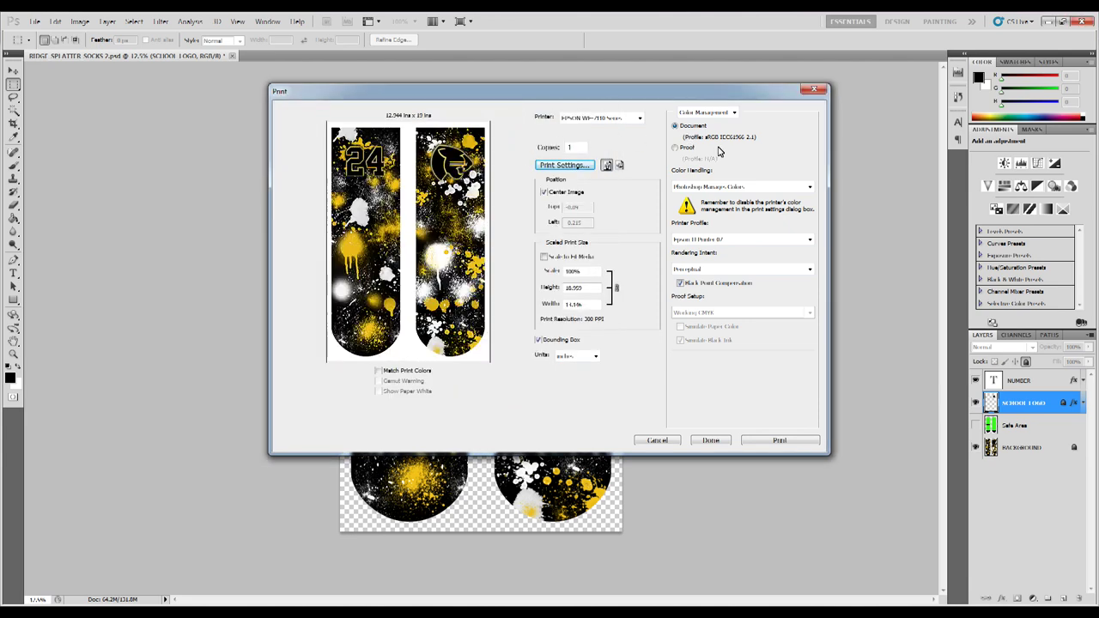
Step: Print using Photoshop Manages Colors, the Cobra polyester cloth matte profile and Perceptual intent
{"action": "left_click", "coordinate": [732, 189]}
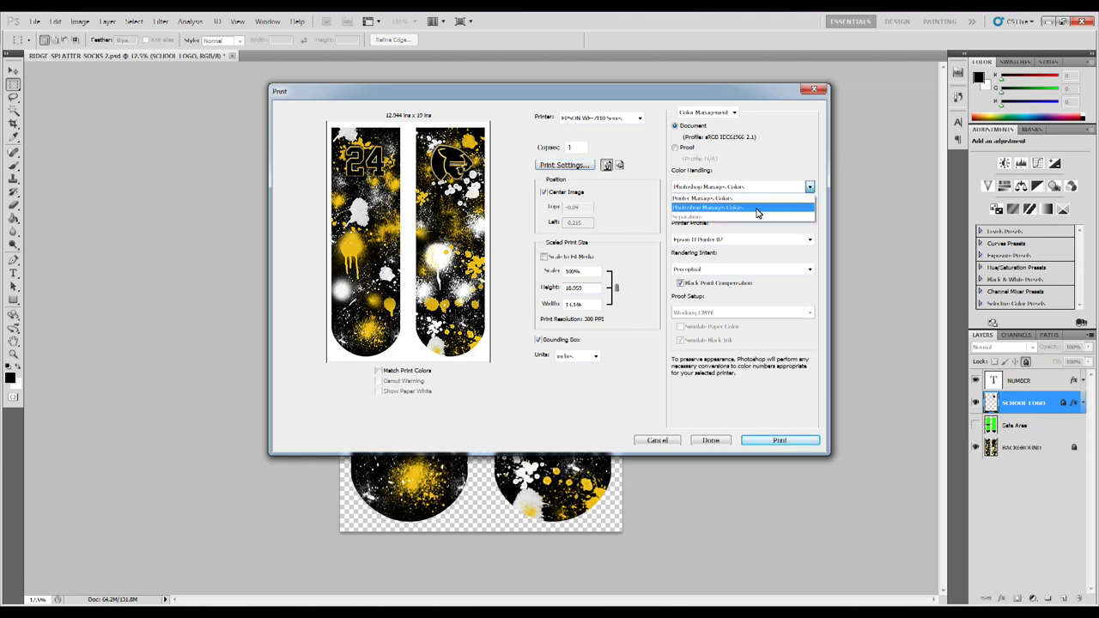
{"action": "left_click", "coordinate": [757, 209]}
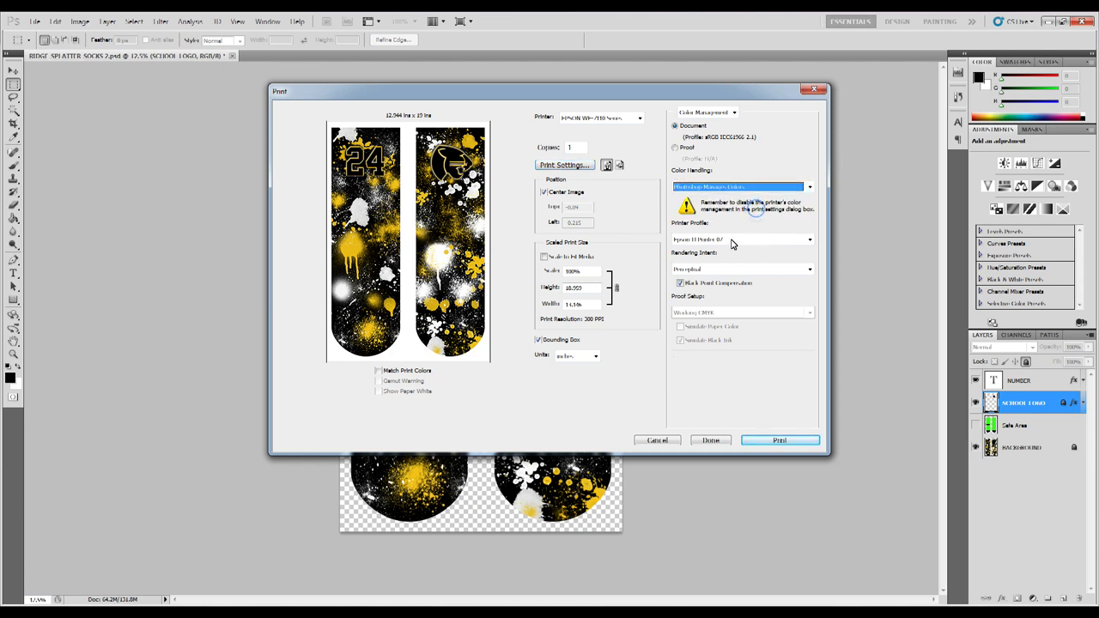
{"action": "left_click", "coordinate": [738, 245]}
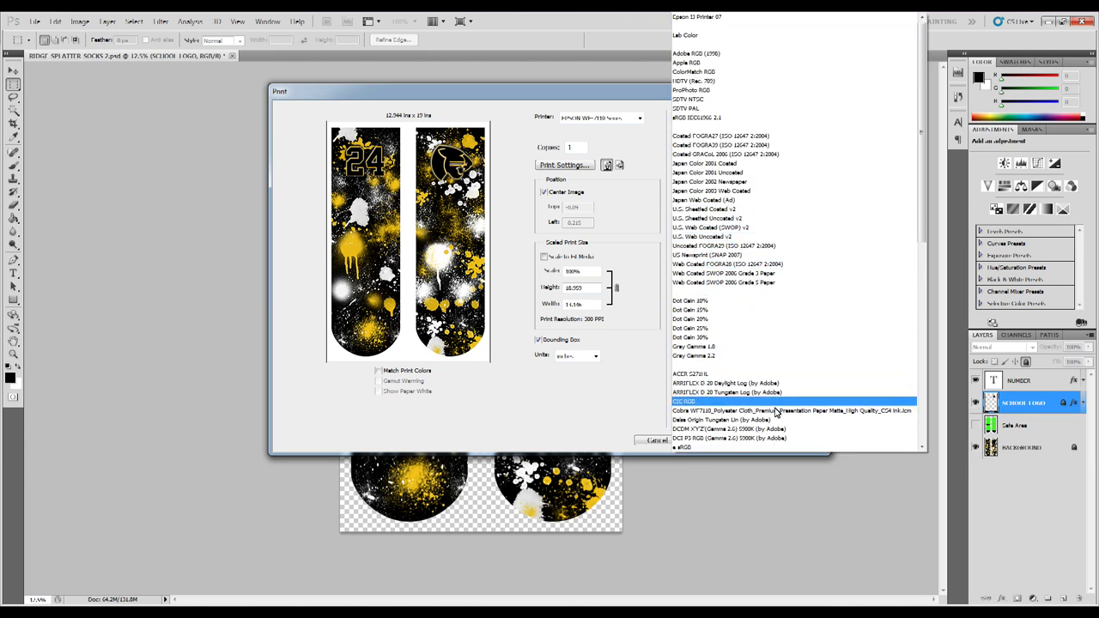
{"action": "left_click", "coordinate": [910, 414]}
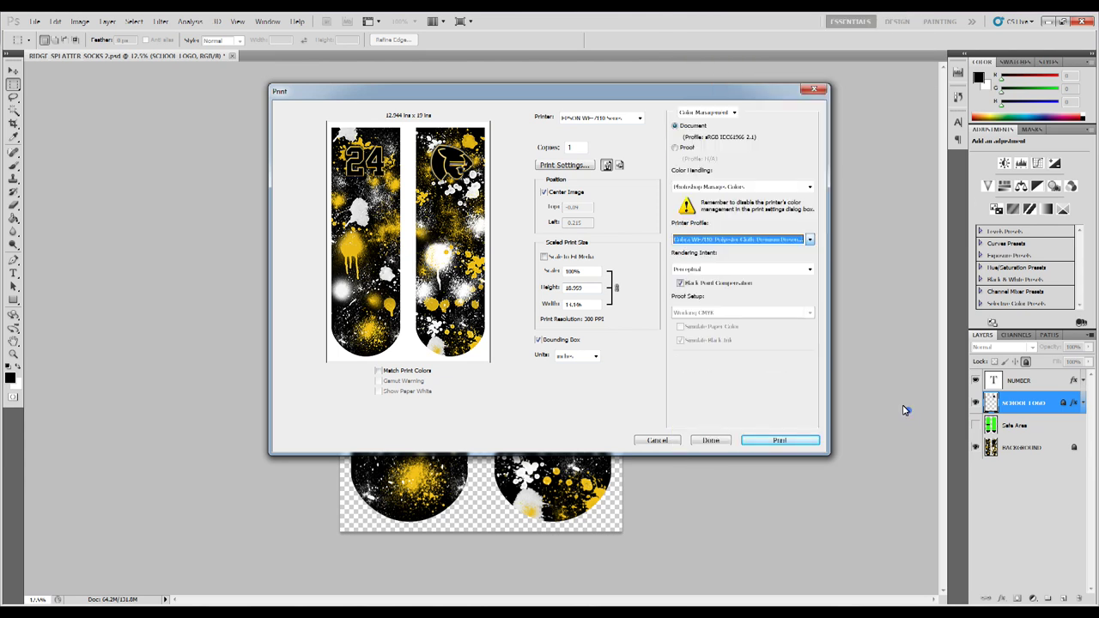
{"action": "left_click", "coordinate": [713, 270]}
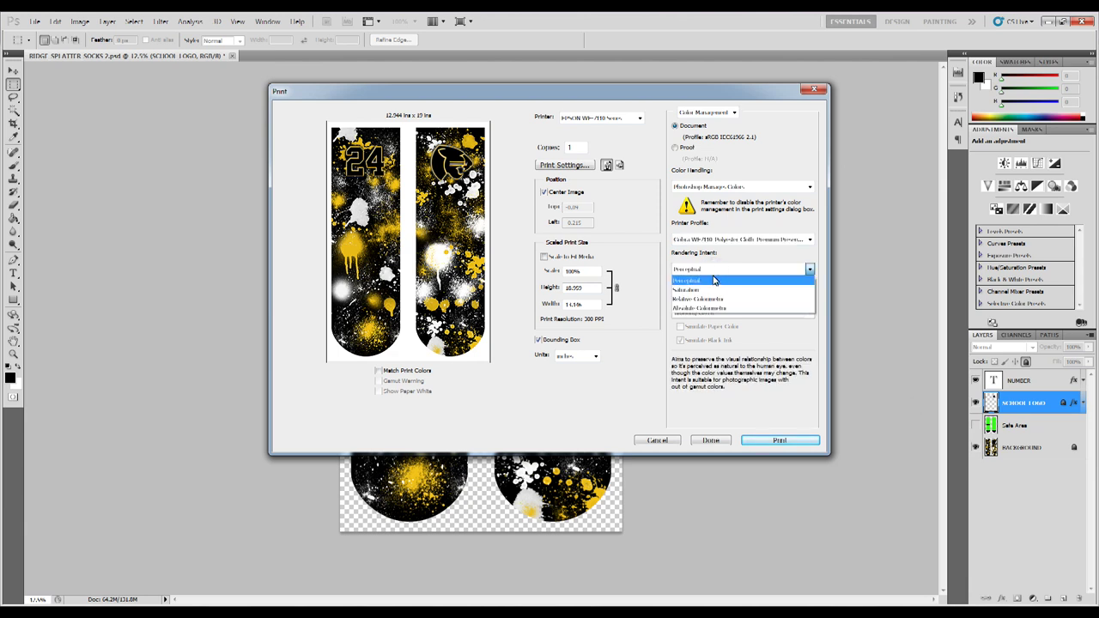
{"action": "left_click", "coordinate": [713, 282]}
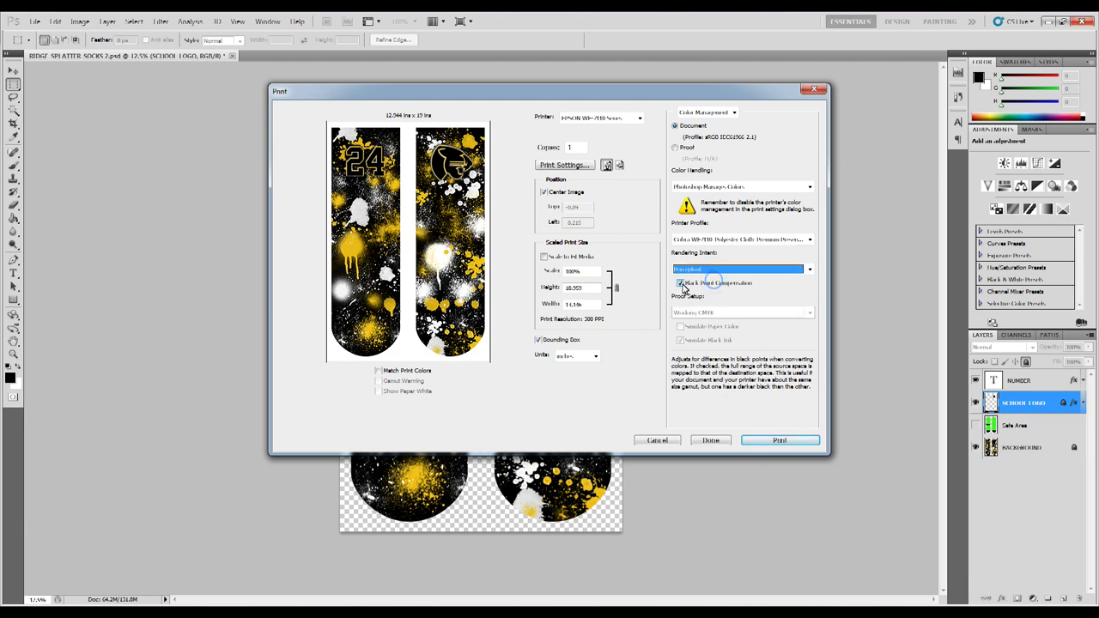
{"action": "left_click", "coordinate": [758, 442]}
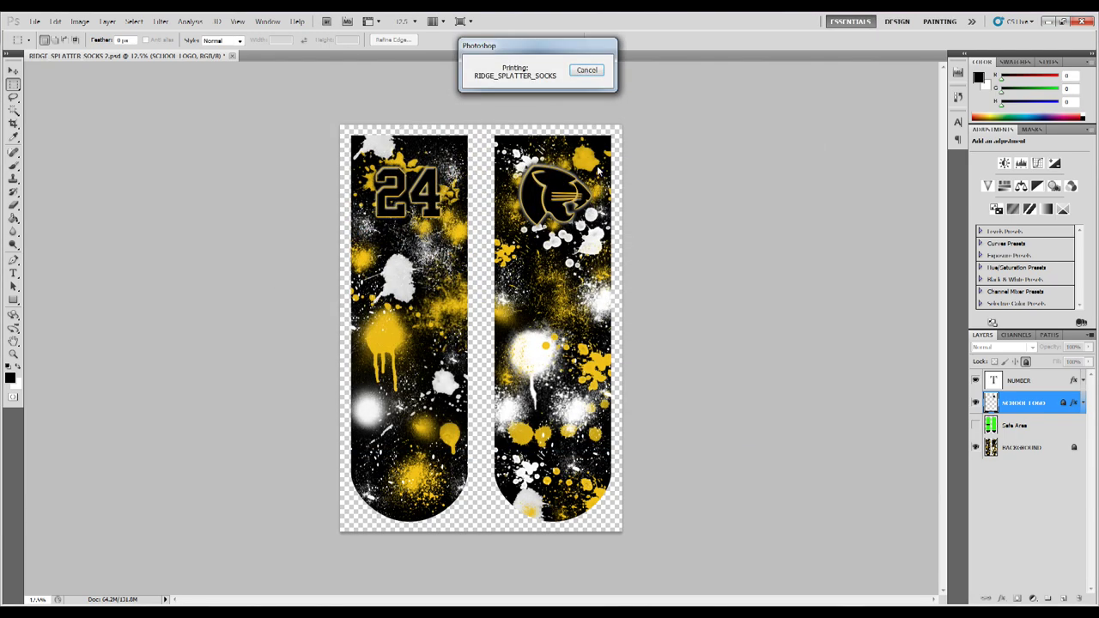
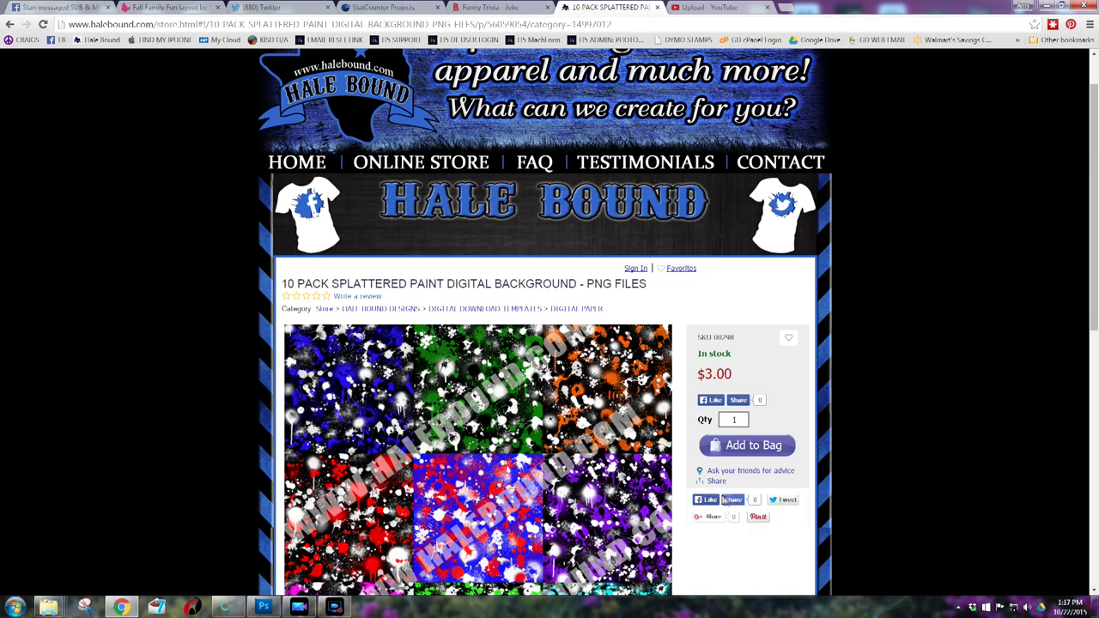
{"action": "scroll", "coordinate": [723, 500], "scroll_direction": "down", "scroll_amount": 2}
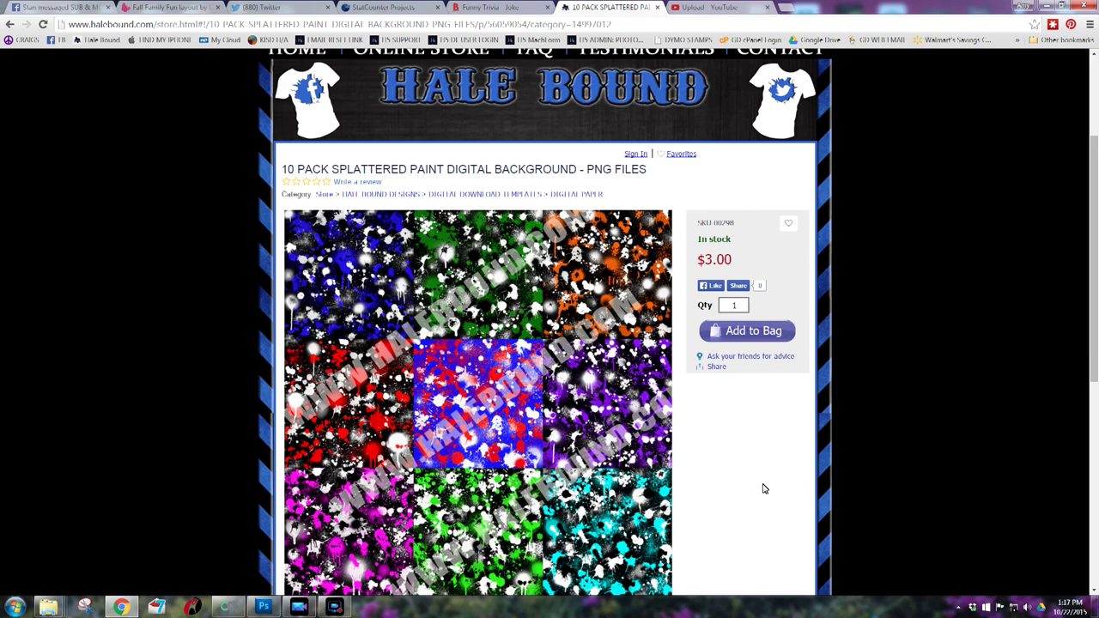
{"action": "scroll", "coordinate": [764, 488], "scroll_direction": "up", "scroll_amount": 1}
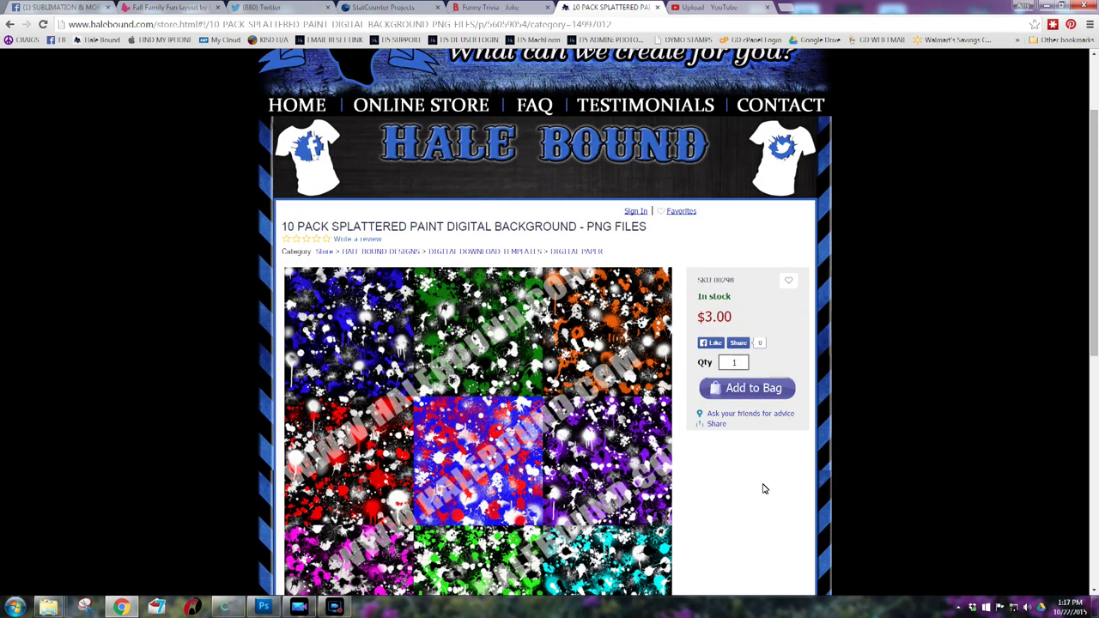